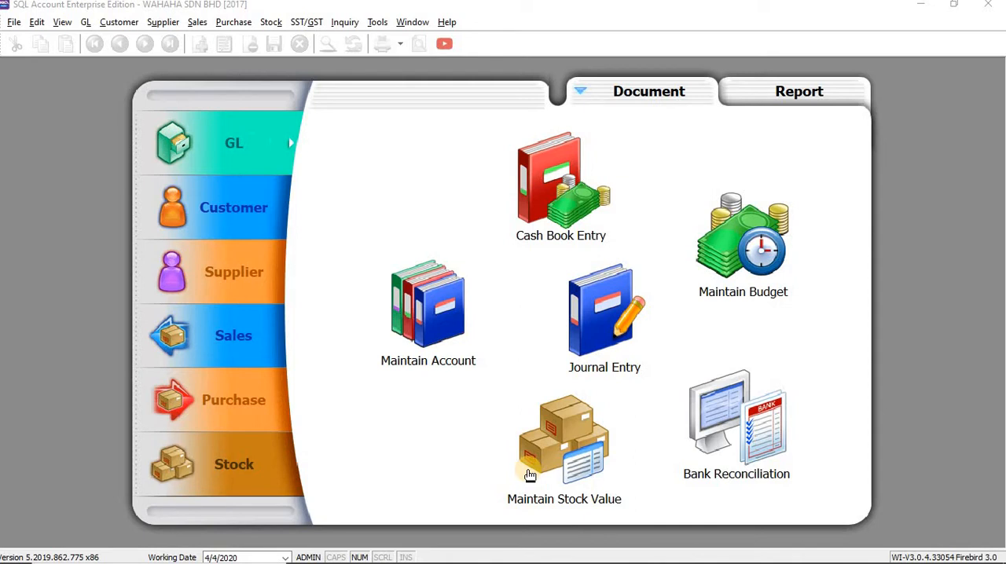
Switch to the SQLAccount_WorkBook1 document in Word and read the Task 5(a) instruction above the accounts table.
key(alt+Tab)
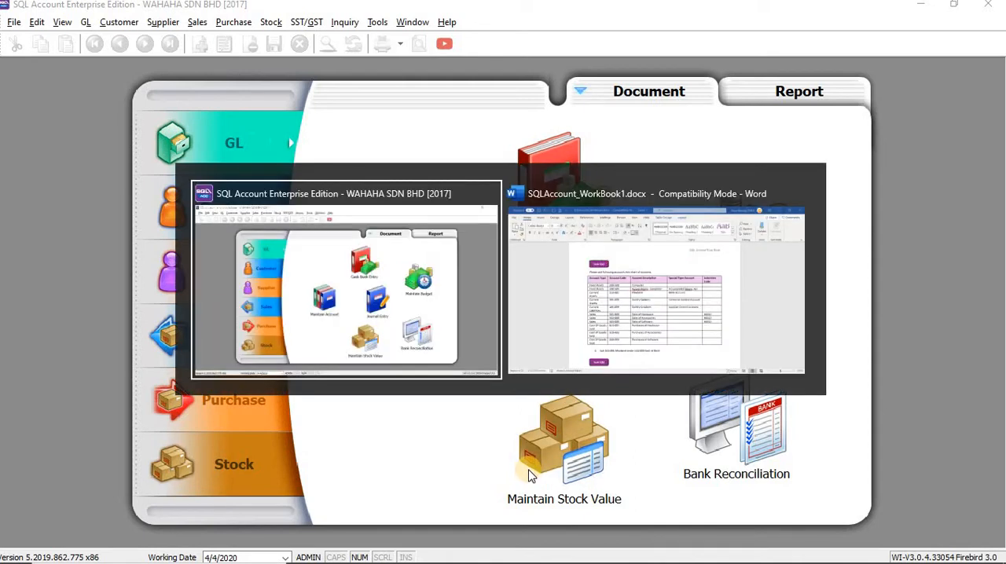
key(alt+Tab)
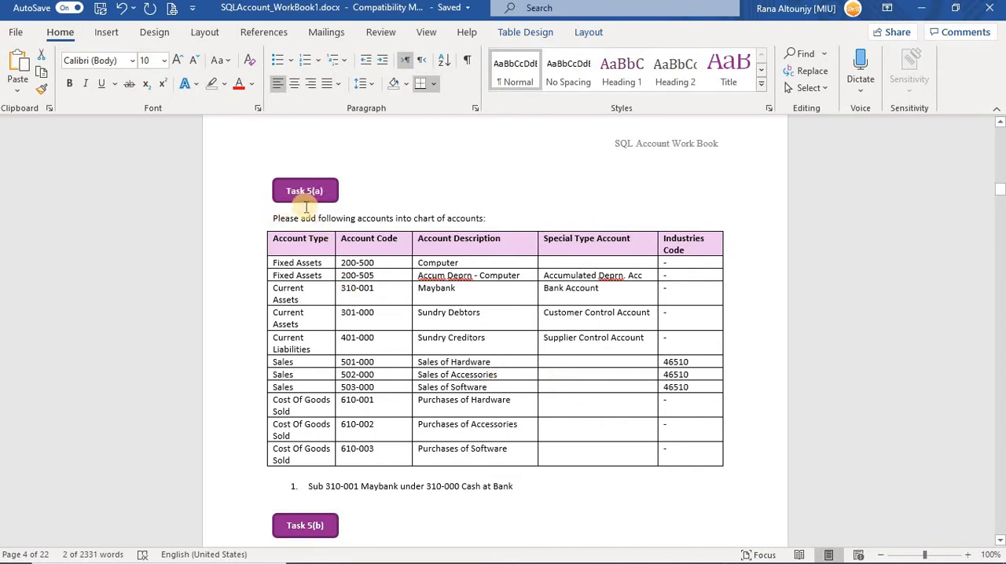
drag(273, 219, 489, 219)
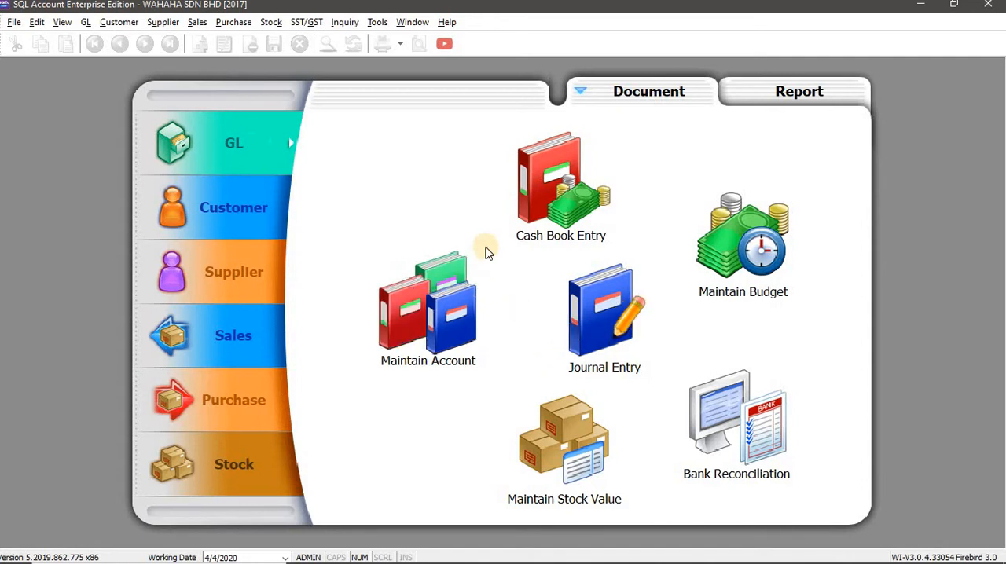
Switch to SQL Account and open the general ledger's Maintain Account list.
click(84, 22)
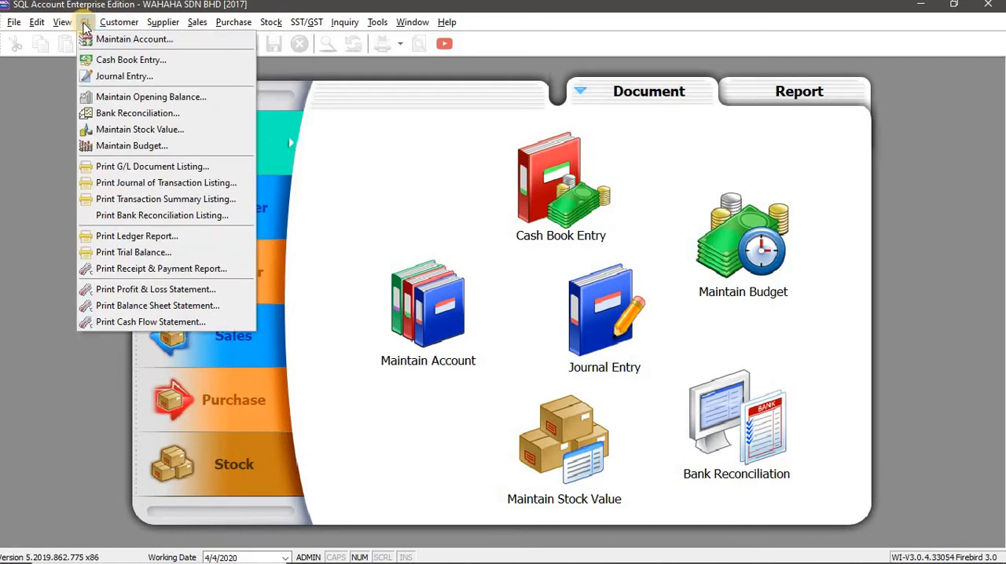
click(186, 45)
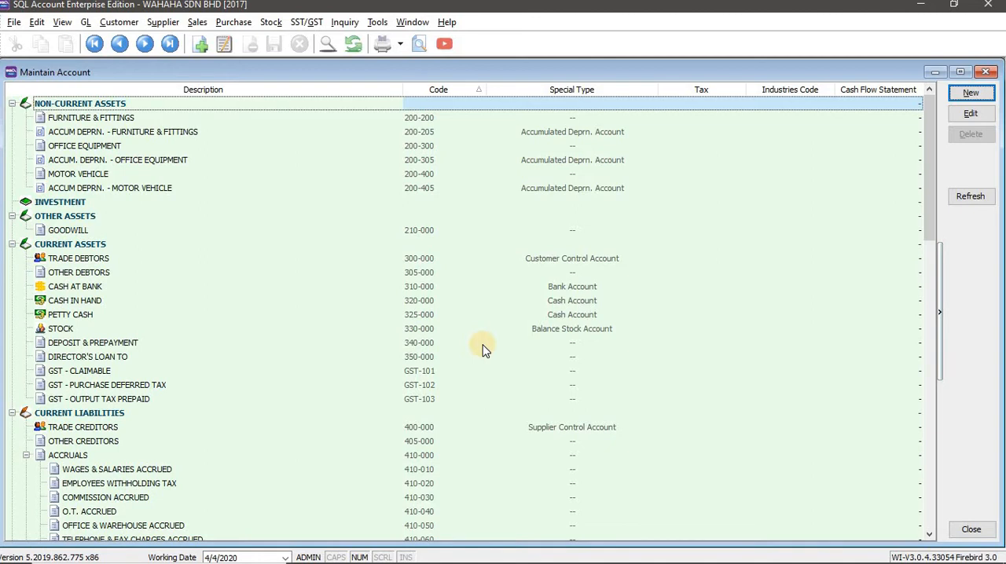
Switch to the Word workbook and examine the Task 5(a) table's column headings and first account row.
key(alt+Tab)
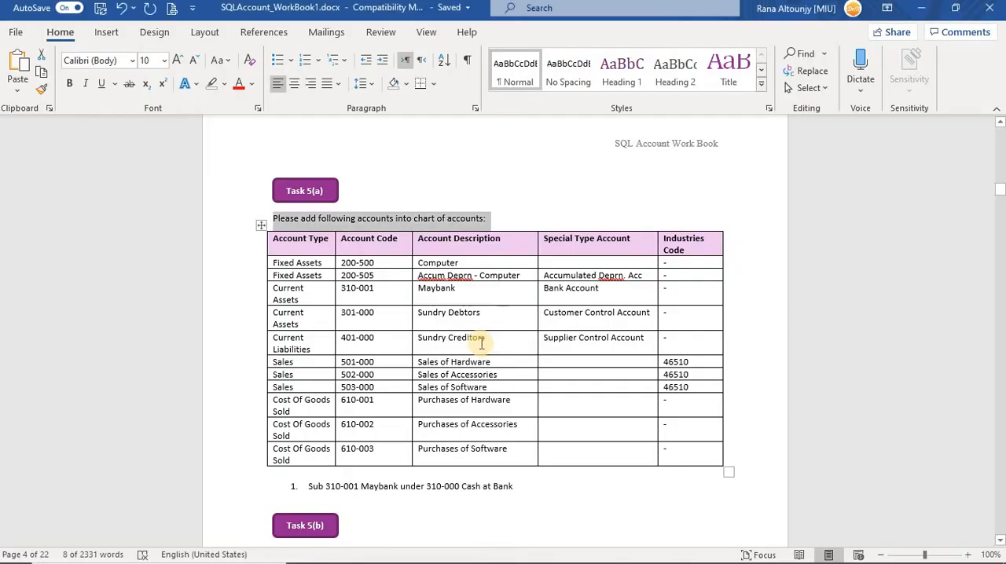
click(379, 242)
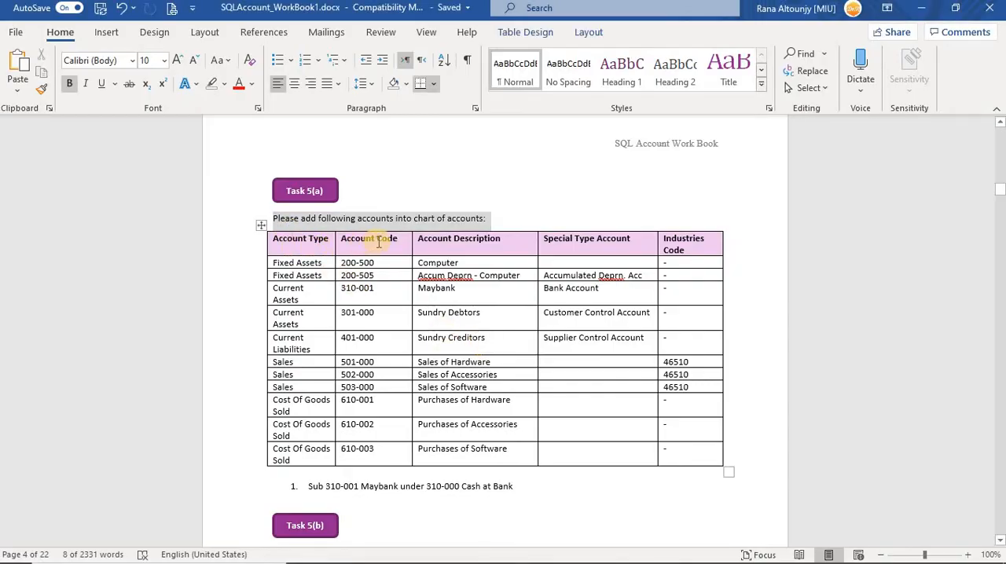
drag(503, 238, 428, 245)
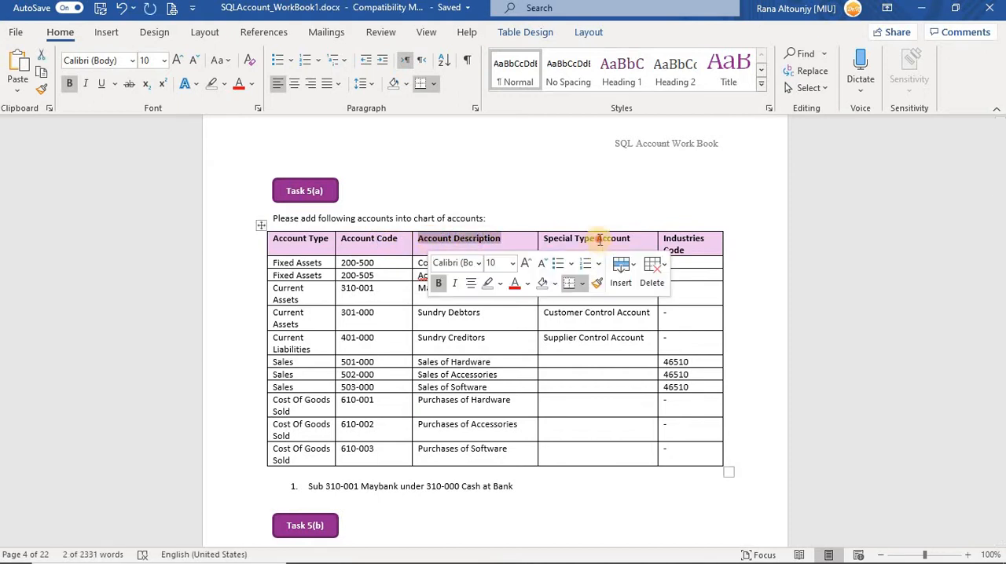
click(596, 239)
drag(635, 240, 544, 238)
click(696, 239)
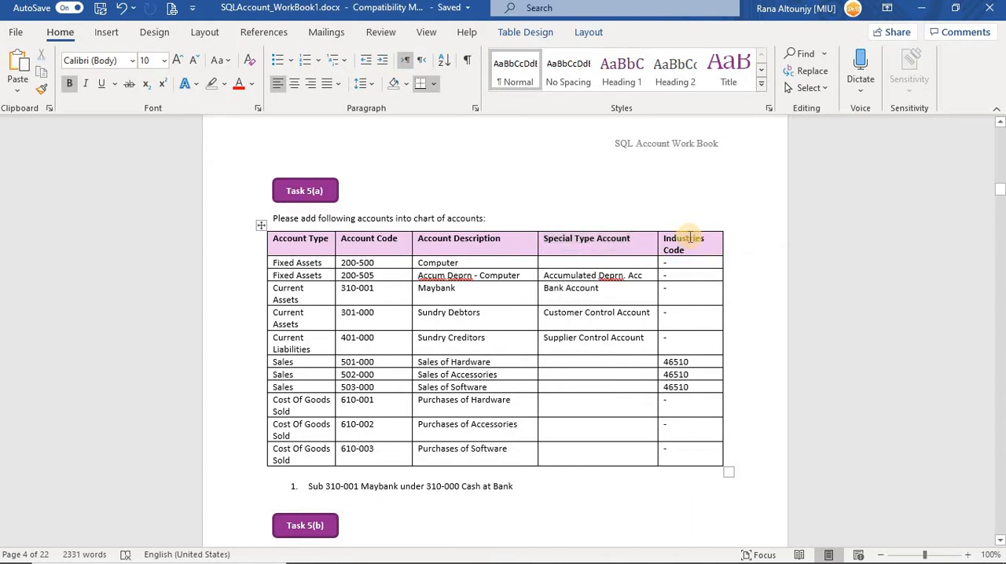
click(304, 263)
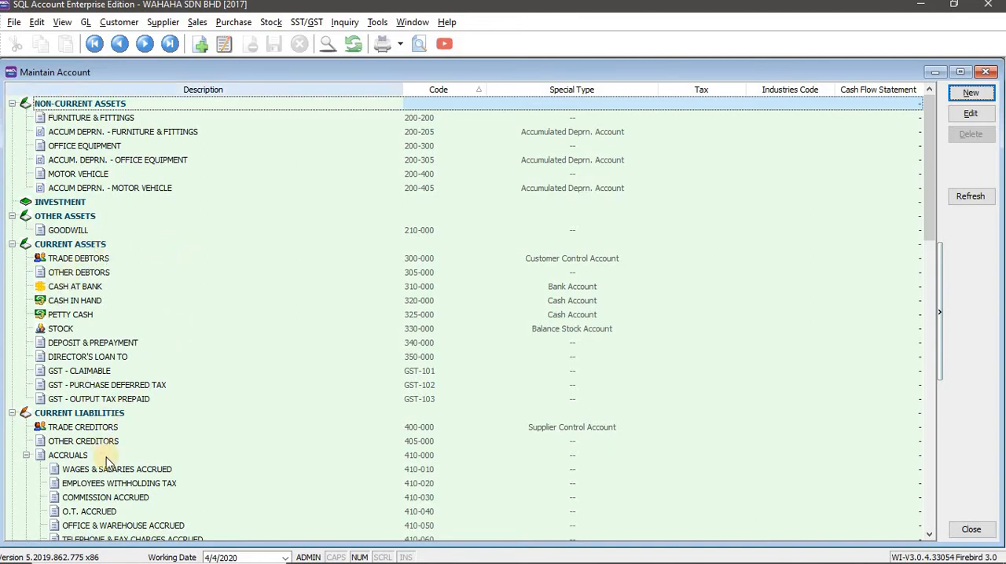
Look through the account categories in SQL Account's chart of accounts.
scroll(201, 401, down, 12)
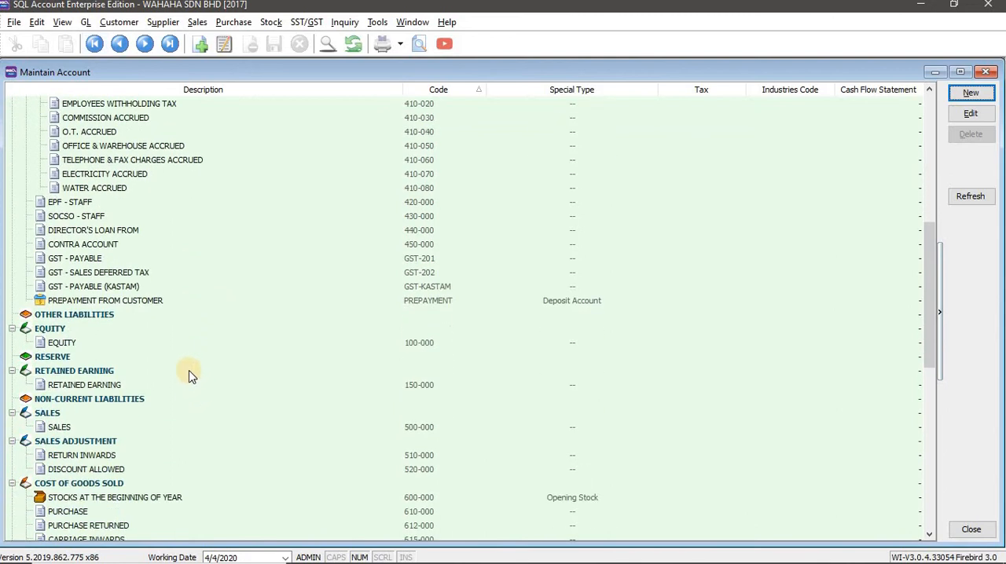
scroll(116, 399, down, 5)
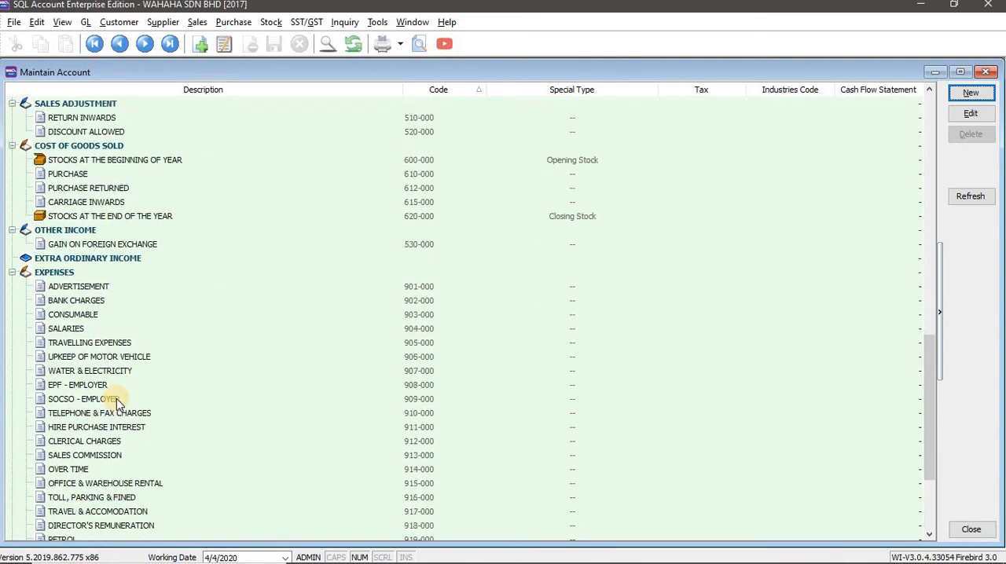
scroll(116, 397, up, 3)
scroll(115, 386, up, 15)
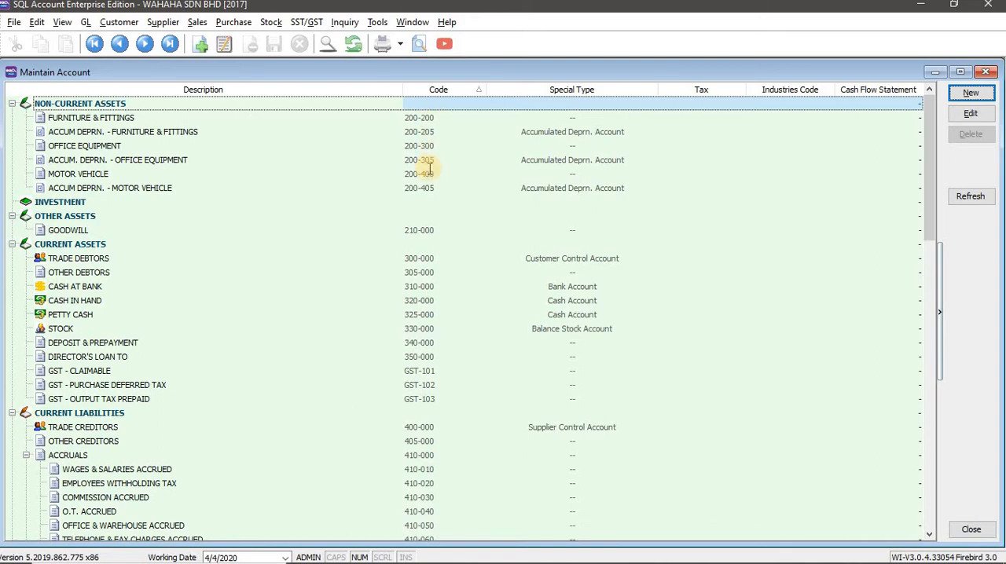
Switch to the Word workbook and check the Computer row's description and account type.
key(alt+Tab)
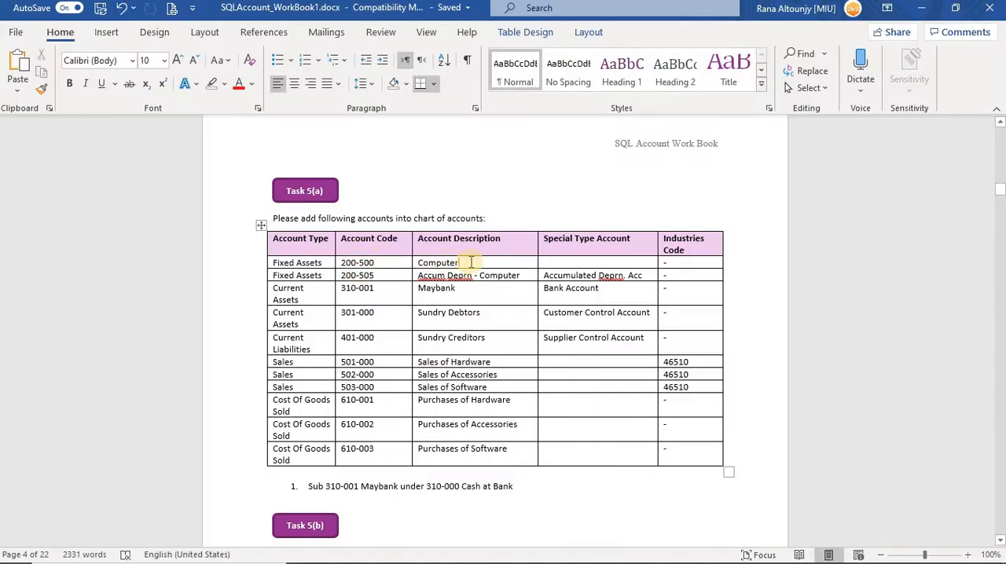
drag(470, 263, 417, 261)
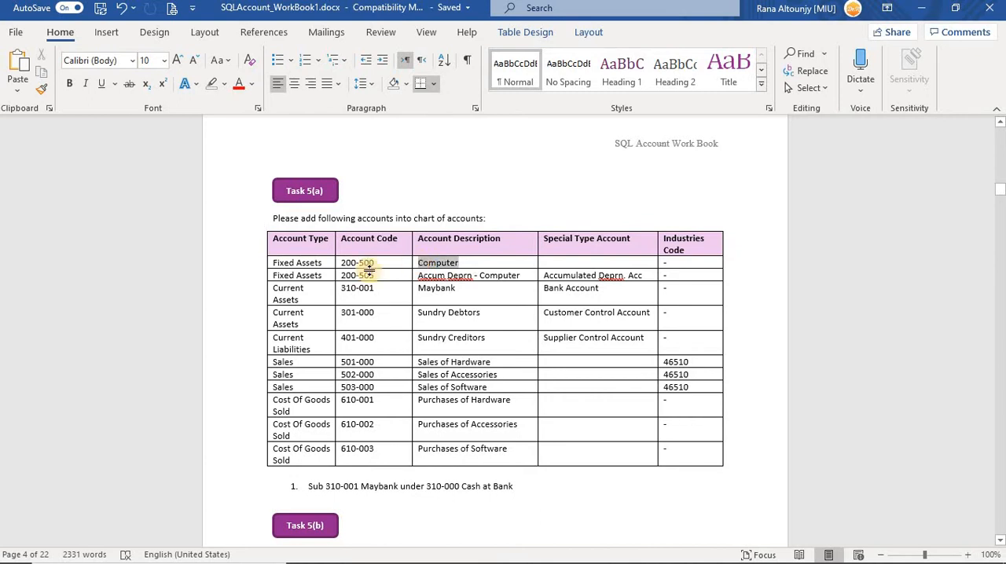
drag(323, 263, 274, 262)
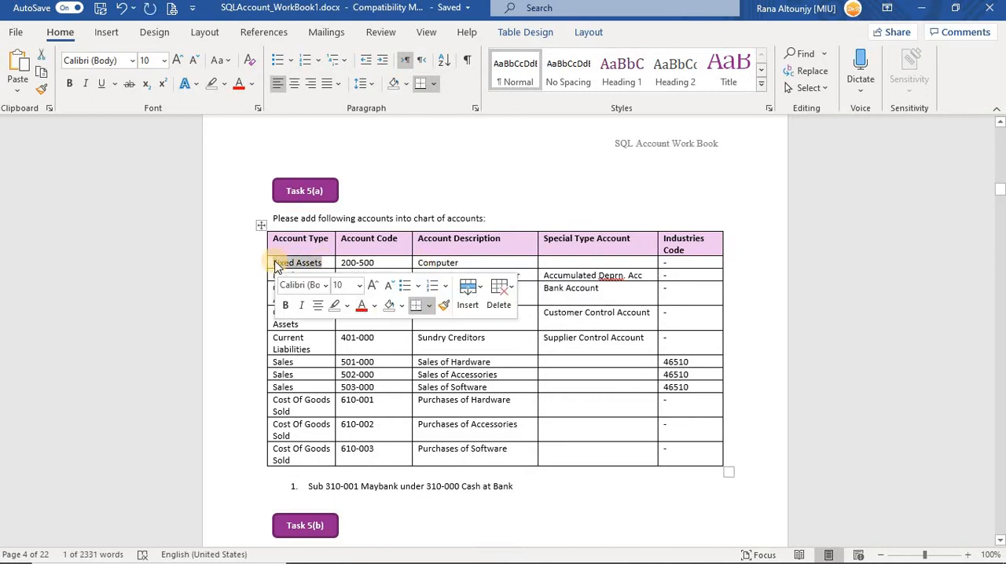
Start a new account under Non-Current Assets in SQL Account and set its GL code to 200-500, copied from the Word workbook.
key(alt+Tab)
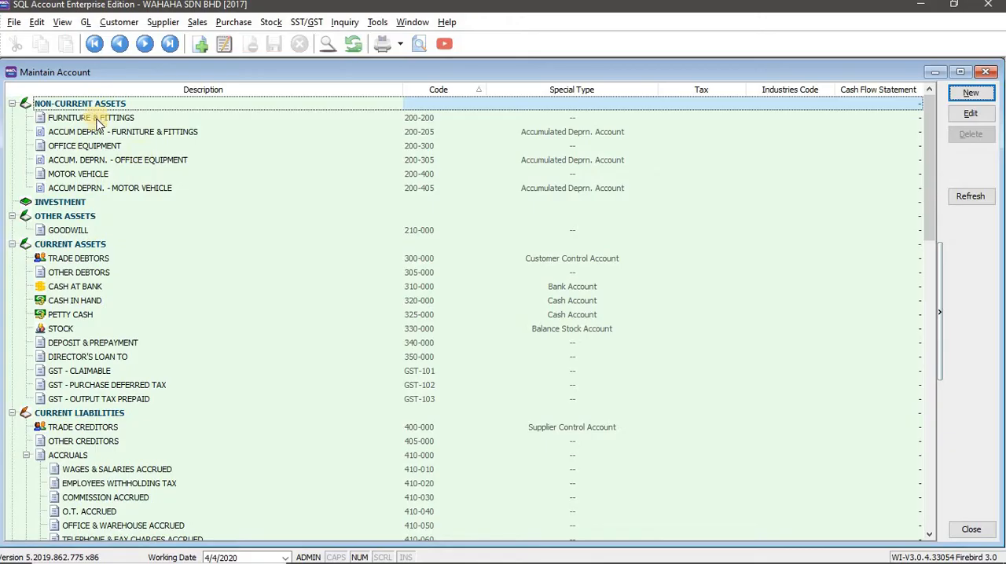
click(99, 106)
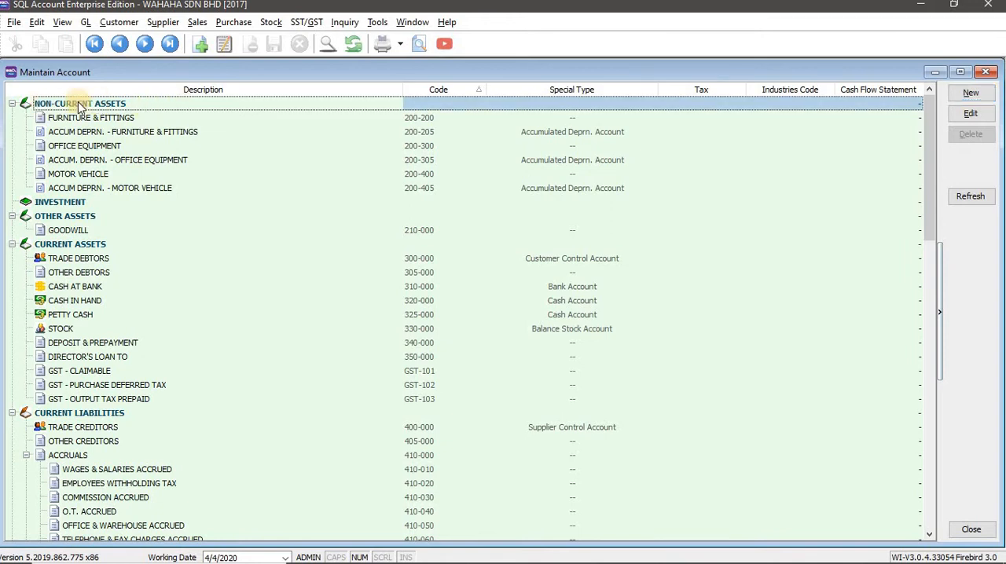
click(159, 118)
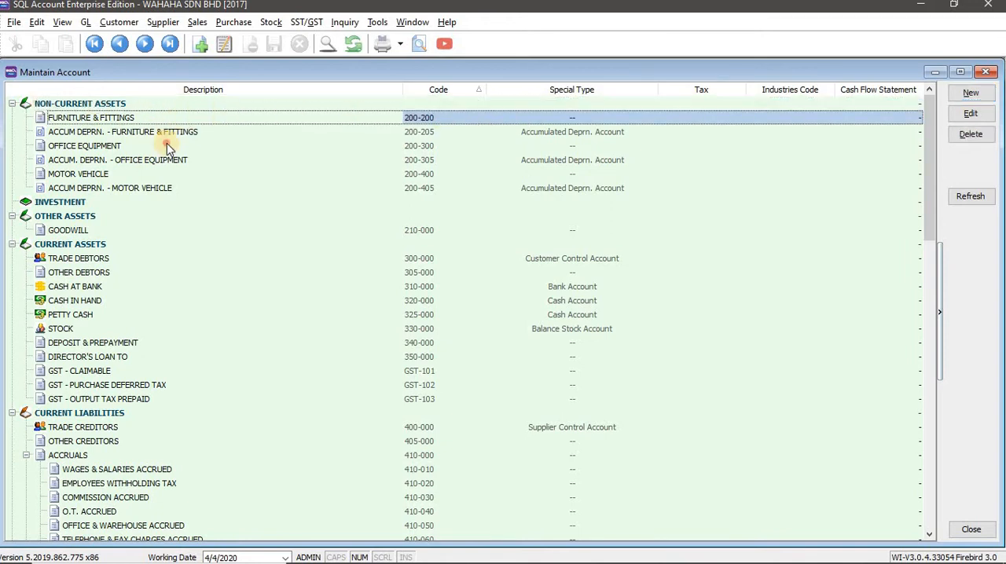
click(169, 146)
click(173, 173)
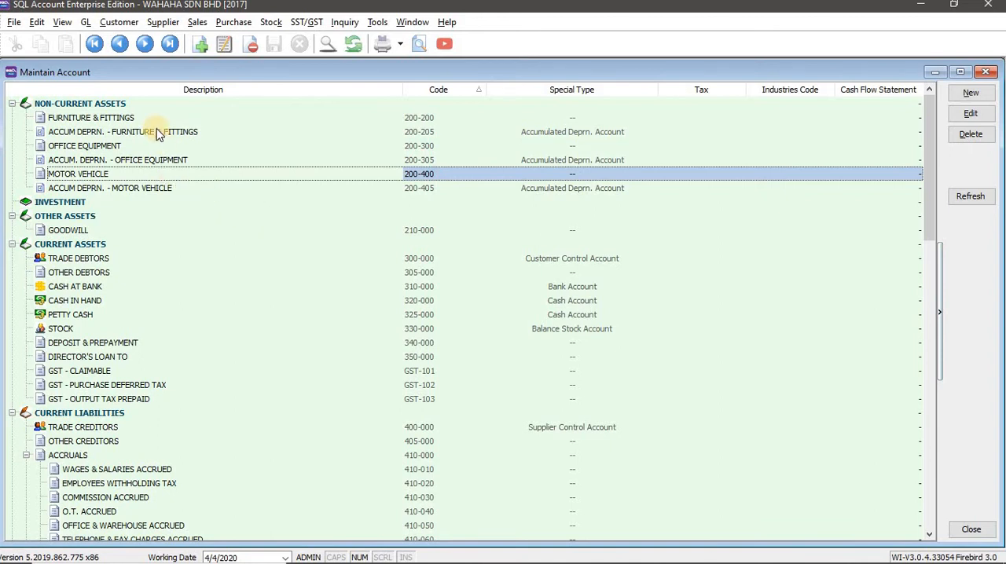
click(139, 109)
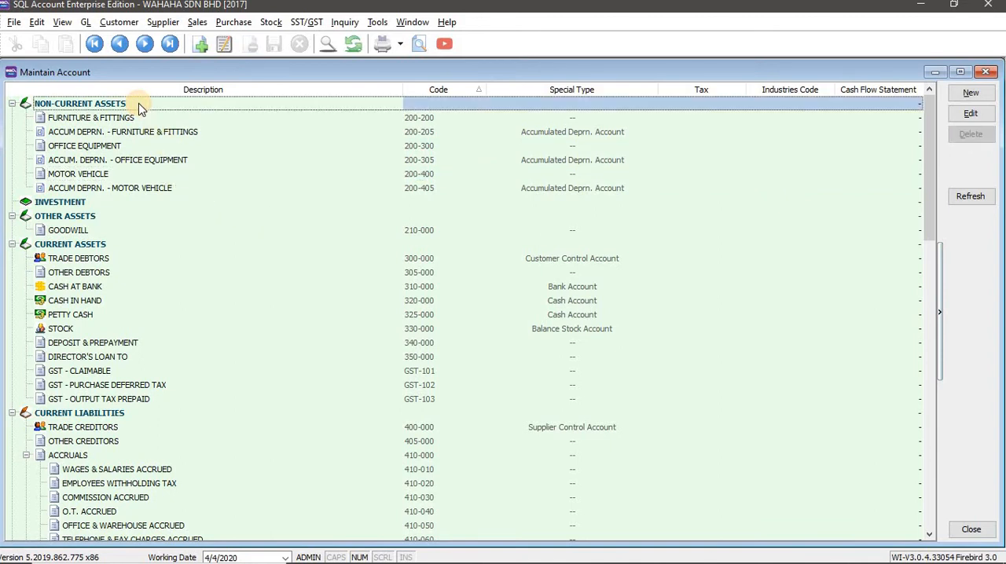
click(973, 93)
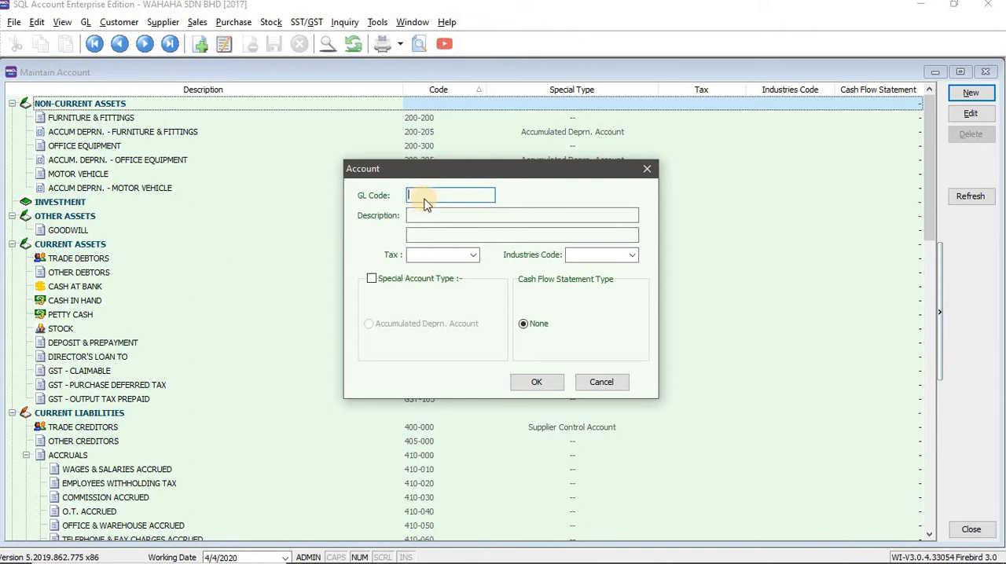
key(alt+Tab)
drag(377, 263, 345, 261)
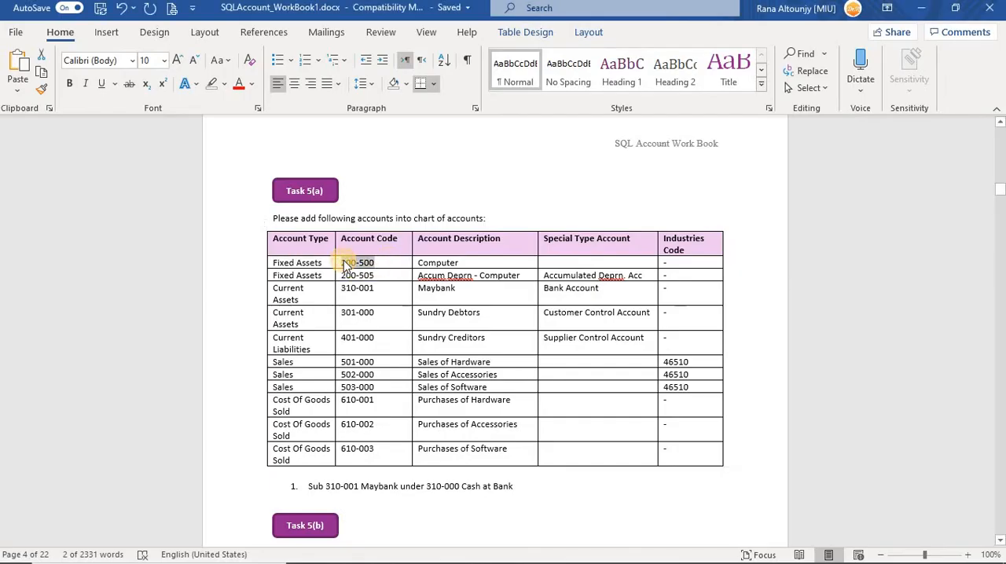
key(ctrl+c)
key(alt+Tab)
key(ctrl+v)
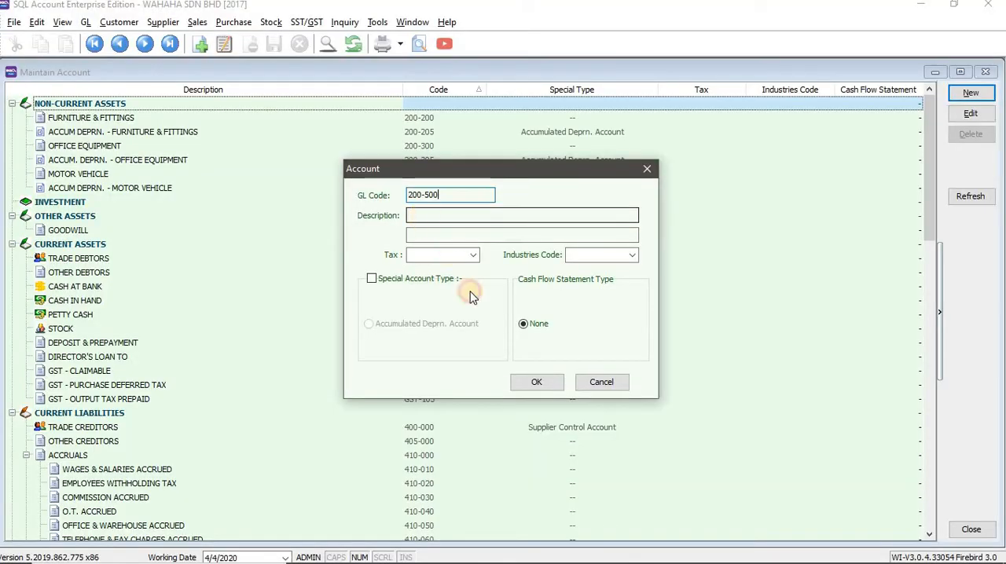
Copy the description Computer from the Word workbook into the new account's description and save the account.
key(alt+Tab)
double_click(422, 262)
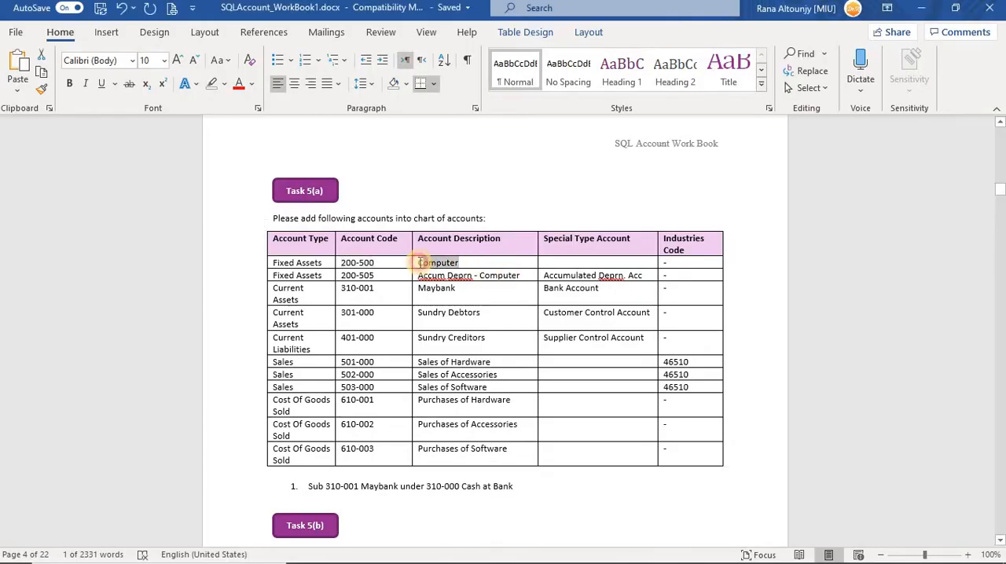
key(ctrl+c)
key(alt+Tab)
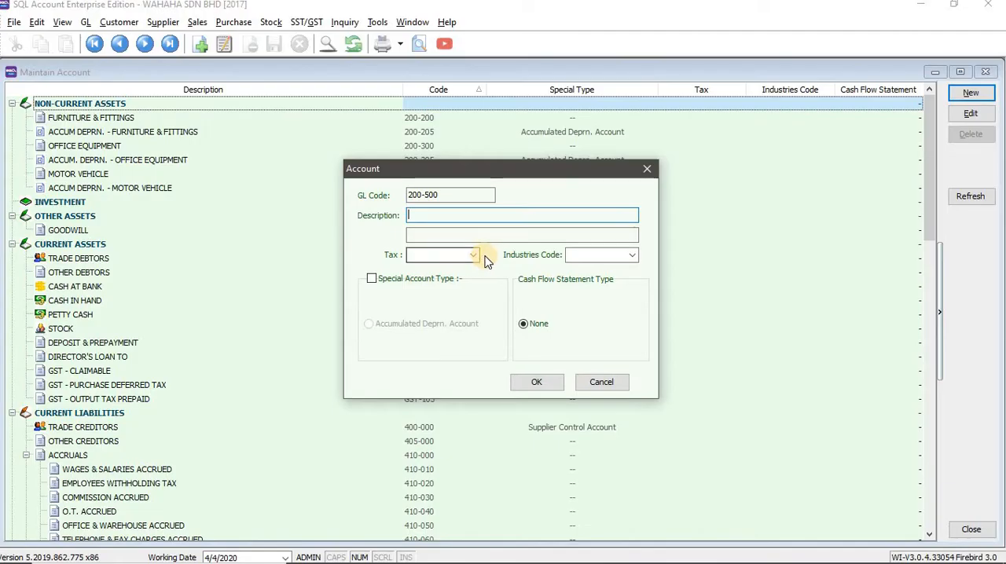
click(469, 217)
key(ctrl+v)
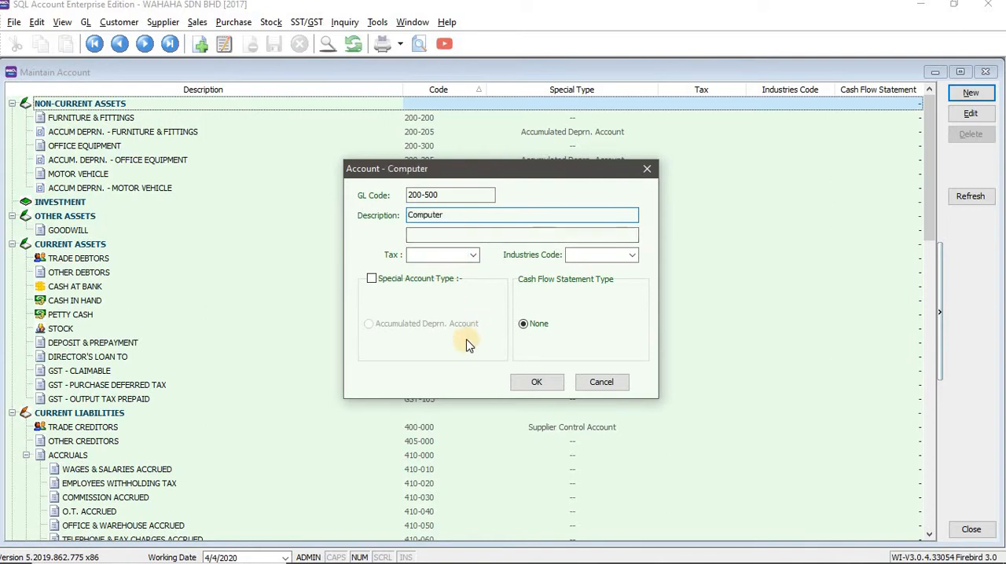
click(535, 379)
click(536, 384)
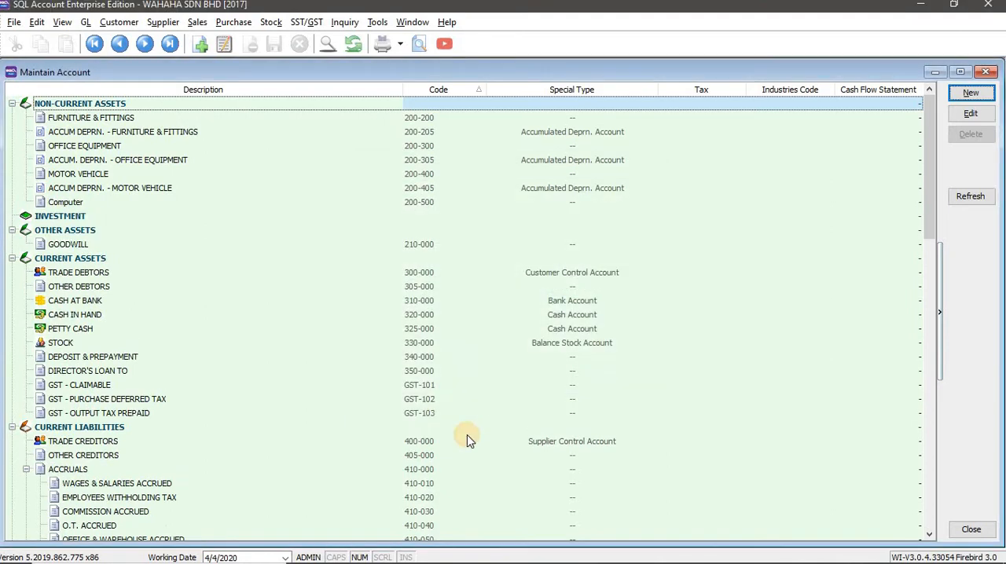
Check the new Computer account in the list, then read the Accum Deprn - Computer row's description and type in the Word workbook.
click(110, 202)
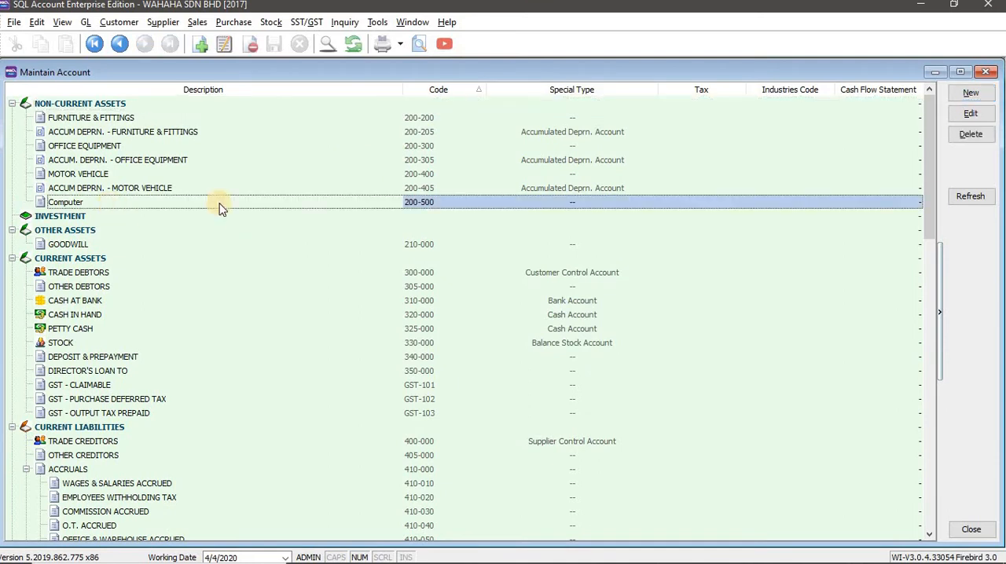
click(409, 202)
key(alt+Tab)
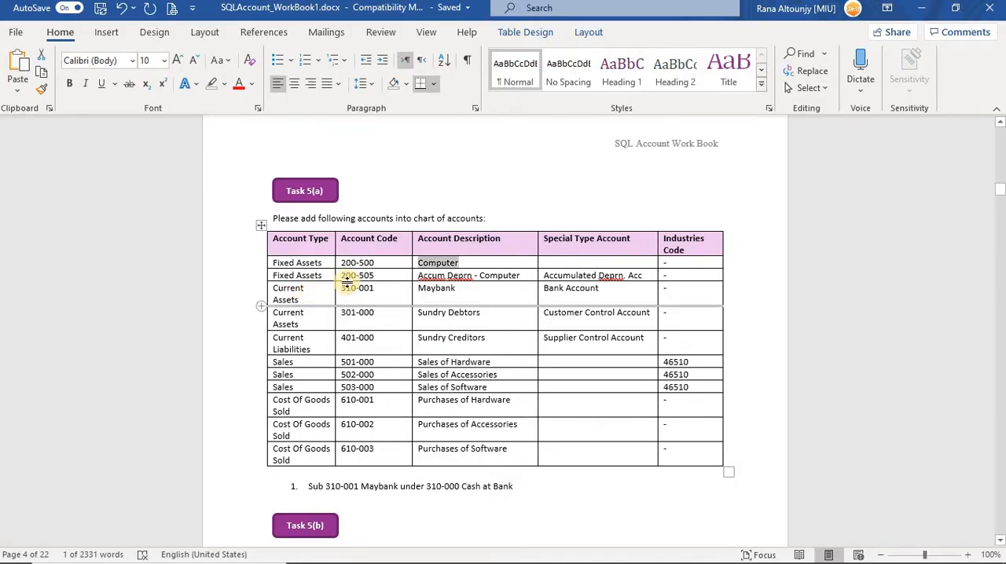
click(462, 276)
drag(519, 276, 422, 278)
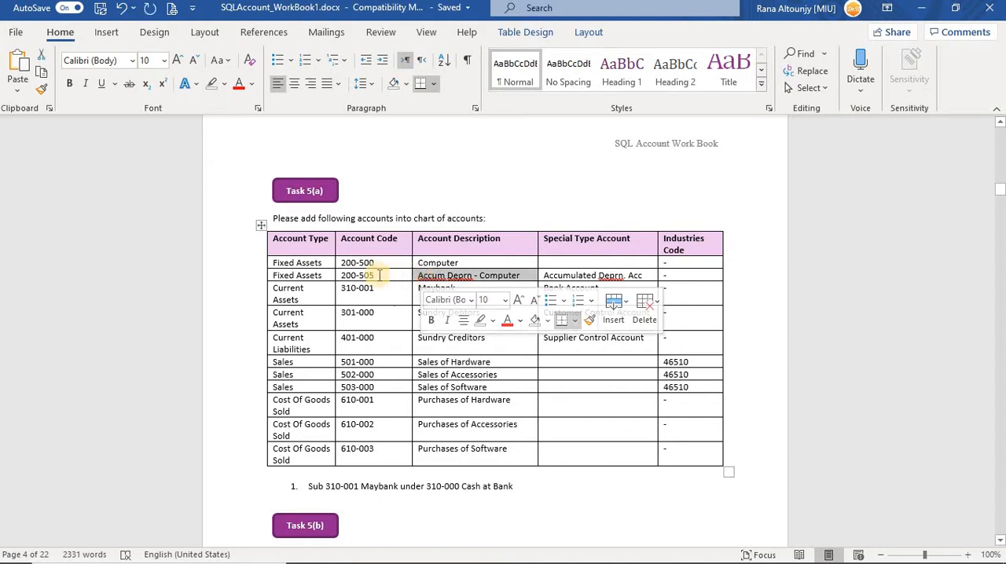
drag(274, 275, 323, 275)
Start another account under Non-Current Assets in SQL Account and set its GL code to 200-505, copied from the Word workbook.
key(alt+Tab)
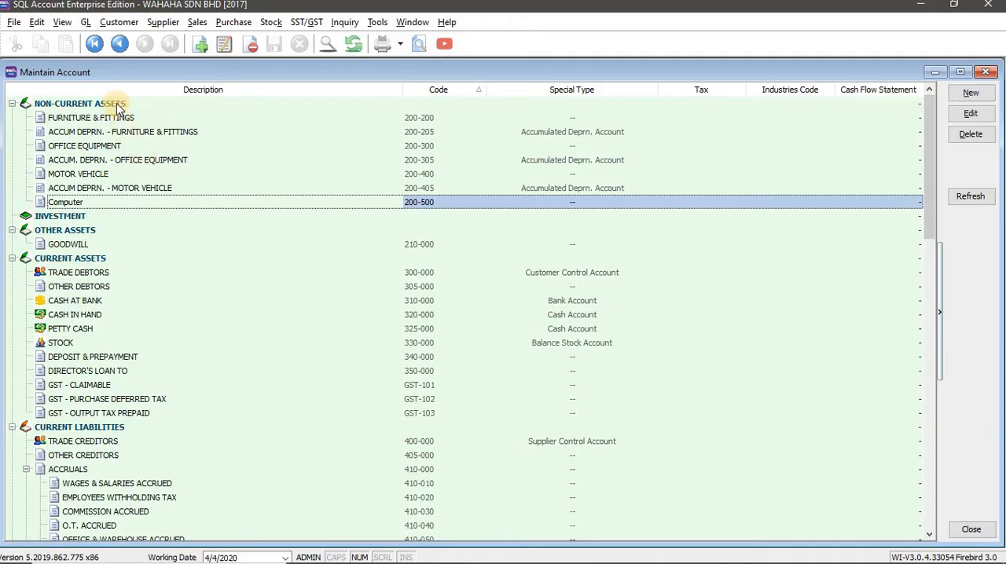
click(118, 106)
click(971, 93)
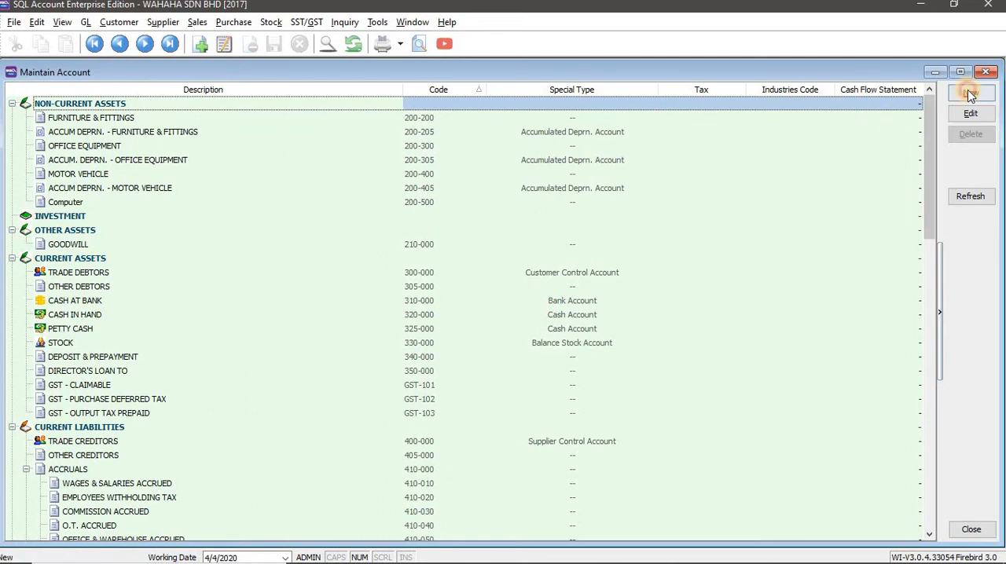
drag(378, 275, 340, 275)
key(alt+Tab)
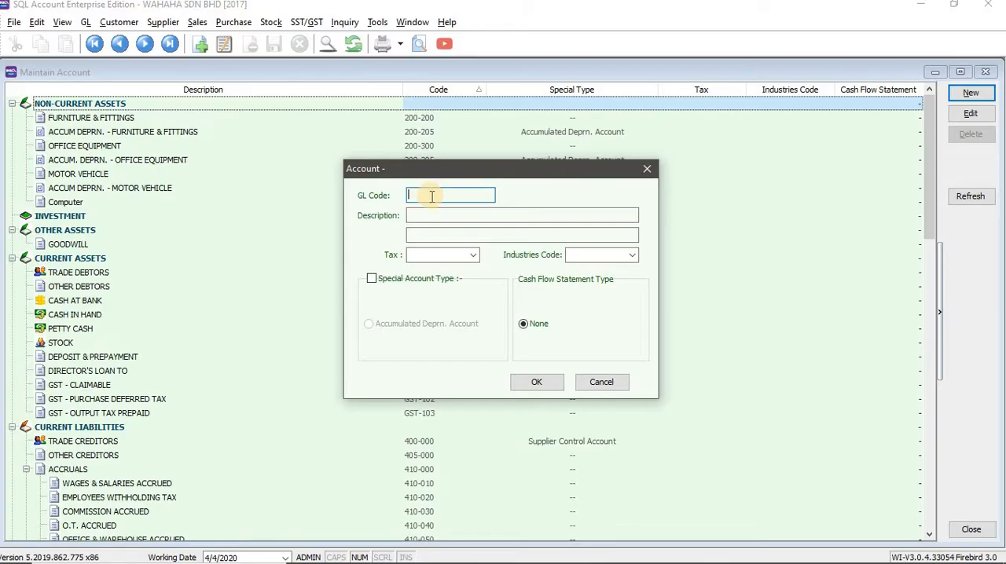
key(ctrl+v)
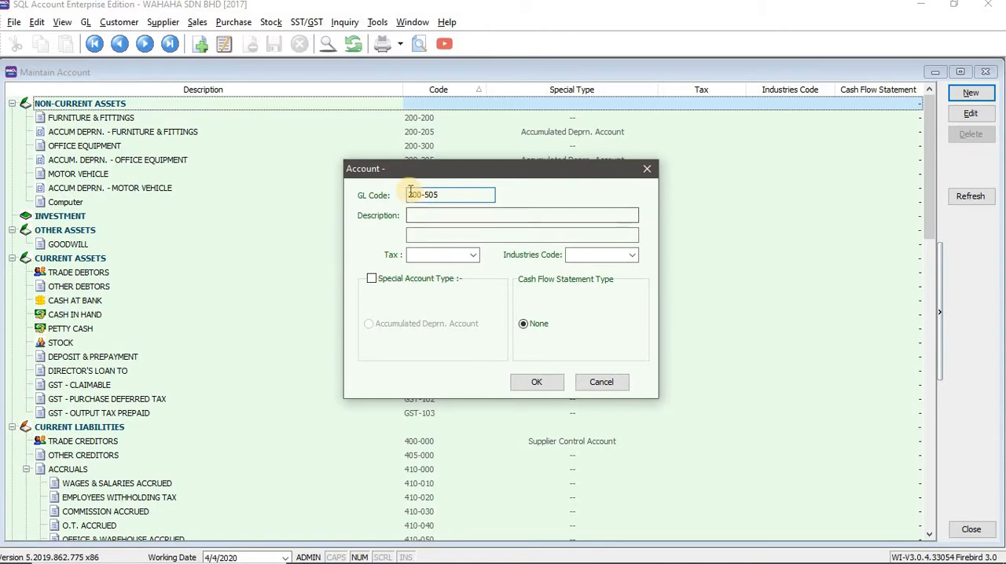
Copy the description Accum Deprn - Computer from the Word workbook into the new 200-505 account's description in SQL Account.
key(alt+Tab)
drag(520, 277, 425, 276)
key(ctrl+c)
key(alt+Tab)
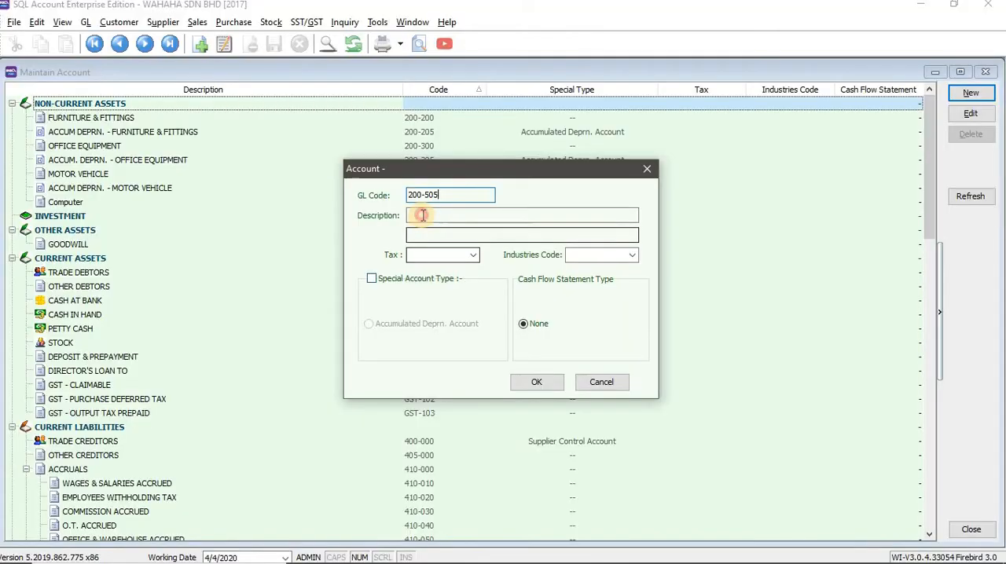
key(Tab)
key(ctrl+v)
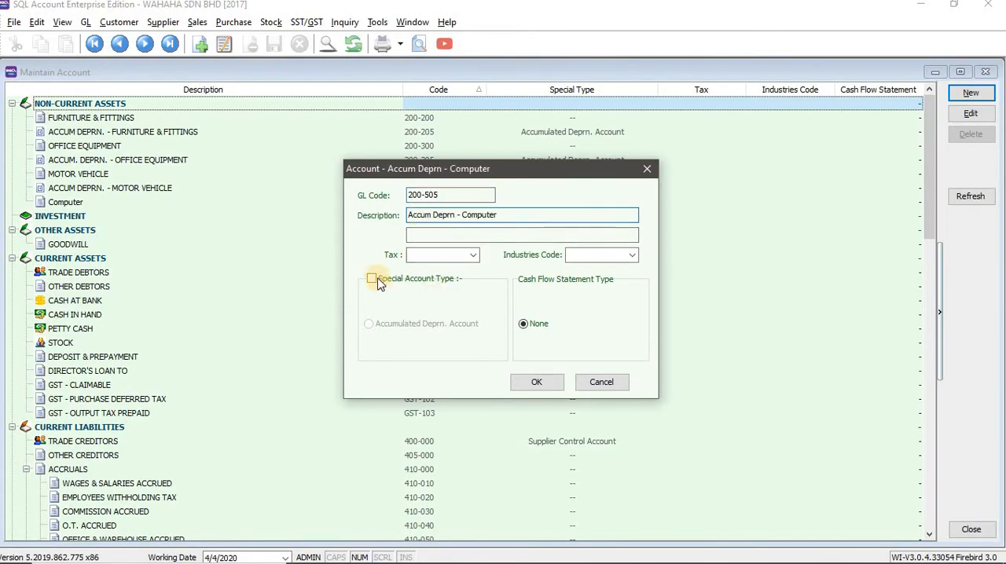
Check the special type in the Word workbook, set the account to Accumulated Deprn. Account, and save it in SQL Account.
key(alt+Tab)
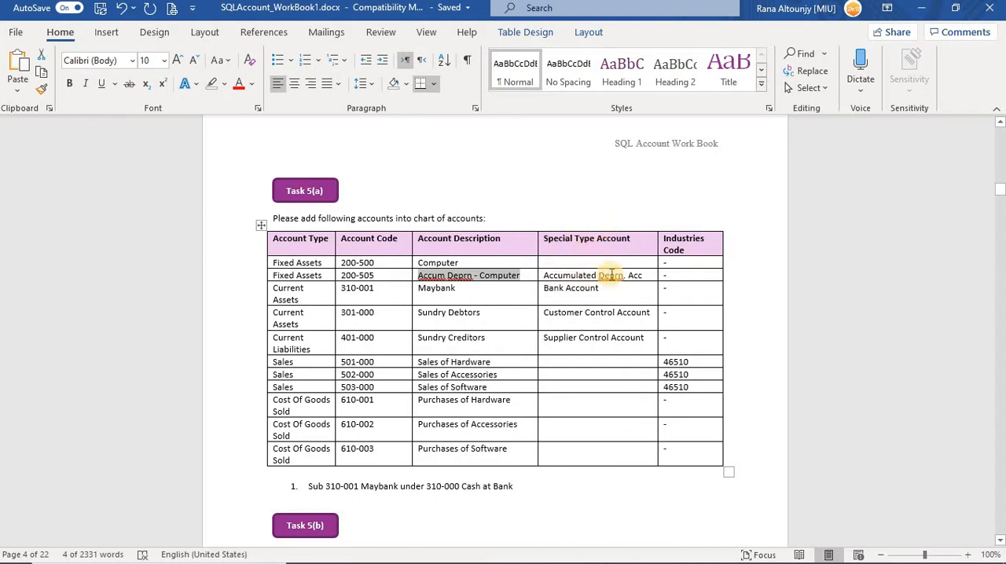
key(alt+Tab)
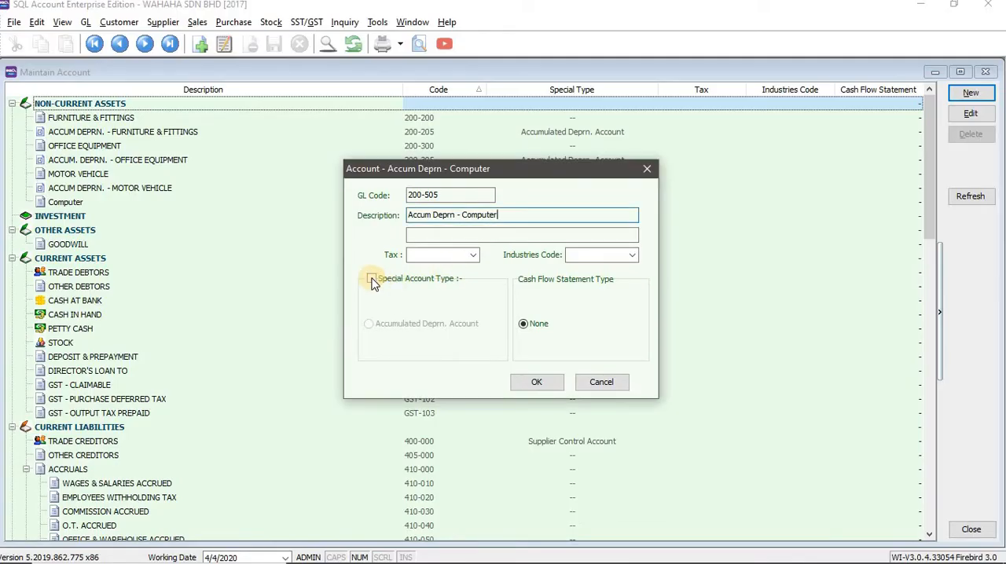
click(372, 280)
click(452, 325)
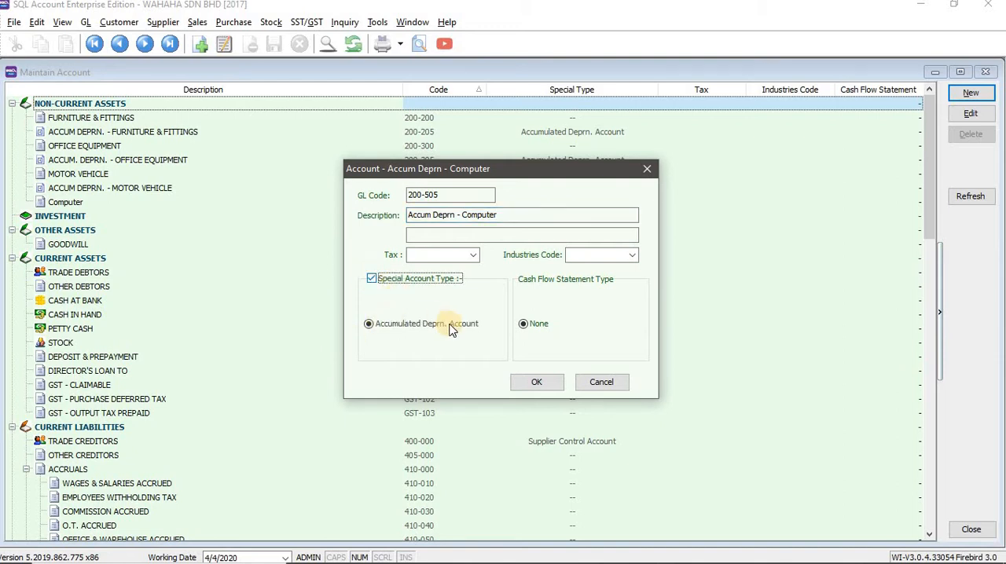
click(376, 337)
click(537, 384)
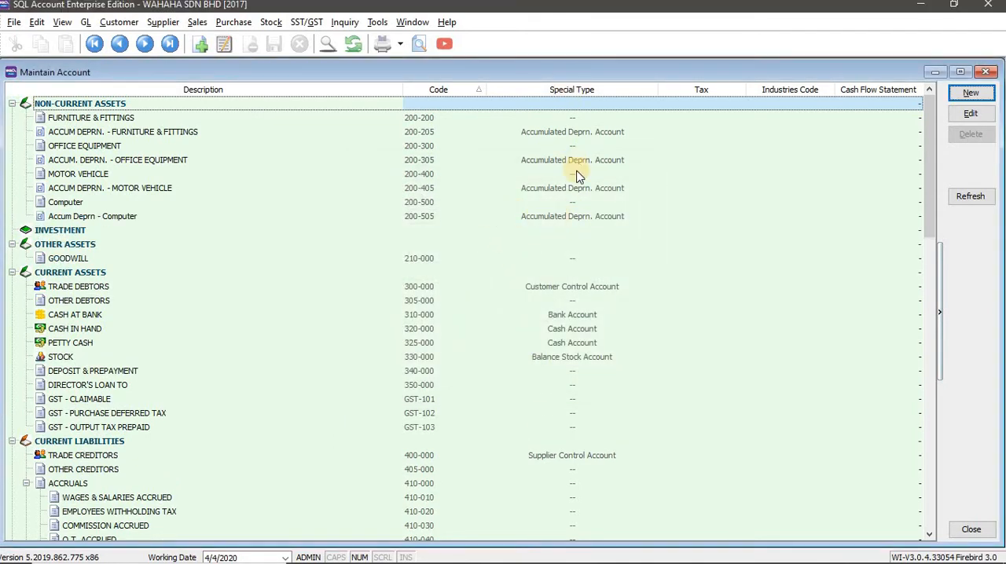
click(537, 219)
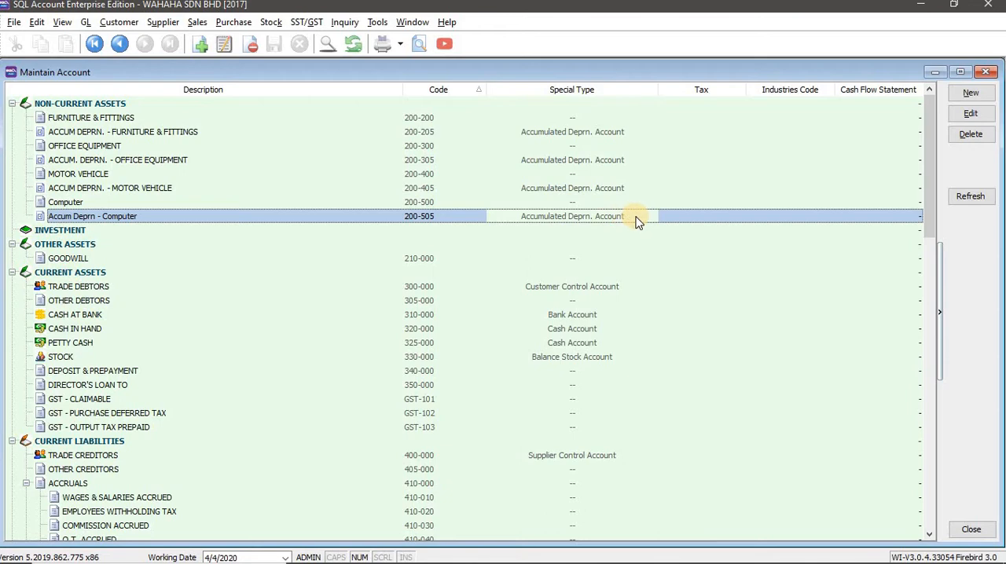
Read the Maybank row's account type, description and special type in the Word workbook, plus the note on its parent account.
key(alt+Tab)
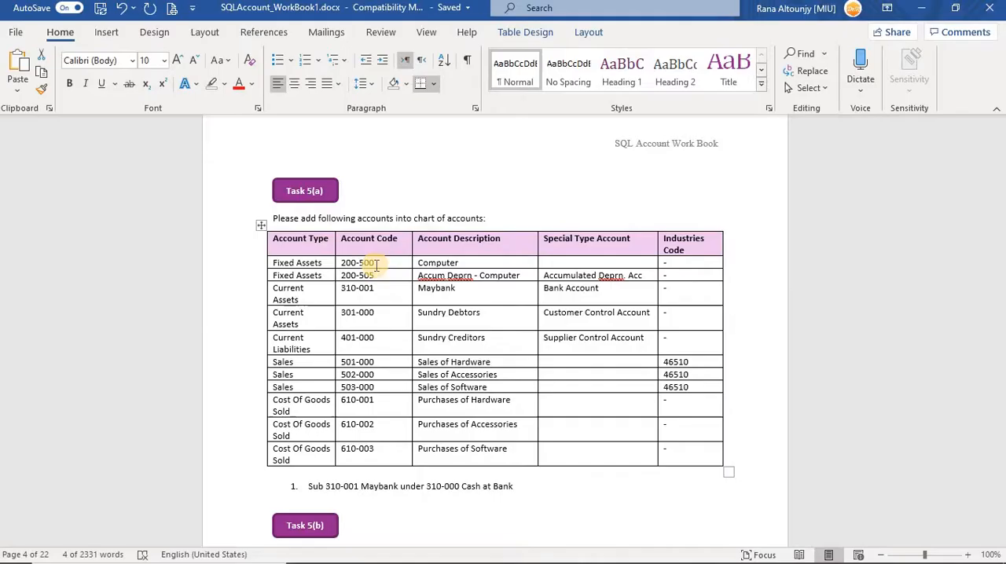
click(530, 277)
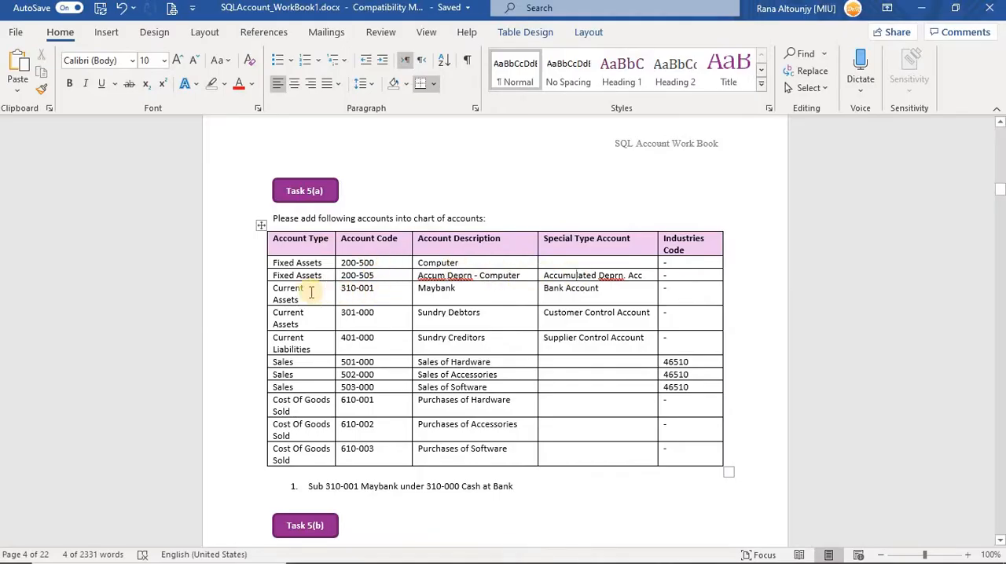
drag(302, 300, 275, 292)
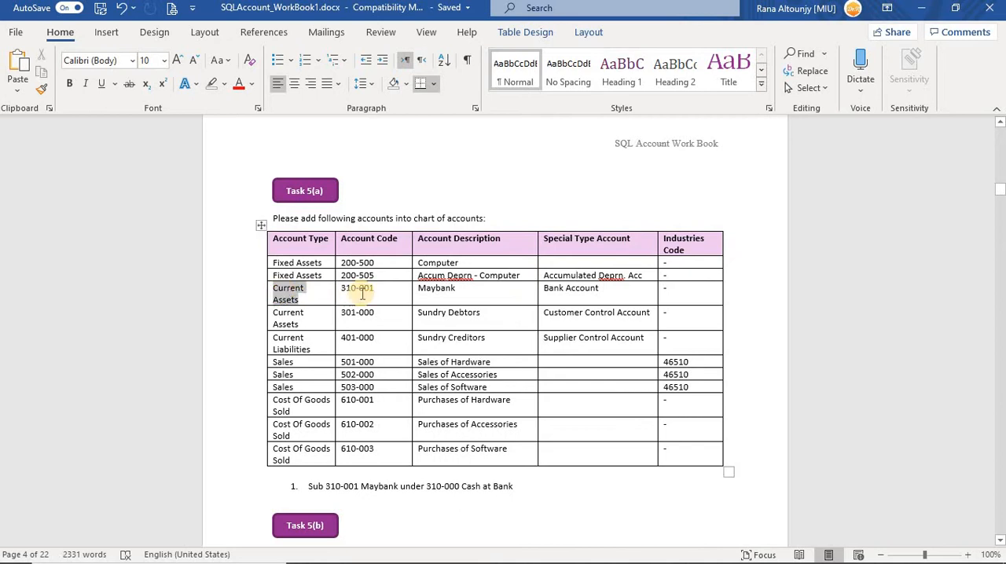
click(440, 290)
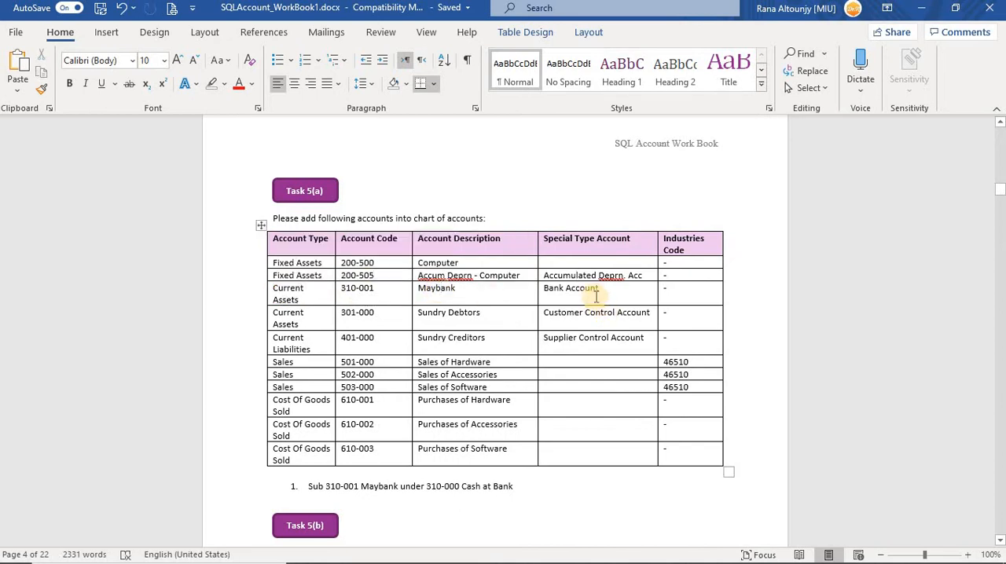
drag(601, 290, 553, 290)
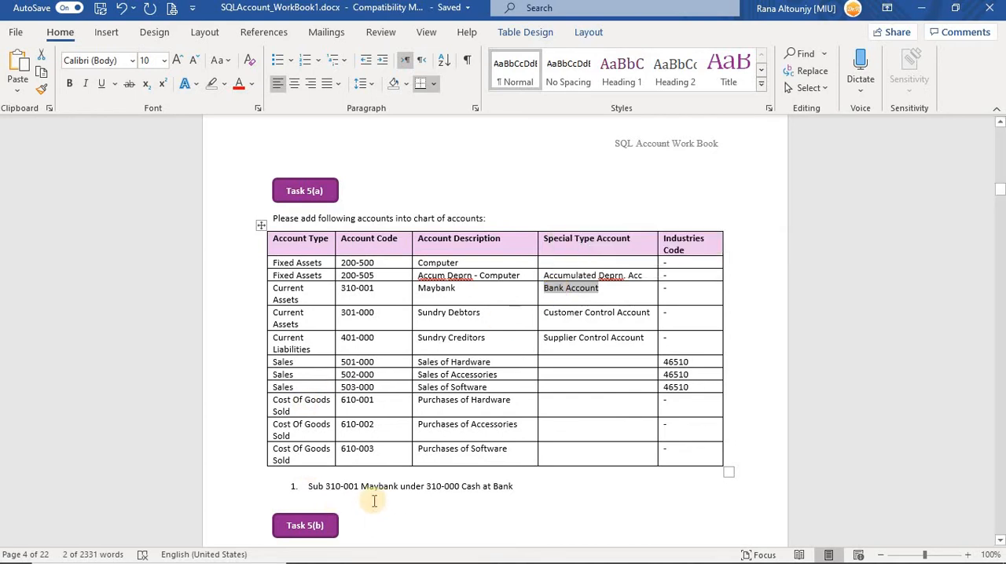
drag(311, 486, 514, 487)
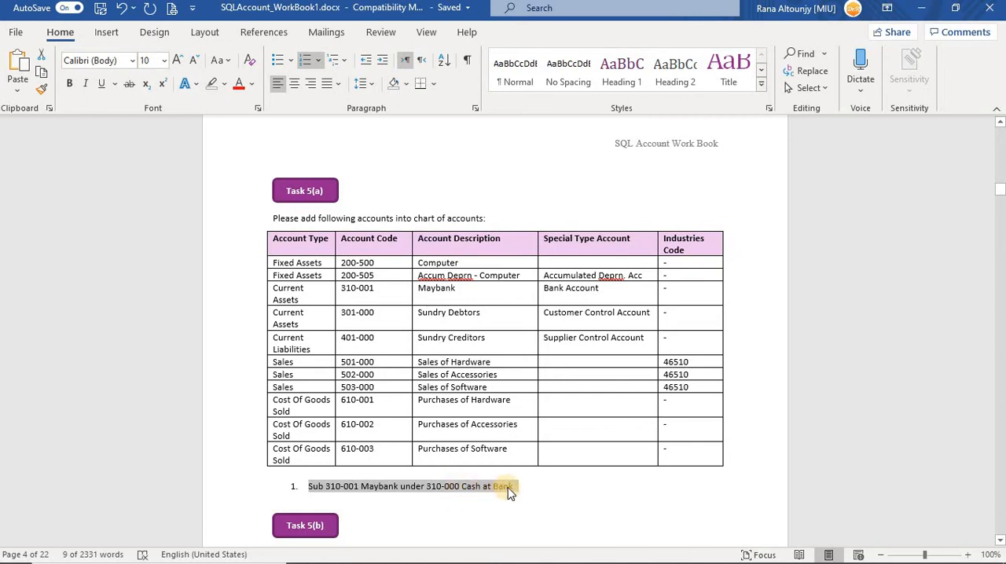
drag(608, 288, 358, 293)
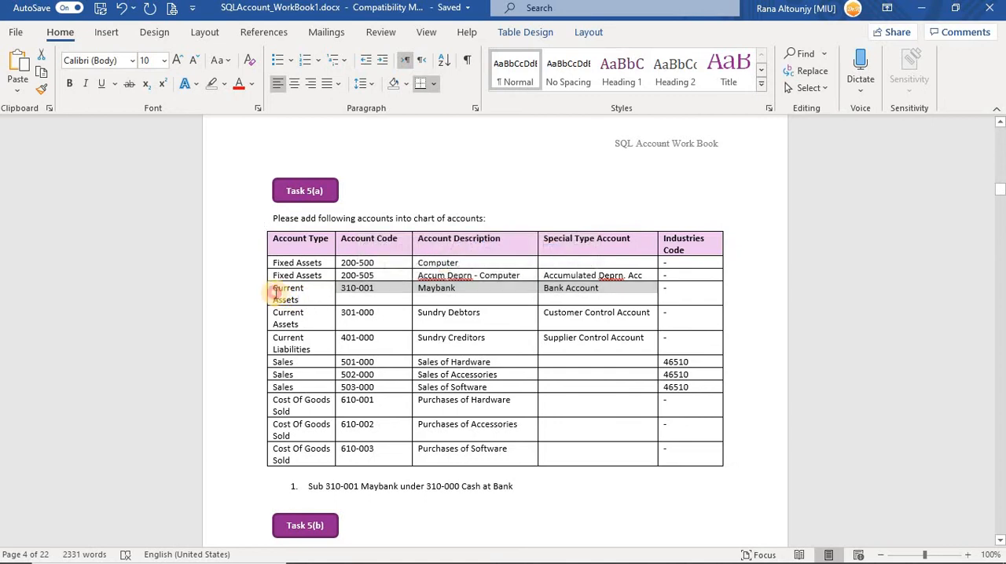
drag(275, 291, 286, 299)
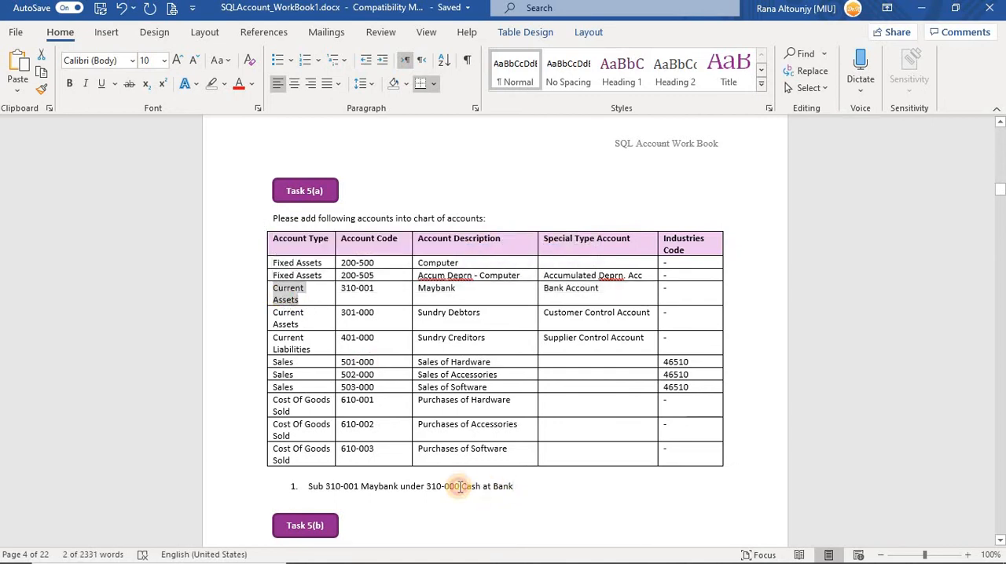
drag(460, 486, 466, 486)
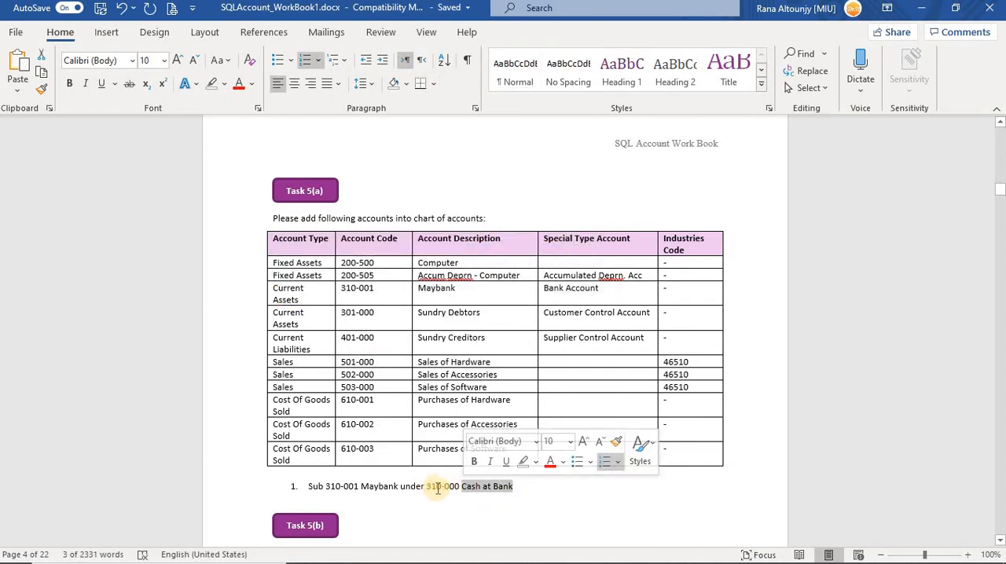
Switch to SQL Account and collapse the Non-Current Assets and Other Assets groups in the account list.
key(alt+Tab)
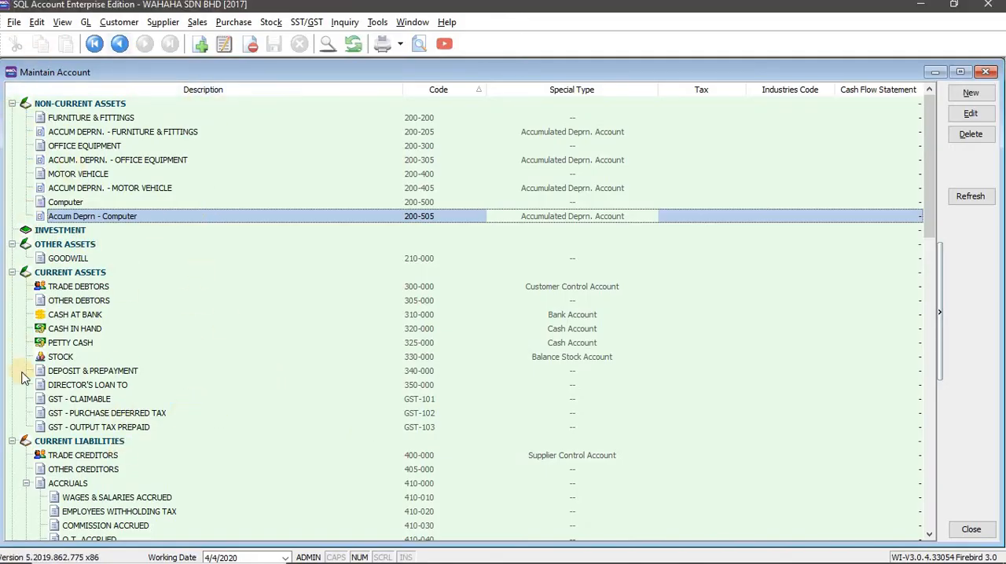
click(13, 107)
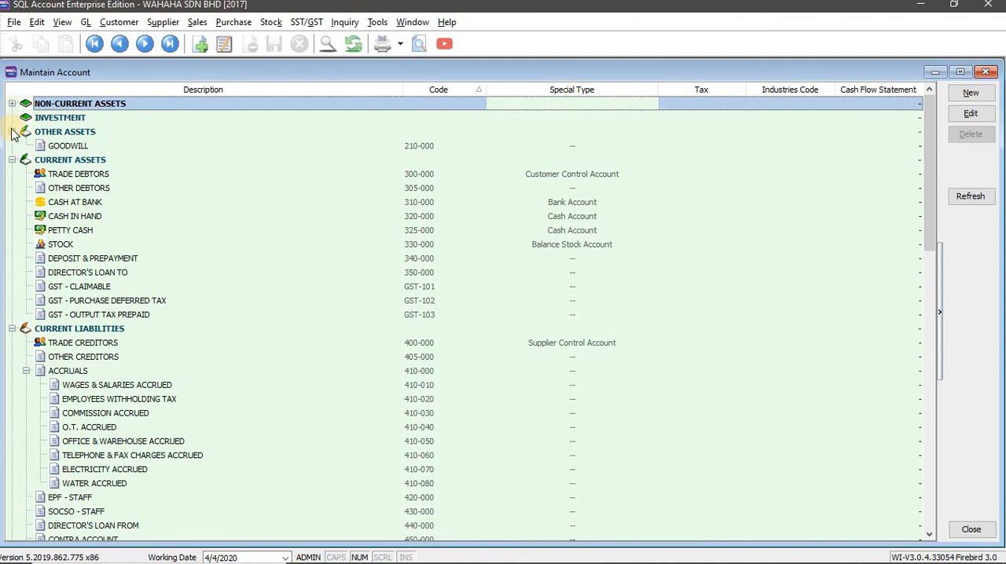
click(12, 132)
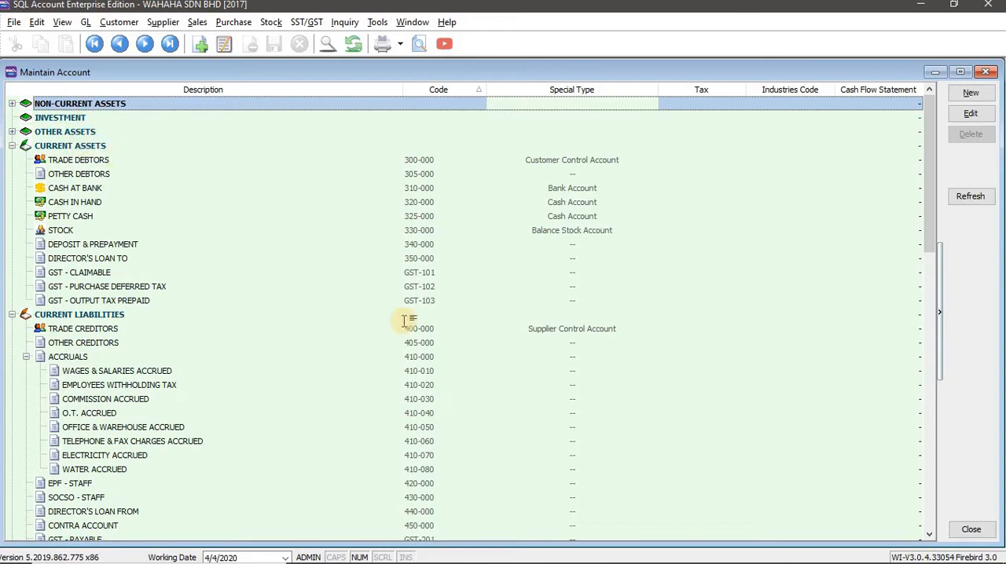
key(alt+Tab)
drag(456, 290, 426, 290)
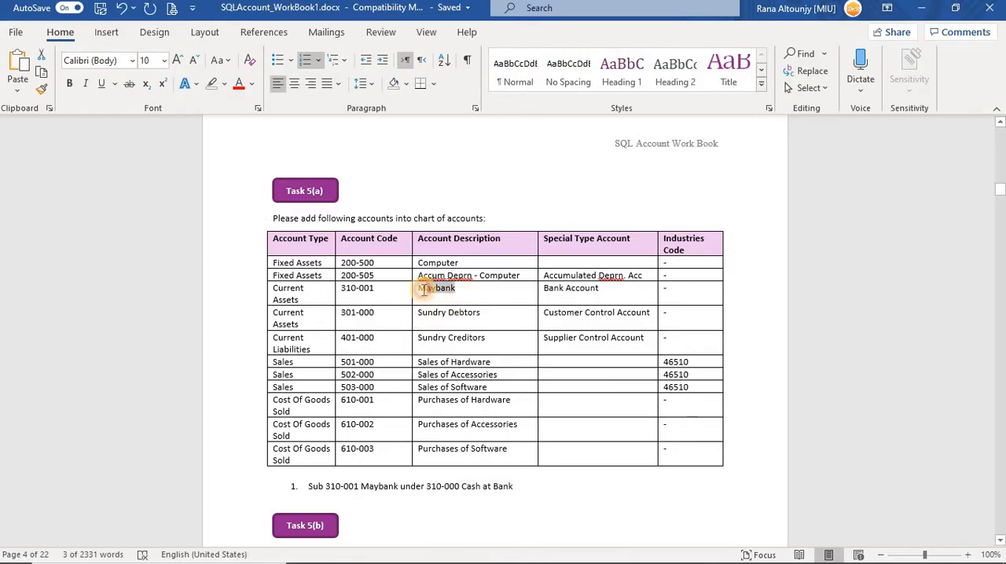
drag(314, 303, 274, 291)
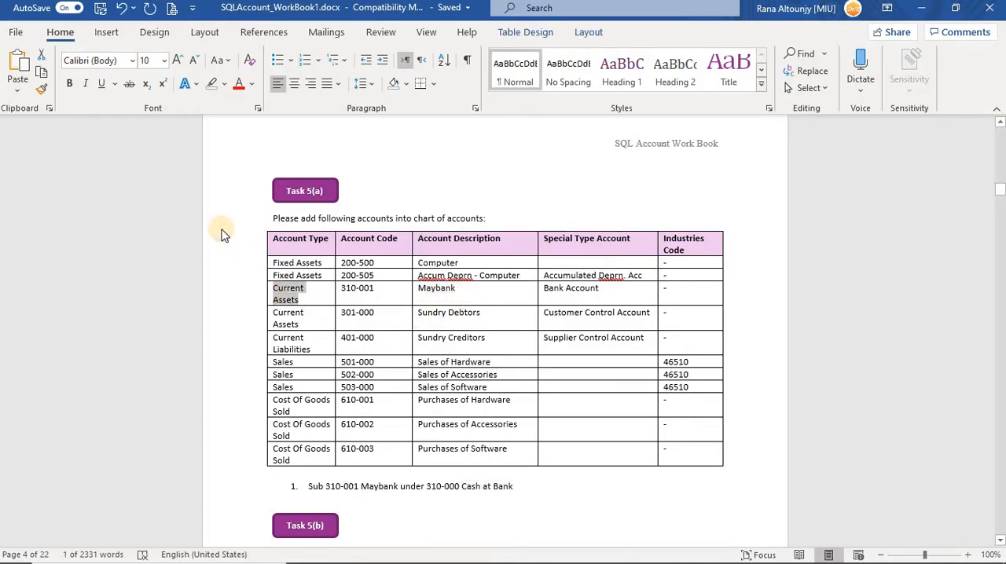
key(alt+Tab)
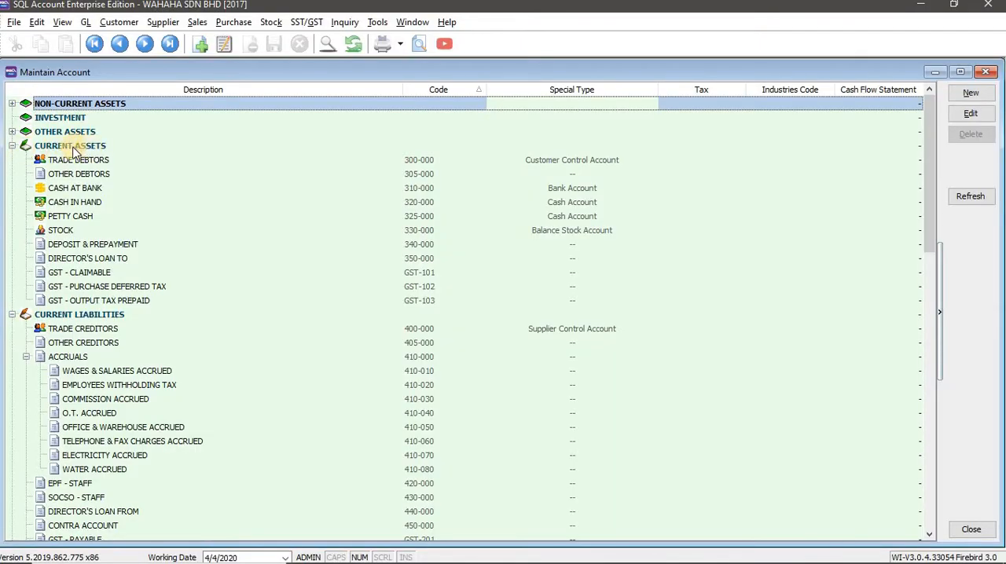
click(67, 191)
key(alt+Tab)
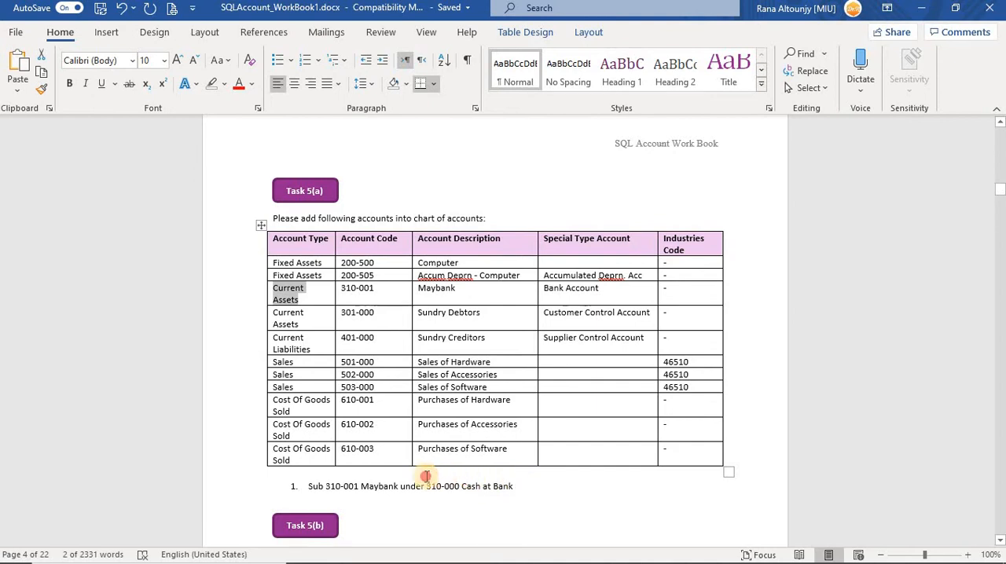
triple_click(425, 481)
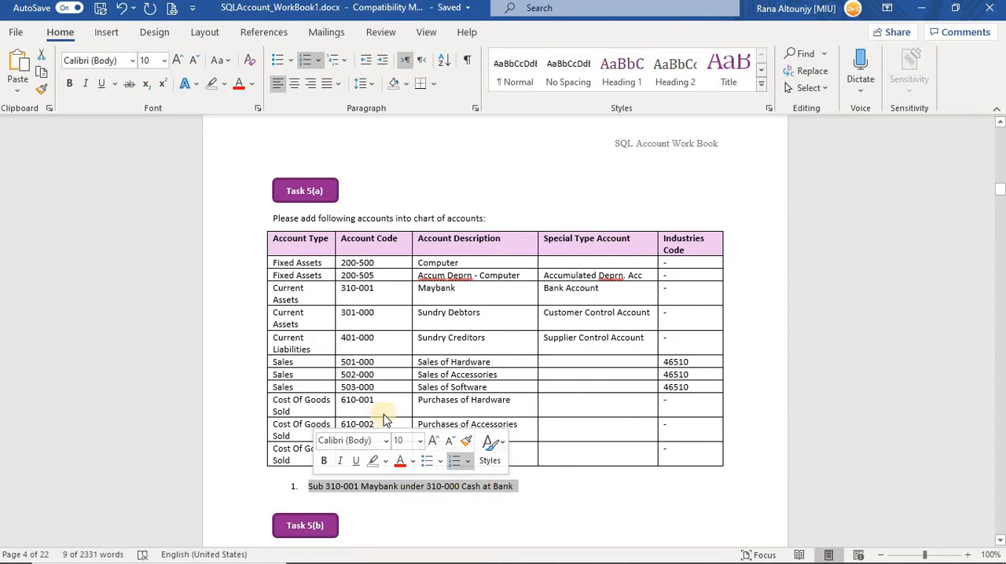
Start a new account under Cash at Bank in SQL Account and set its GL code to 310-001, copied from the Word workbook.
key(alt+Tab)
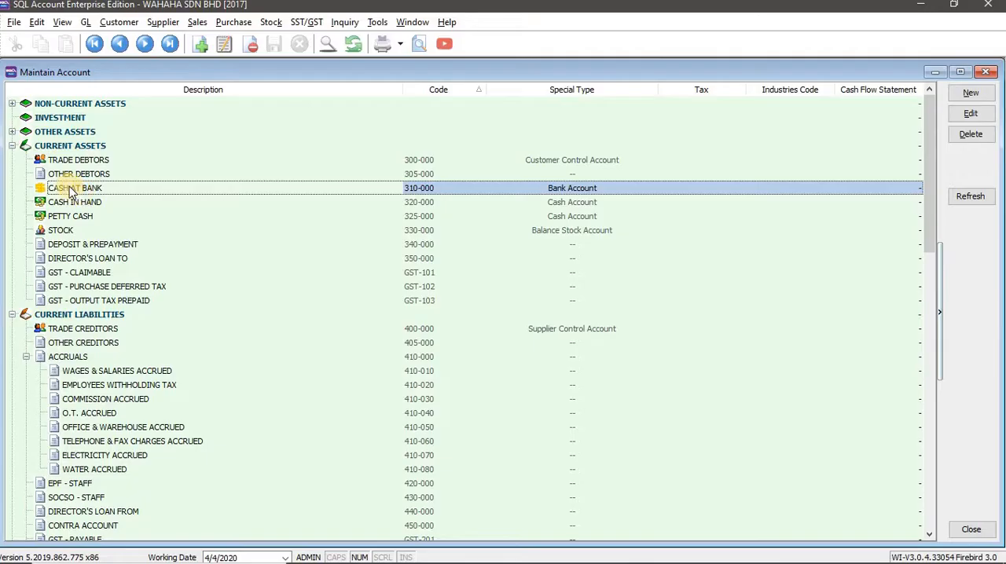
click(974, 93)
key(alt+Tab)
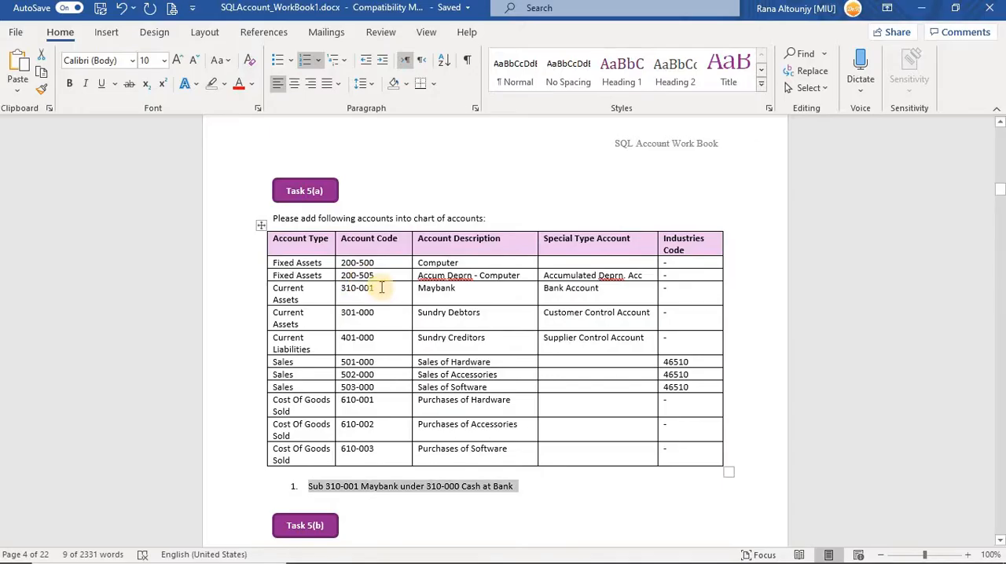
drag(382, 288, 337, 287)
key(ctrl+c)
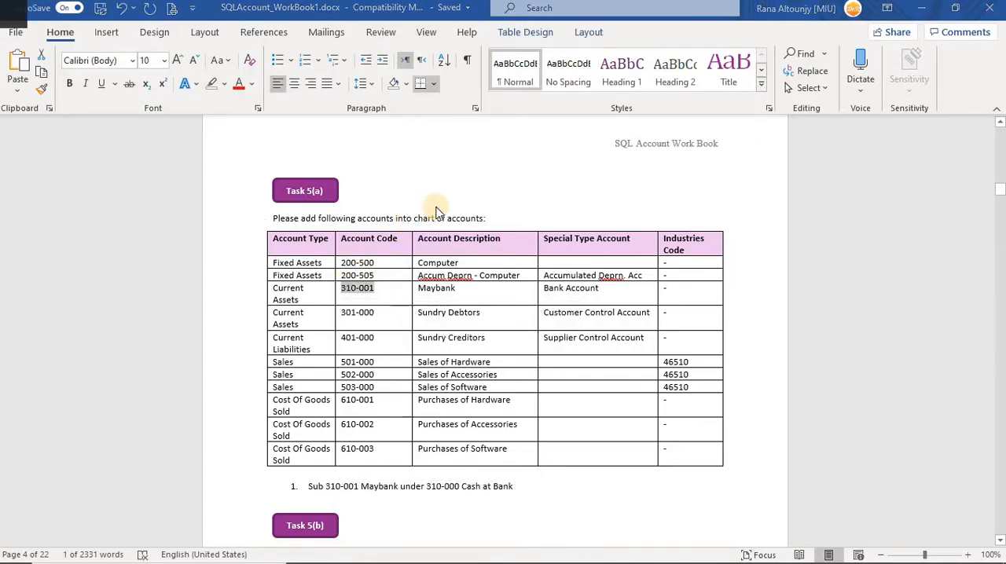
key(alt+Tab)
key(ctrl+v)
Copy the description Maybank from the Word workbook into the new 310-001 account's description in SQL Account.
key(alt+Tab)
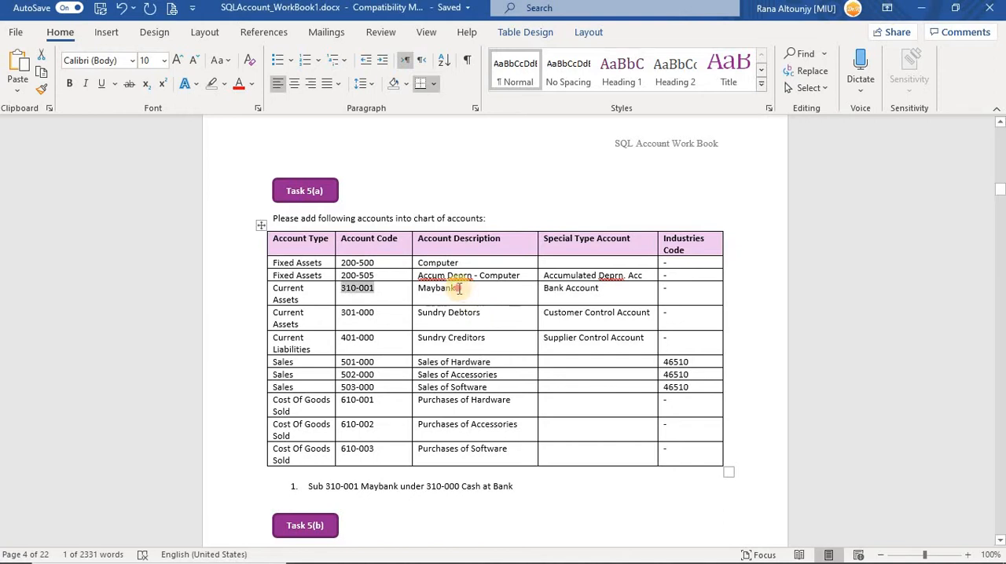
double_click(422, 289)
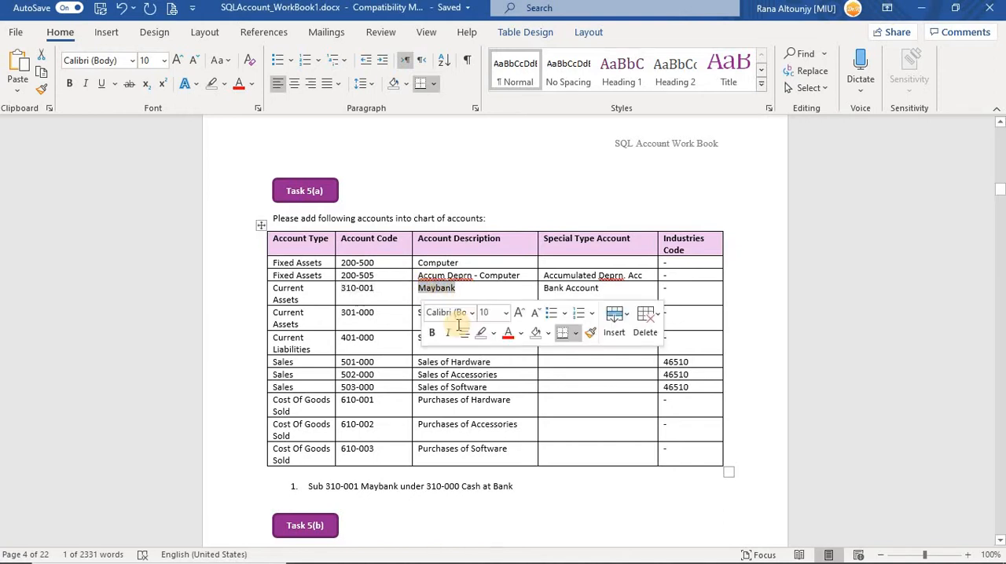
key(ctrl+c)
key(alt+Tab)
key(ctrl+v)
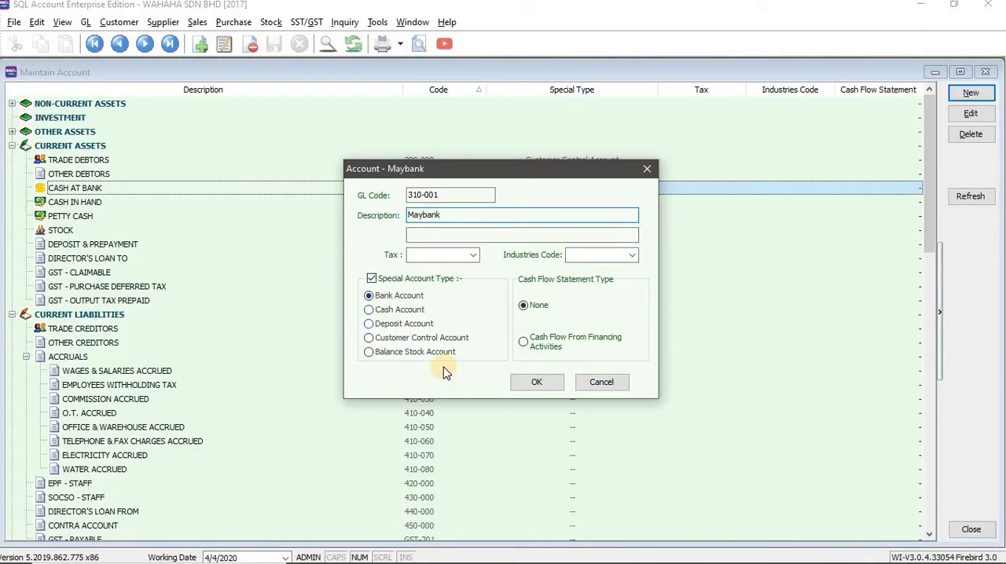
Check Maybank's special type in the Word workbook and save the account in SQL Account as a Bank Account.
key(alt+Tab)
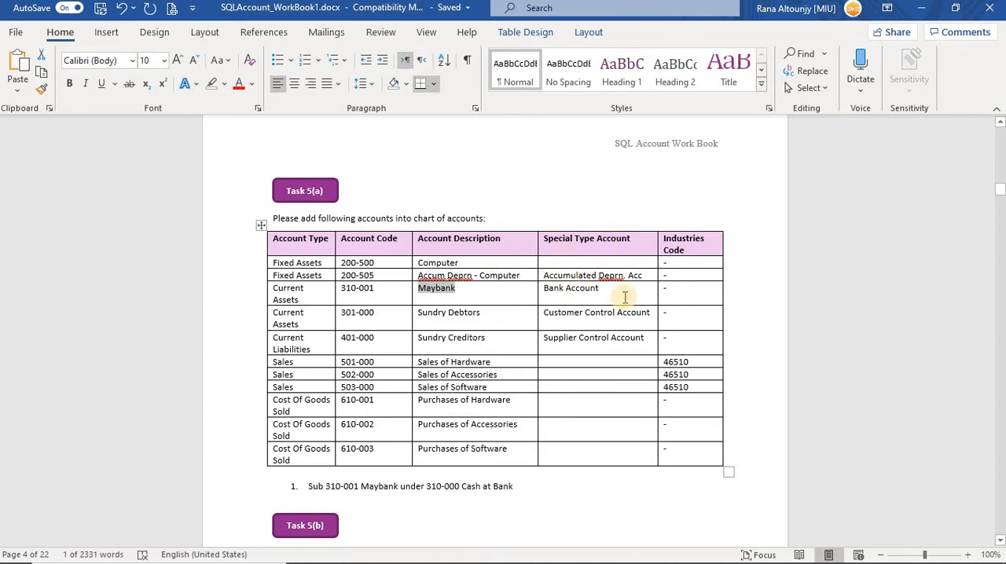
triple_click(548, 289)
key(alt+Tab)
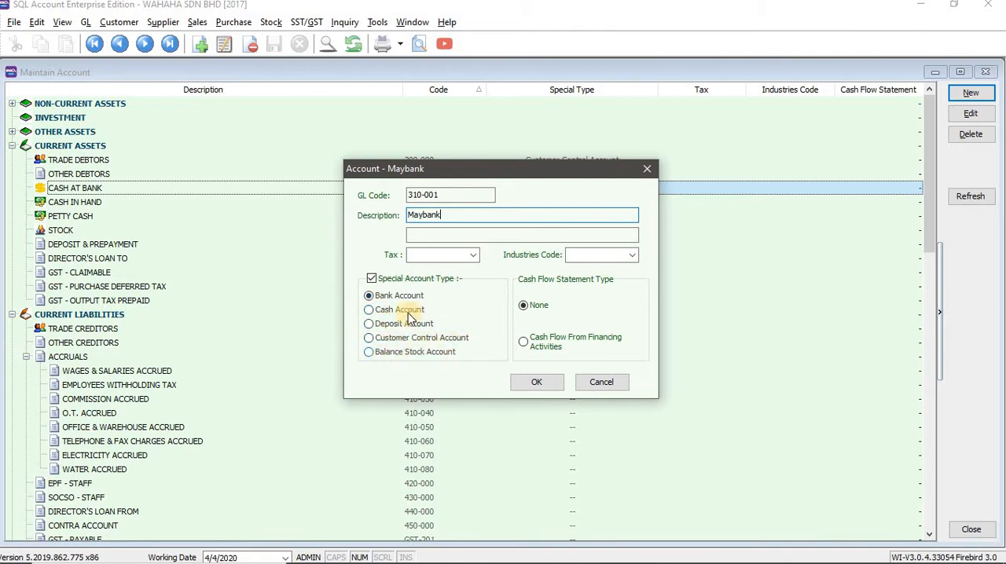
click(538, 385)
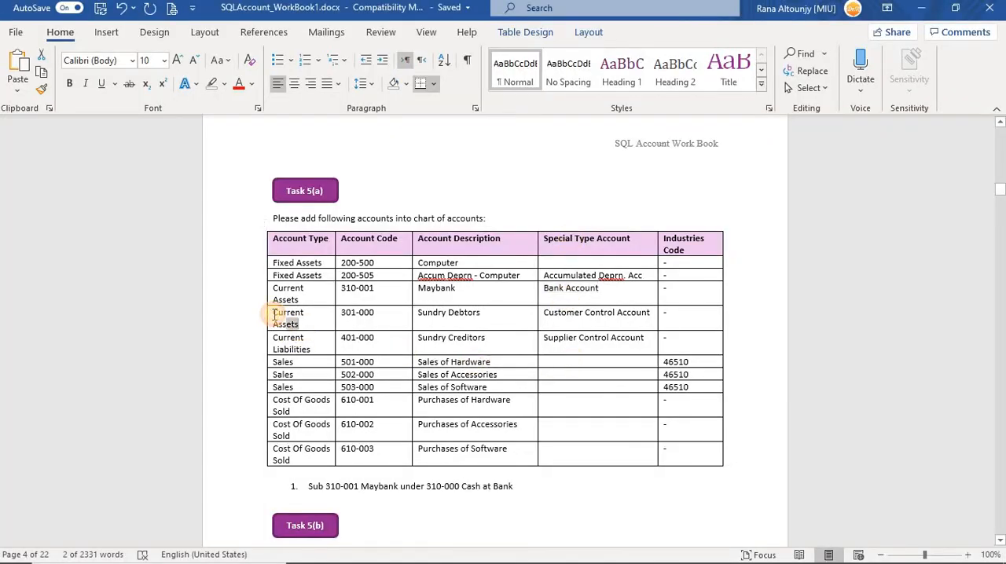
Check the Sundry Debtors row's account type, description and special type in the Word workbook, and select Current Assets in SQL Account.
drag(267, 313, 336, 319)
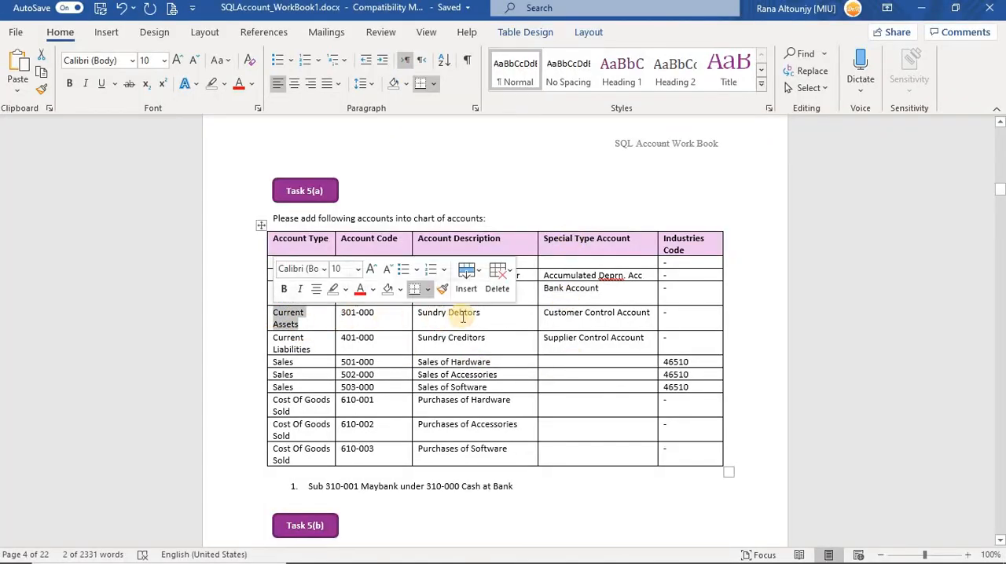
drag(474, 312, 443, 322)
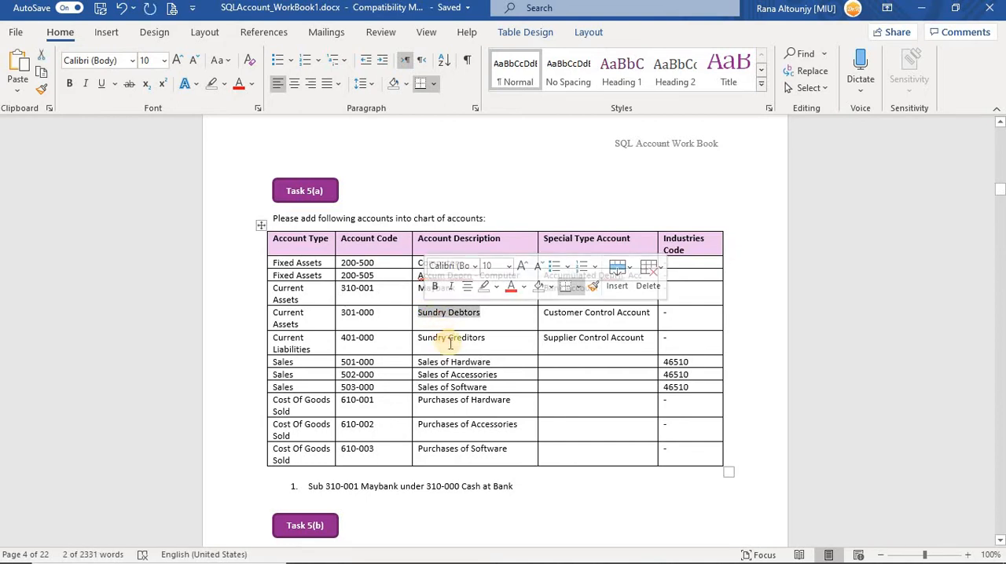
triple_click(583, 317)
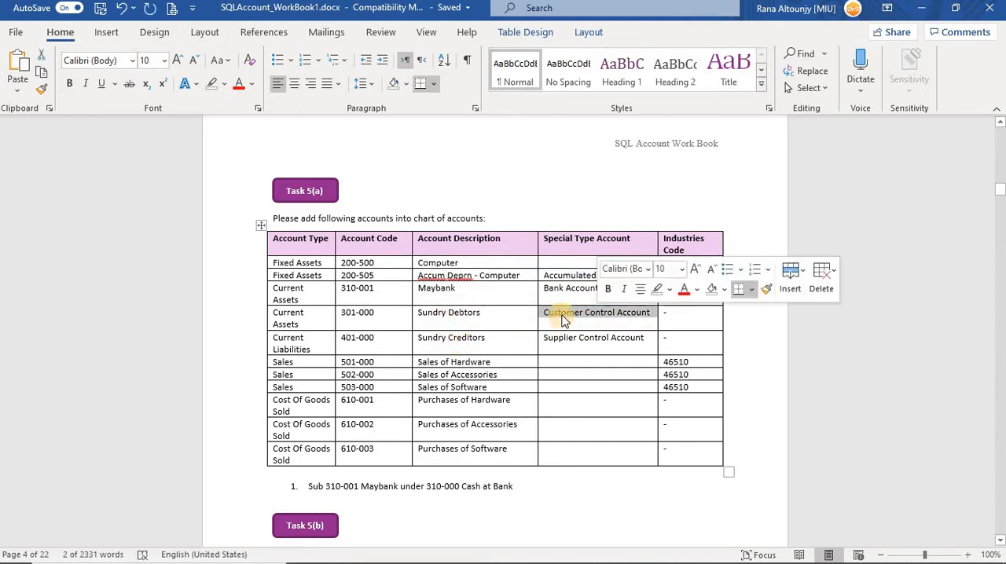
drag(314, 322, 272, 311)
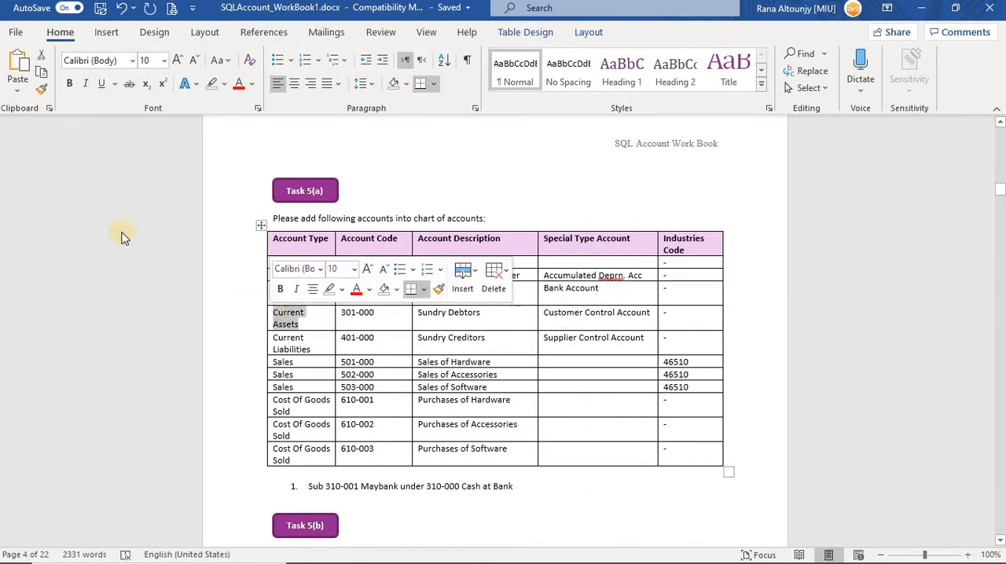
key(alt+Tab)
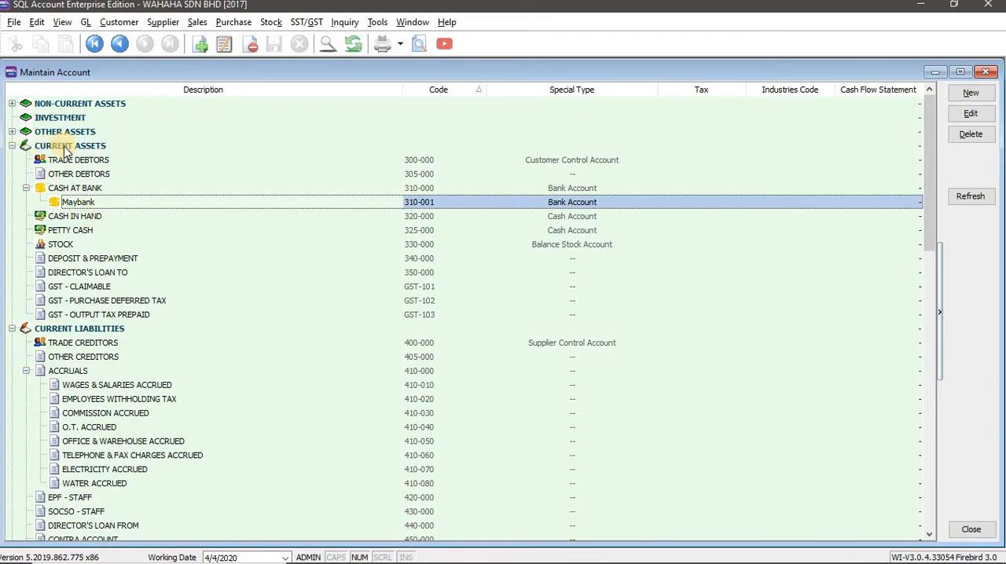
click(67, 149)
key(alt+Tab)
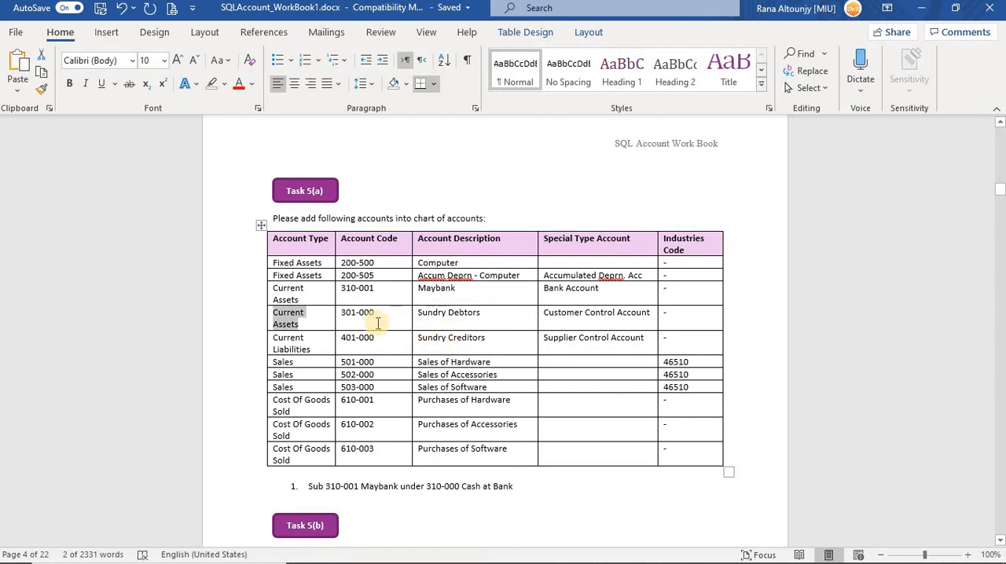
key(alt+Tab)
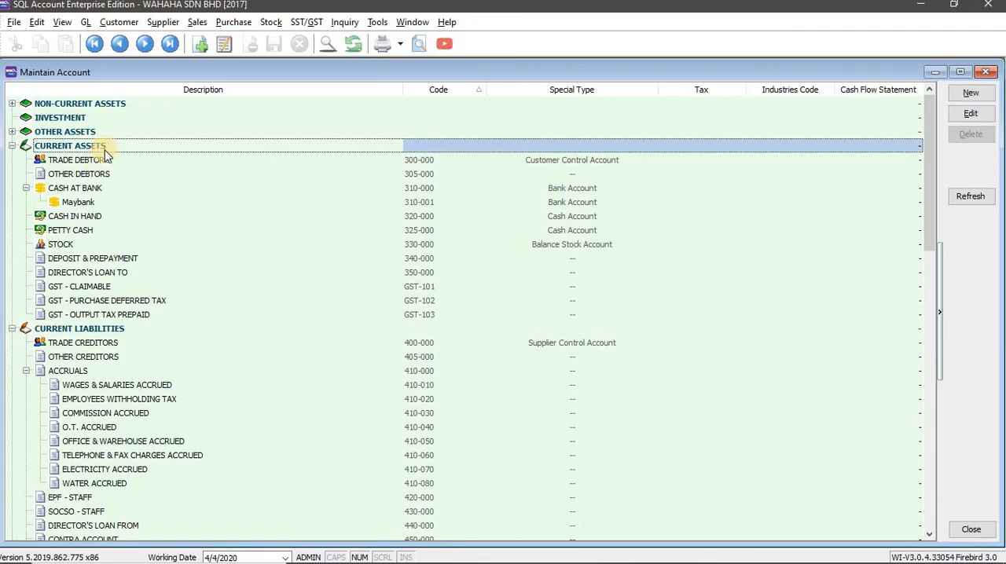
click(105, 158)
click(69, 146)
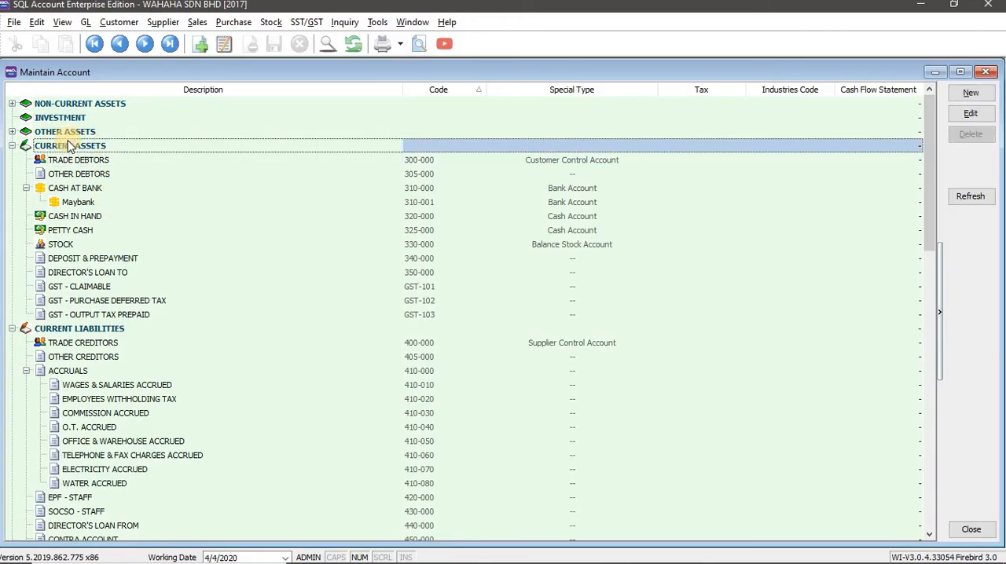
Start a new account under Current Assets in SQL Account and set its GL code to 301-000, copied from the Word workbook.
click(971, 93)
key(alt+Tab)
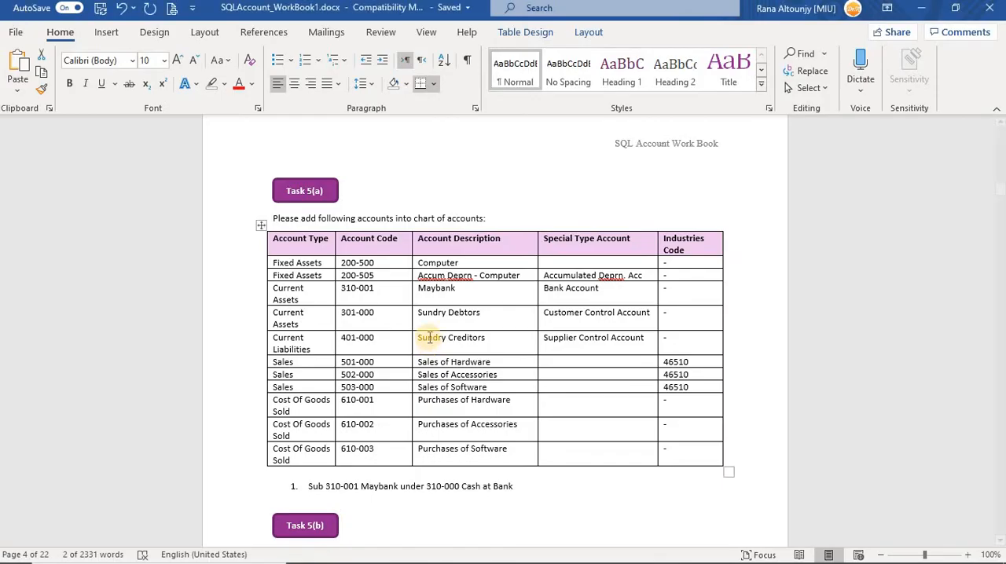
drag(374, 312, 341, 313)
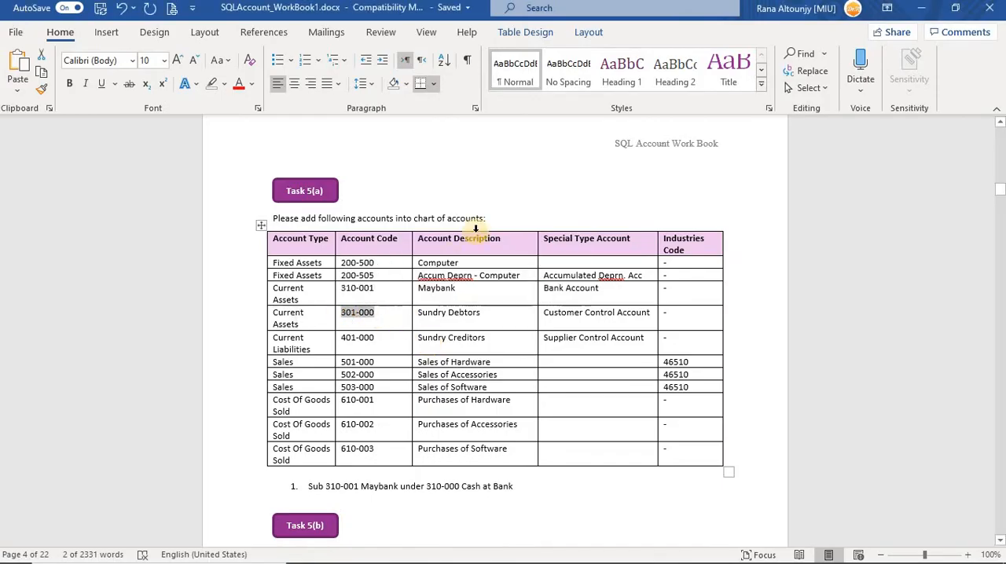
key(ctrl+c)
key(alt+Tab)
key(ctrl+v)
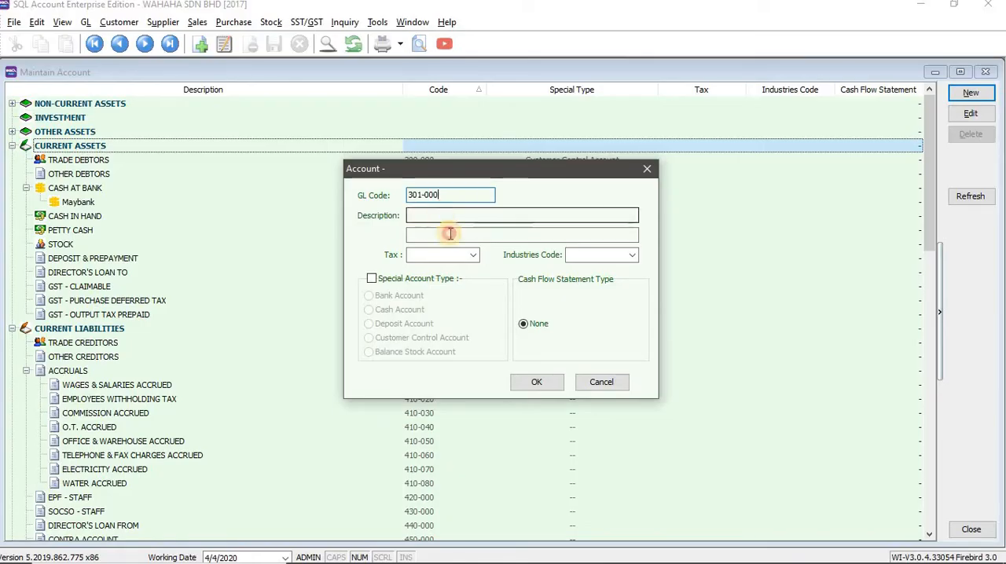
Copy the description Sundry Debtors from the Word workbook into the new 301-000 account's description in SQL Account.
key(alt+Tab)
drag(478, 312, 418, 314)
key(ctrl+c)
key(alt+Tab)
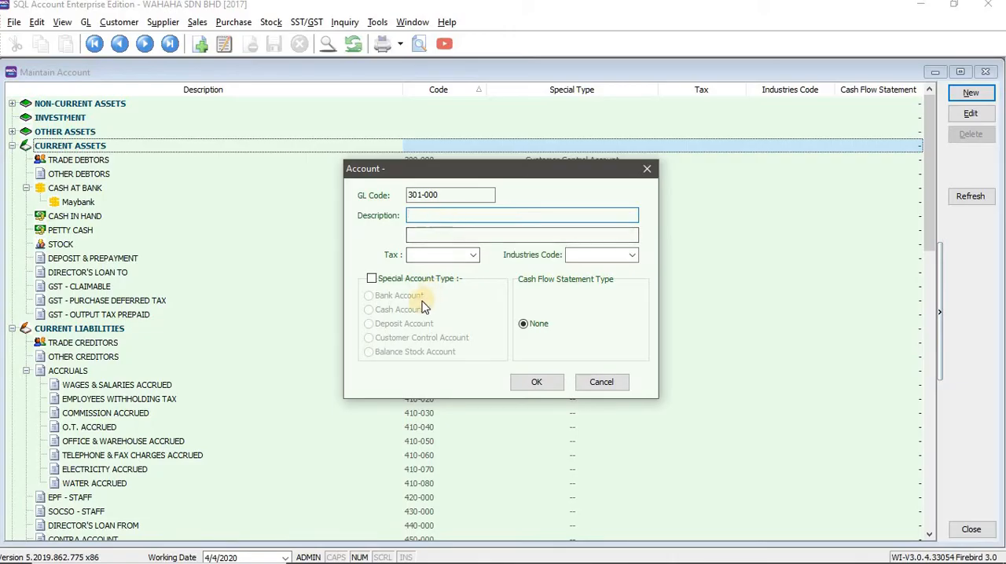
key(ctrl+v)
Set the Sundry Debtors account's special type to Customer Control Account, save it and select it in the account list.
click(371, 279)
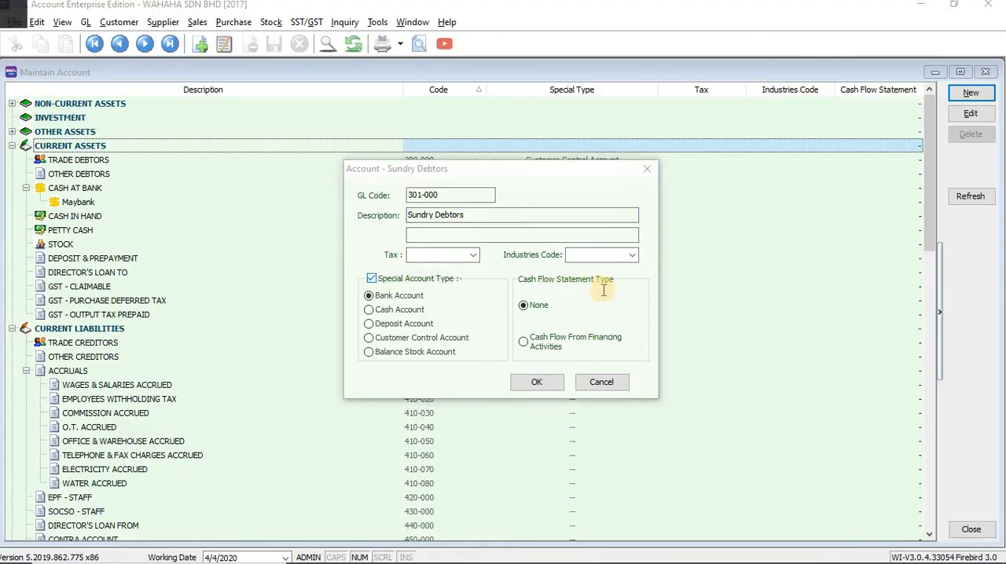
key(alt+Tab)
key(alt+Tab)
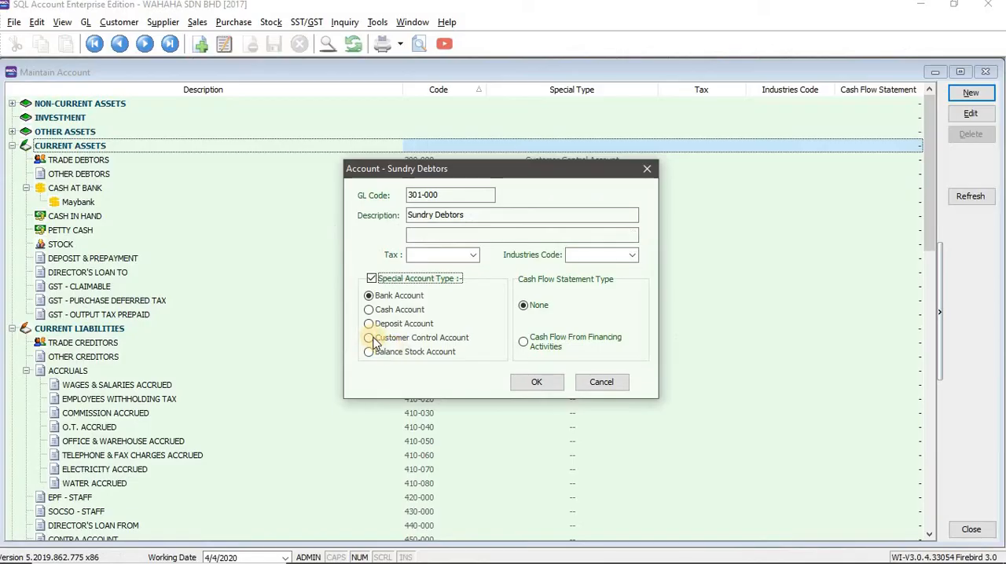
click(369, 338)
click(531, 385)
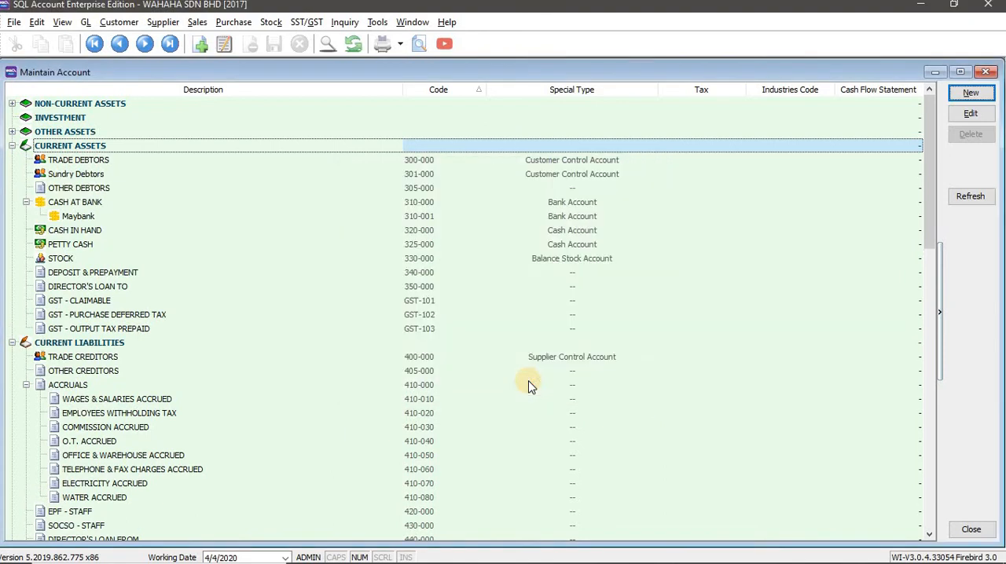
click(121, 171)
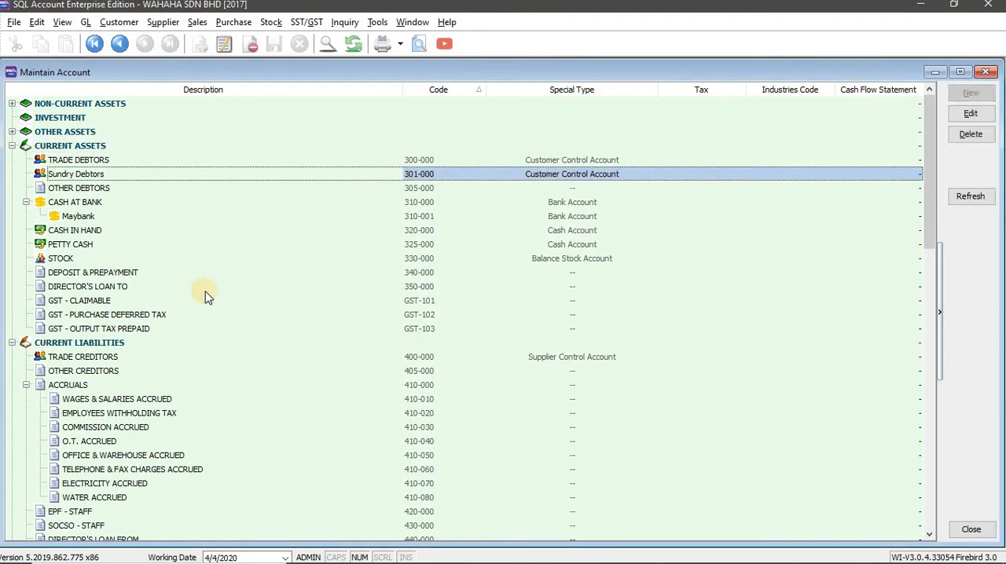
Switch to the Word workbook and highlight the two Fixed Assets and two Current Assets account types in yellow.
key(alt+Tab)
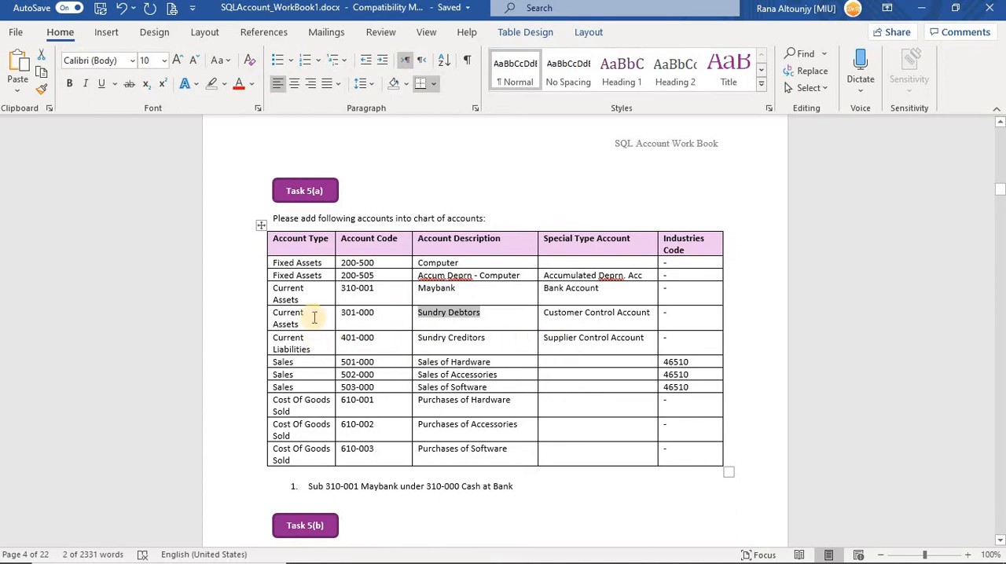
drag(304, 324, 279, 263)
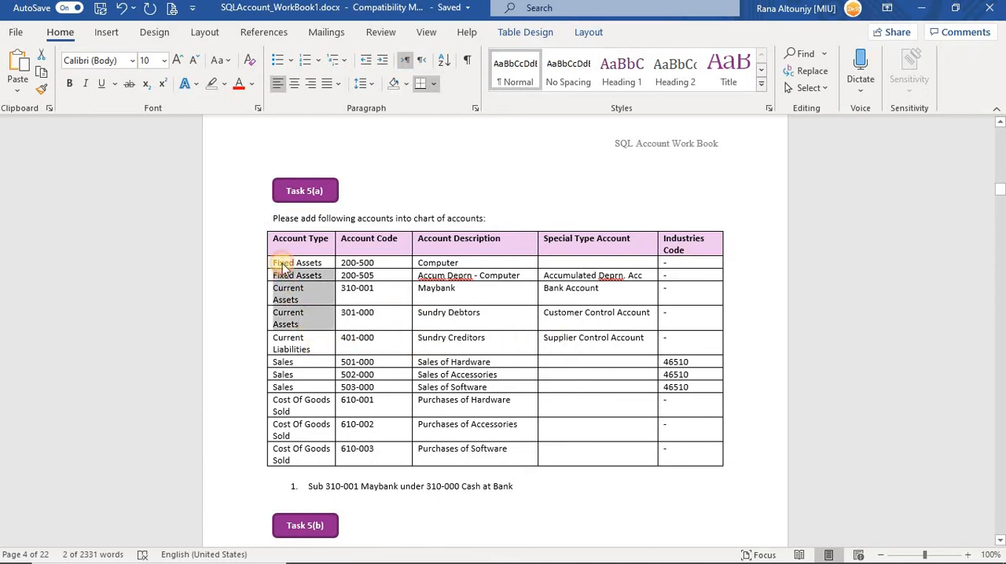
click(294, 264)
drag(305, 324, 267, 260)
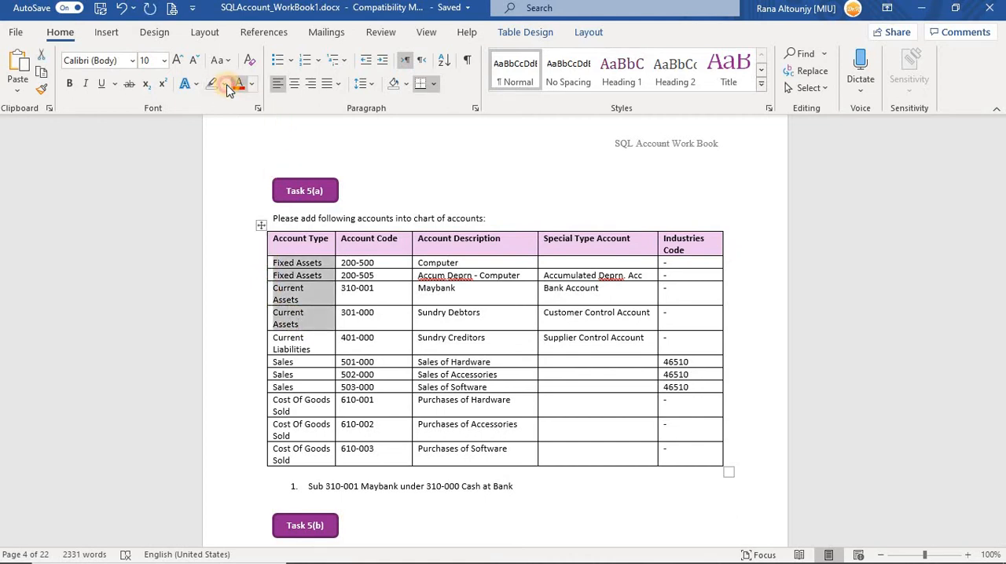
click(227, 87)
click(215, 102)
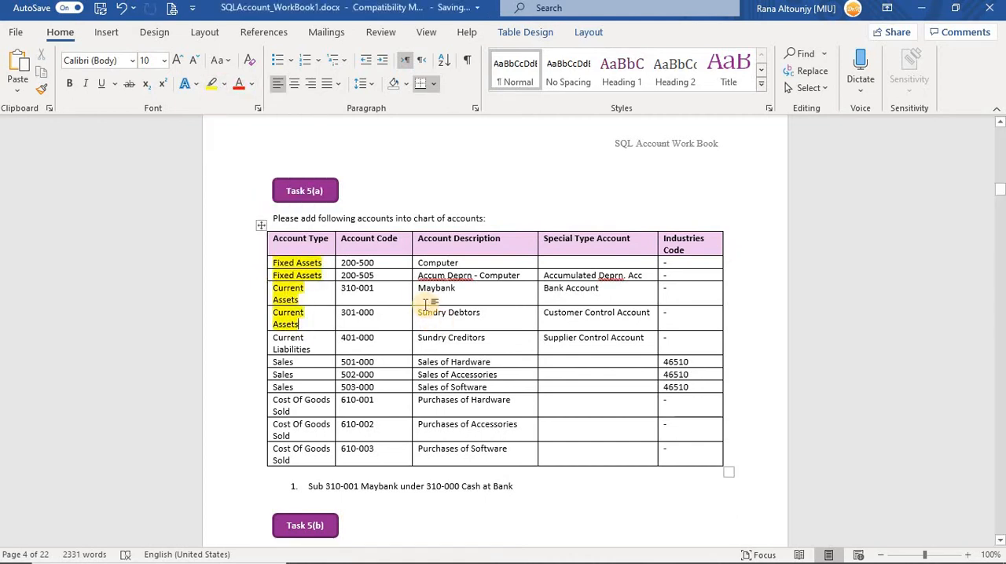
click(323, 325)
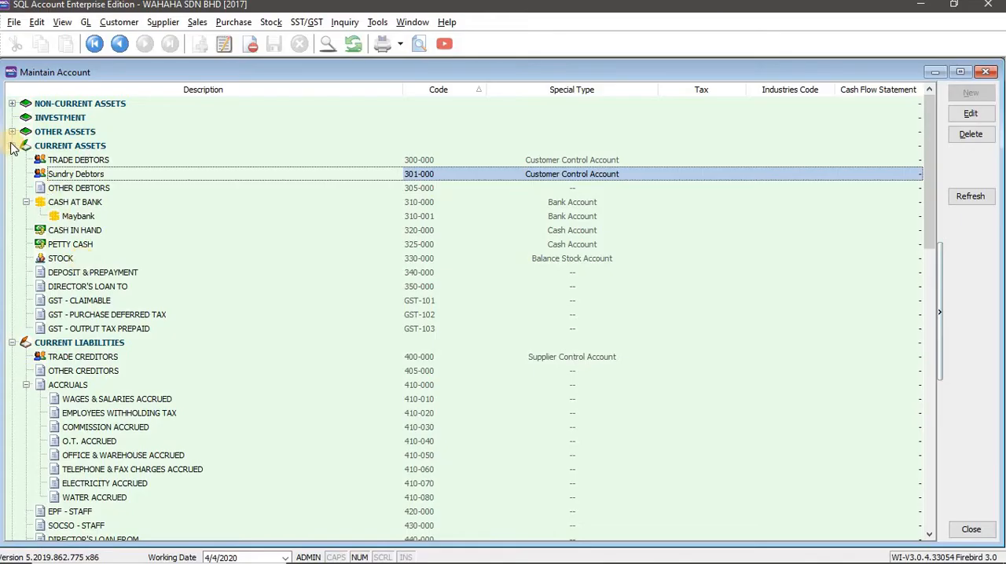
Collapse Current Assets and select Current Liabilities in SQL Account, checking the Sundry Creditors row in the Word workbook.
click(12, 147)
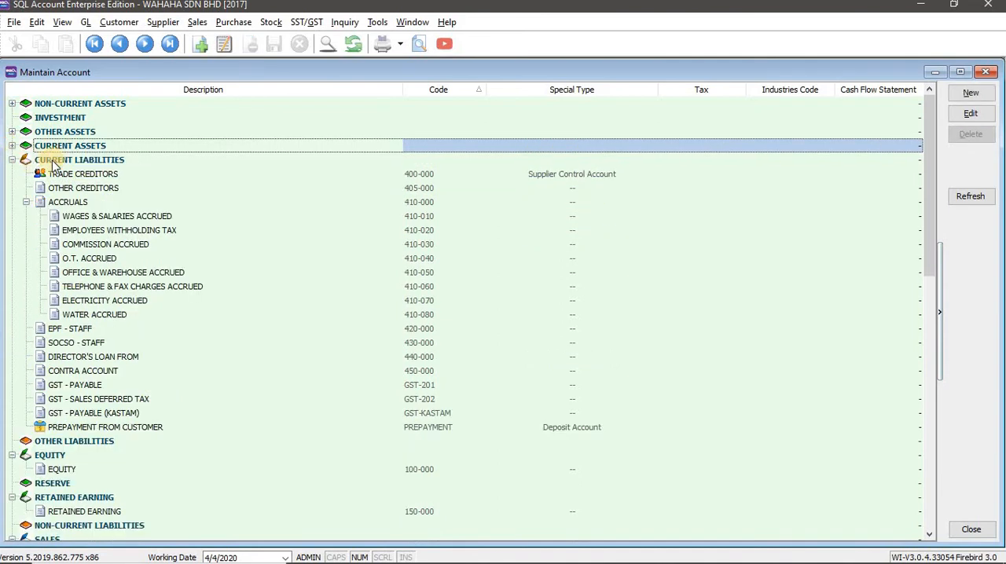
key(Down)
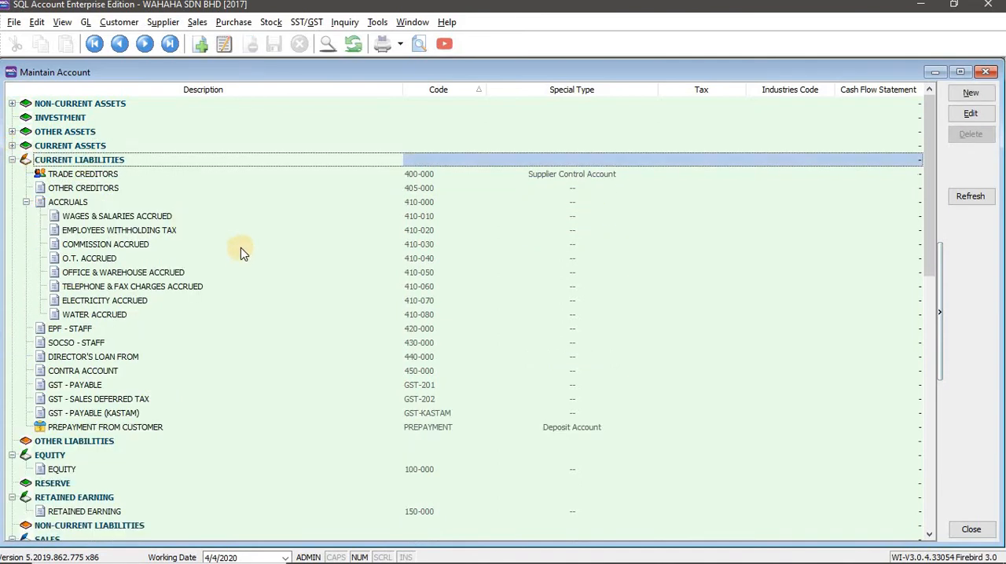
key(alt+Tab)
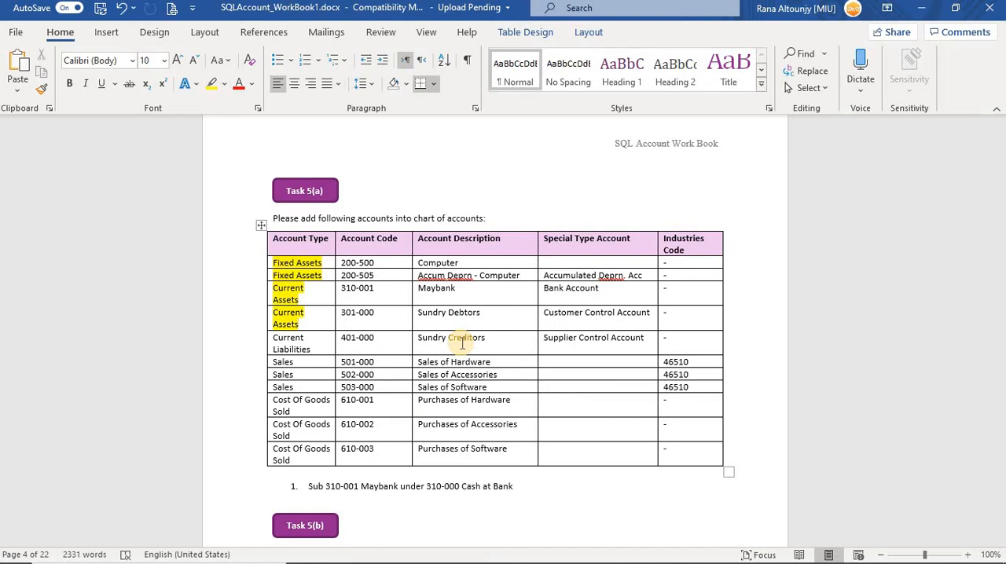
key(alt+Tab)
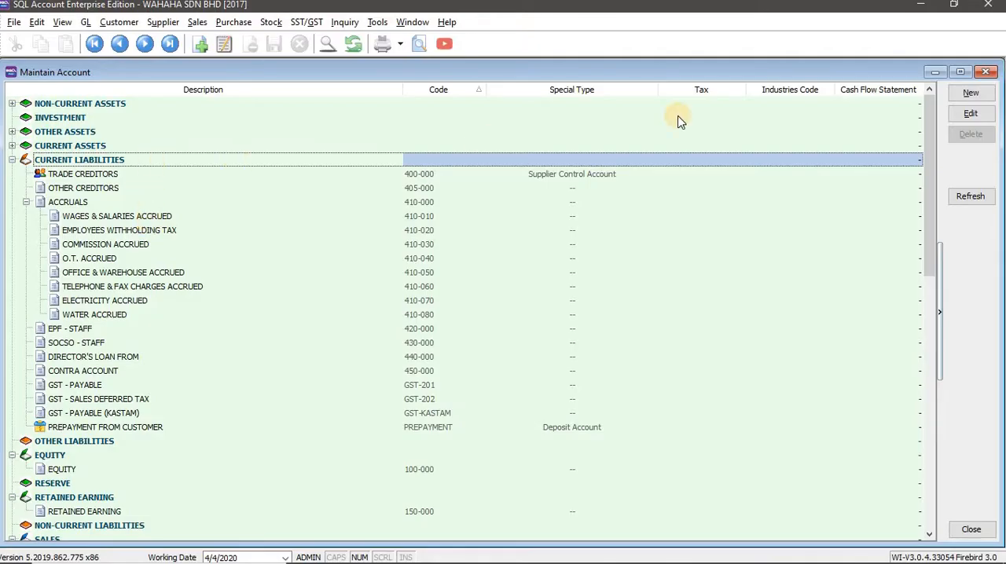
Start a new account under Current Liabilities in SQL Account and set its GL code to 401-000, copied from the Word workbook.
click(970, 93)
key(alt+Tab)
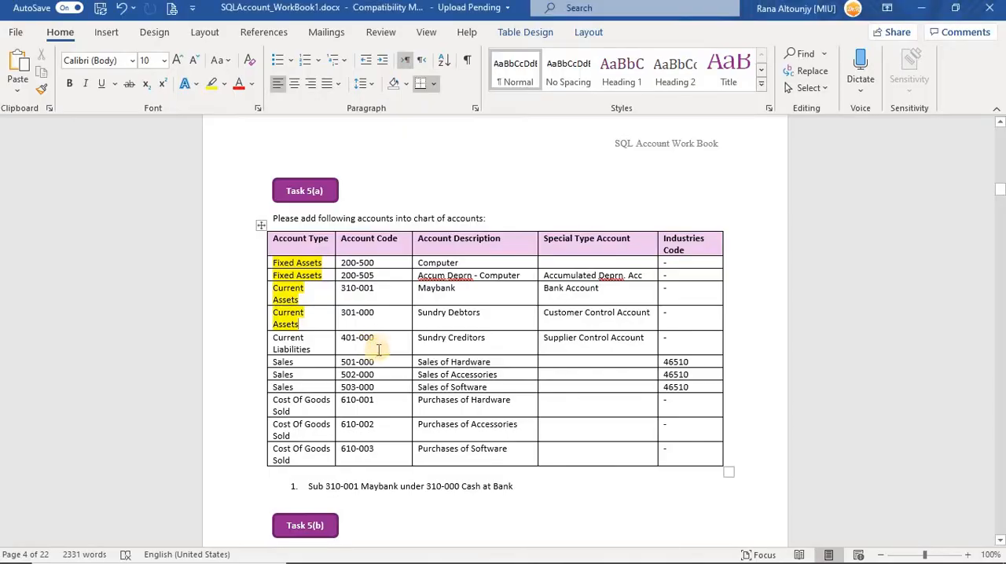
key(ctrl+c)
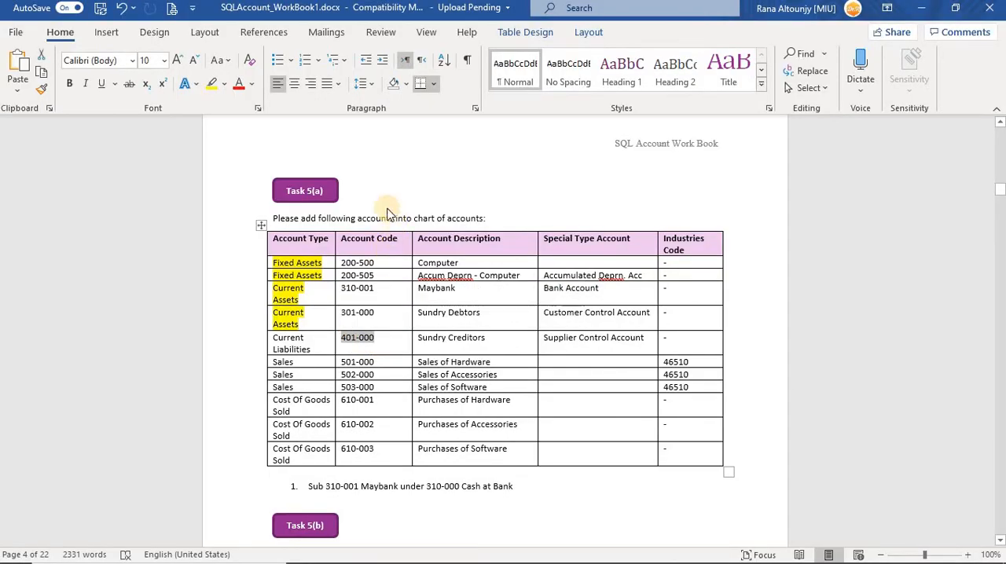
key(alt+Tab)
key(ctrl+v)
Copy the description Sundry Creditors from the Word workbook into the new 401-000 account's description in SQL Account.
key(alt+Tab)
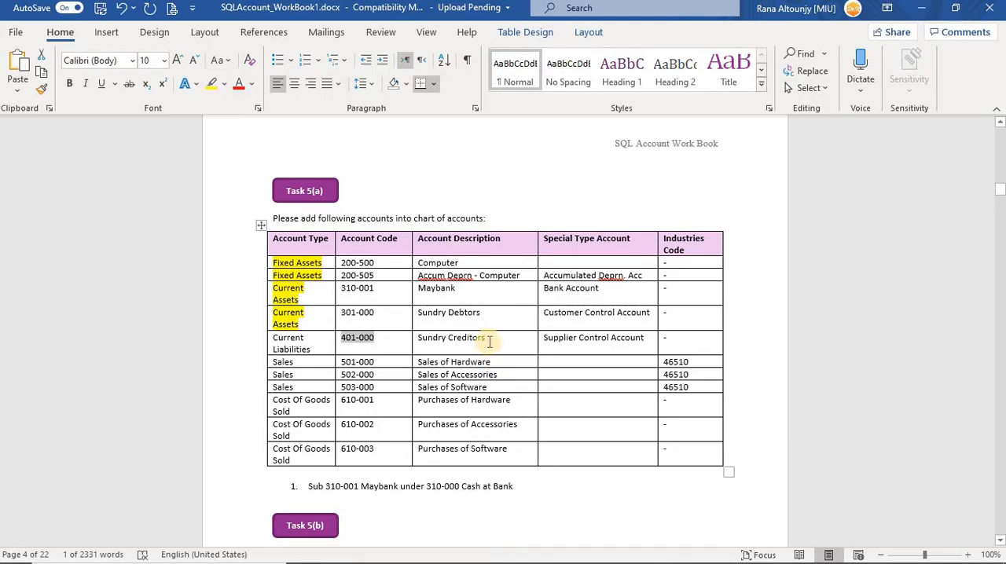
triple_click(425, 337)
key(ctrl+c)
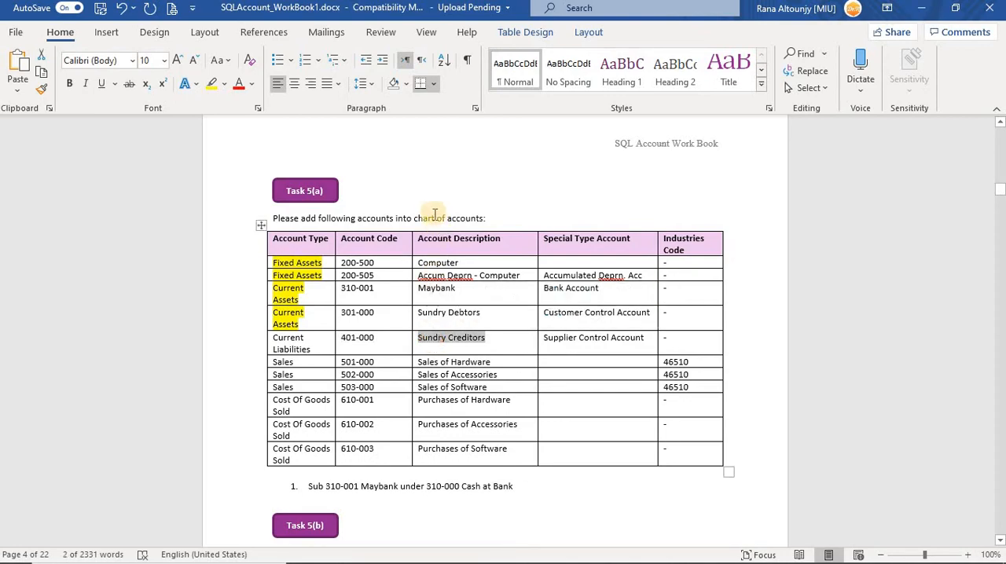
key(alt+Tab)
key(ctrl+v)
Set the Sundry Creditors account's special type to Supplier Control Account and save the account.
click(376, 281)
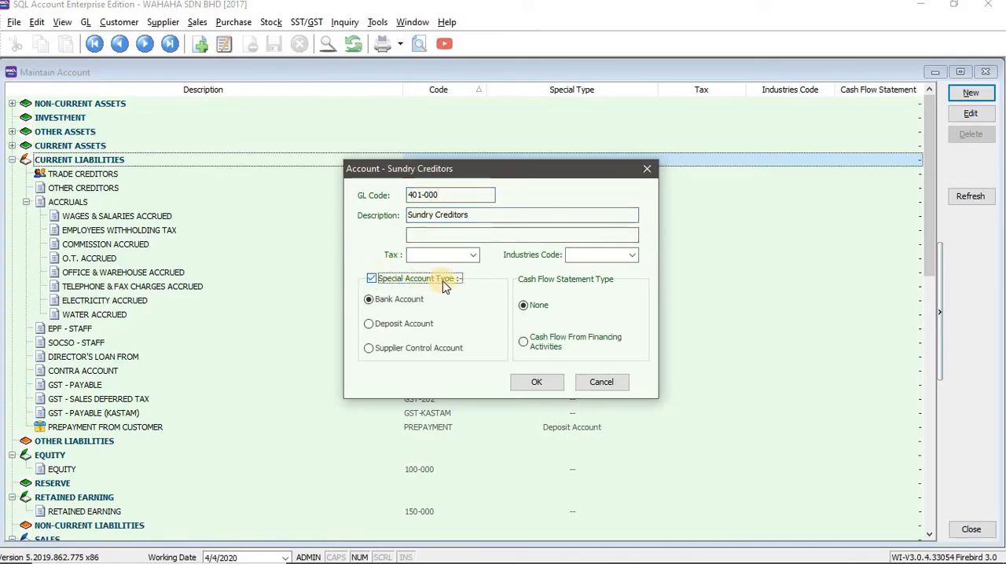
click(368, 349)
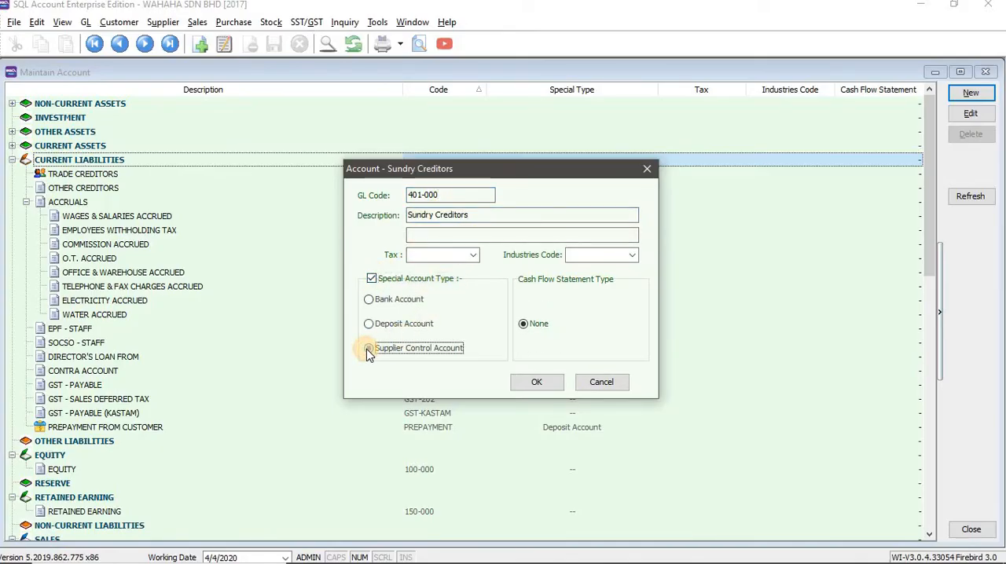
key(Return)
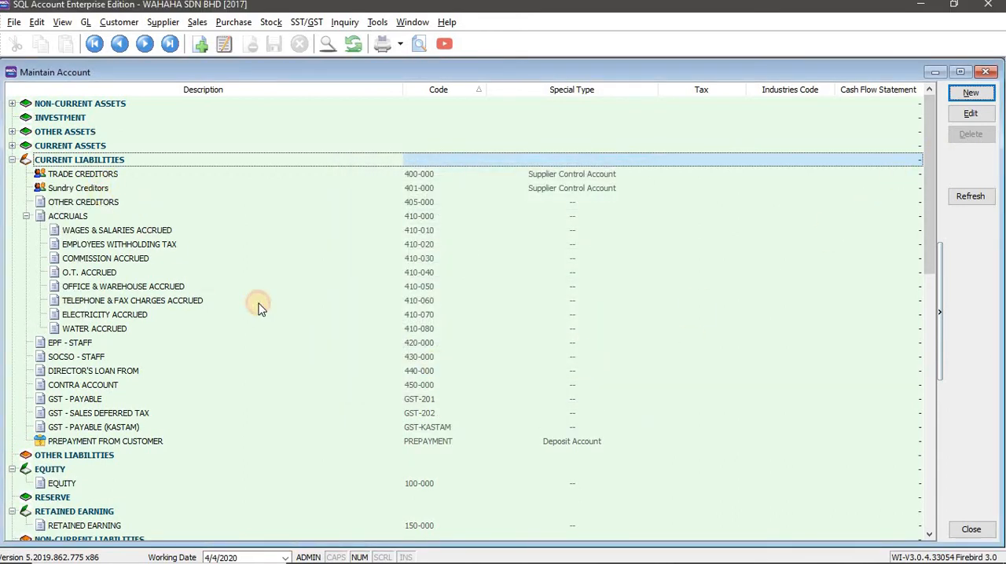
Highlight the Current Liabilities account type in yellow in the Word workbook and place the cursor in the first Sales row.
key(alt+Tab)
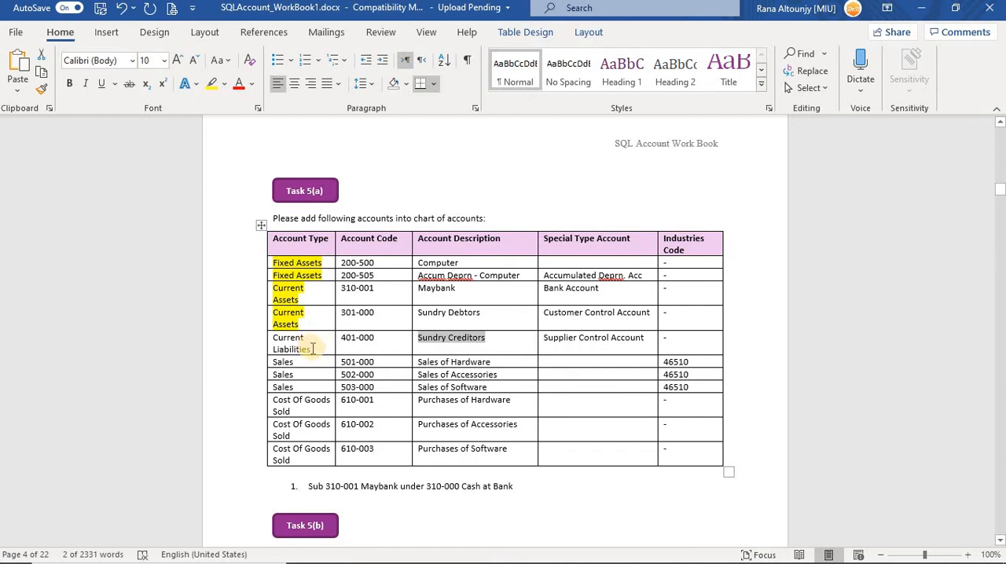
click(266, 339)
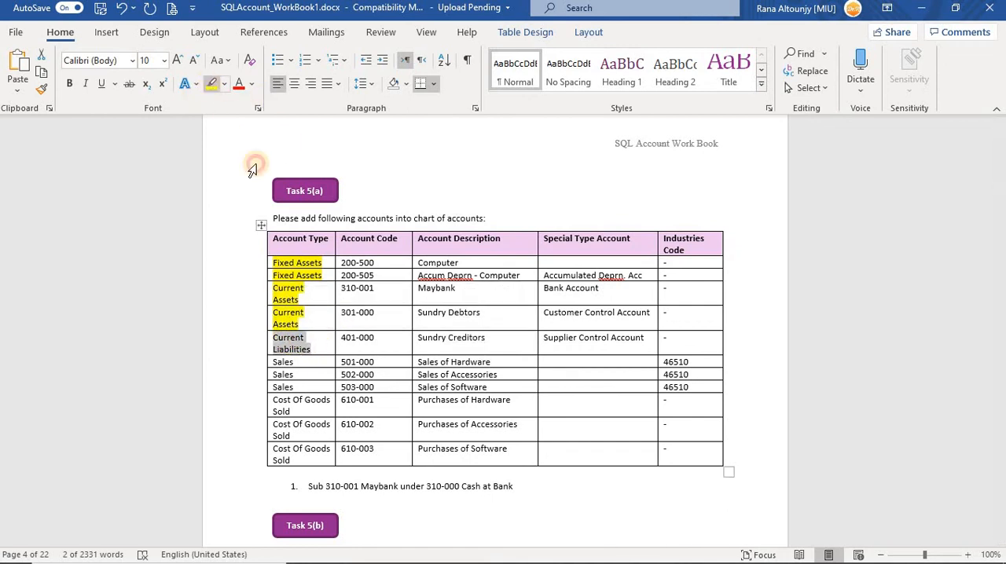
click(284, 363)
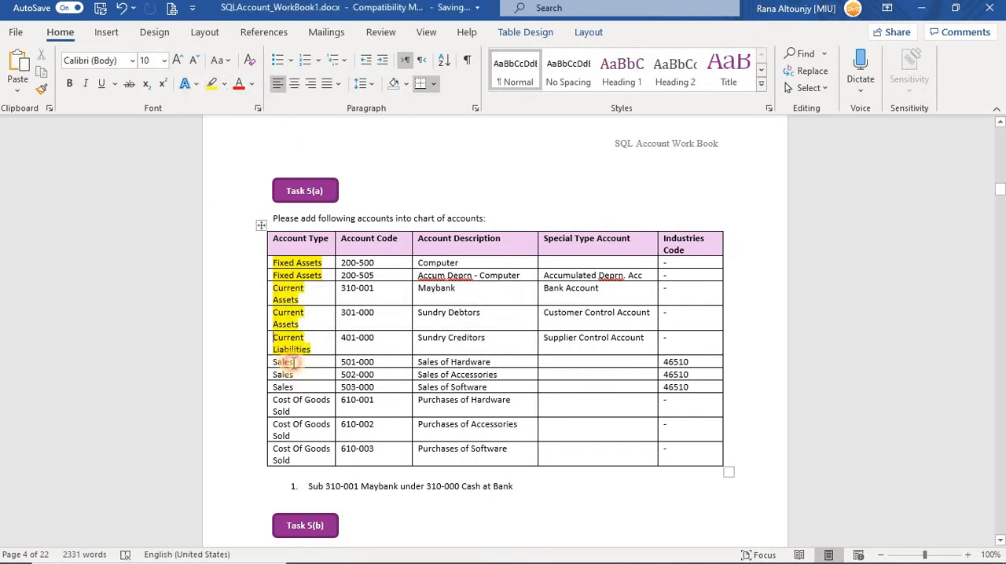
click(280, 363)
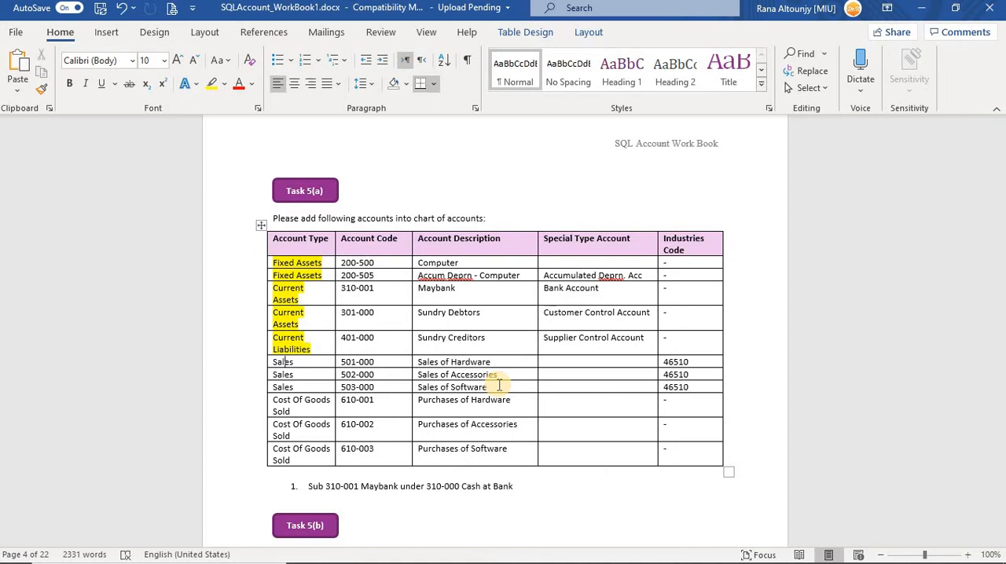
Switch to SQL Account, collapse the Current Liabilities, Equity and Retained Earning groups, and select the Sales category.
key(alt+Tab)
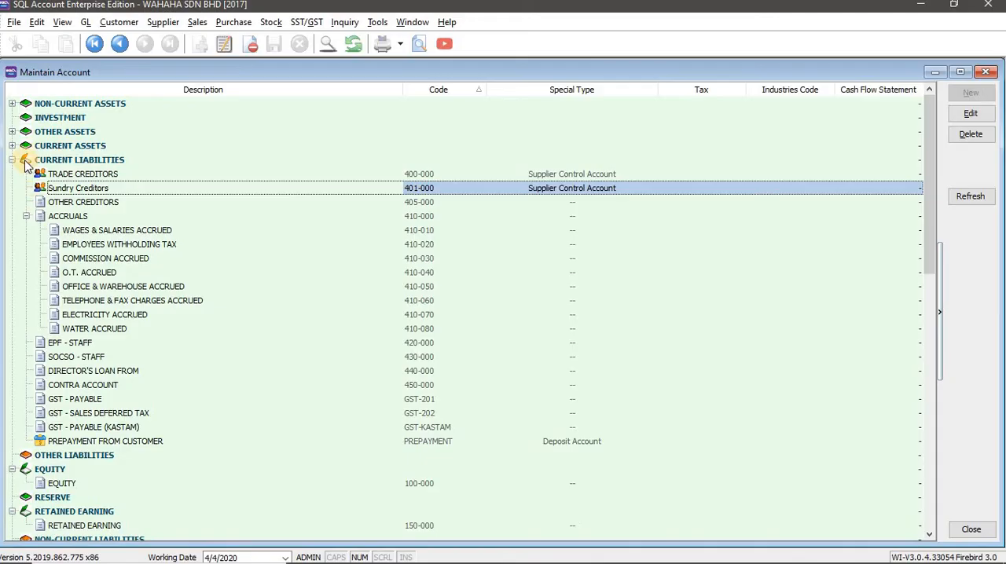
click(13, 160)
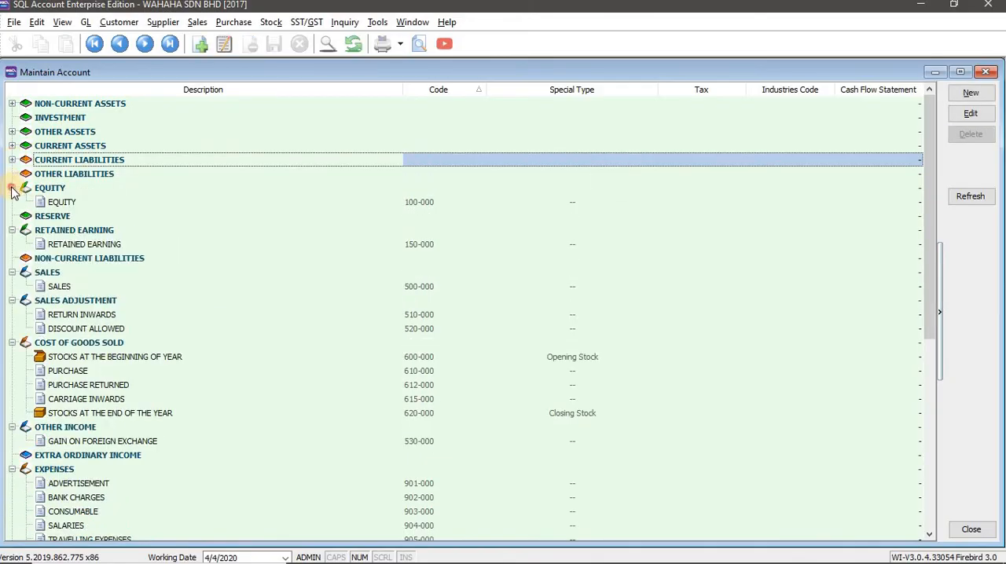
click(11, 189)
click(13, 217)
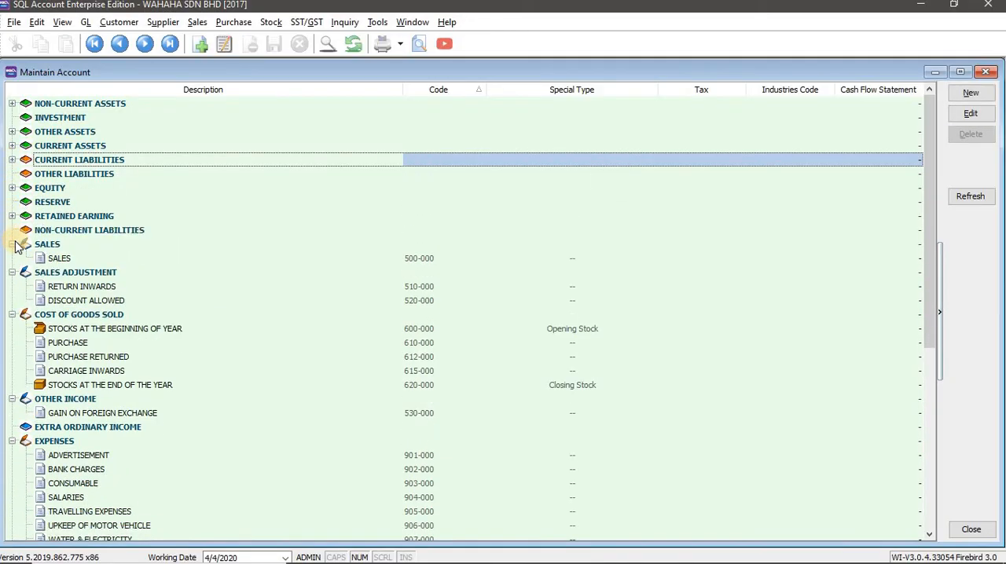
click(108, 244)
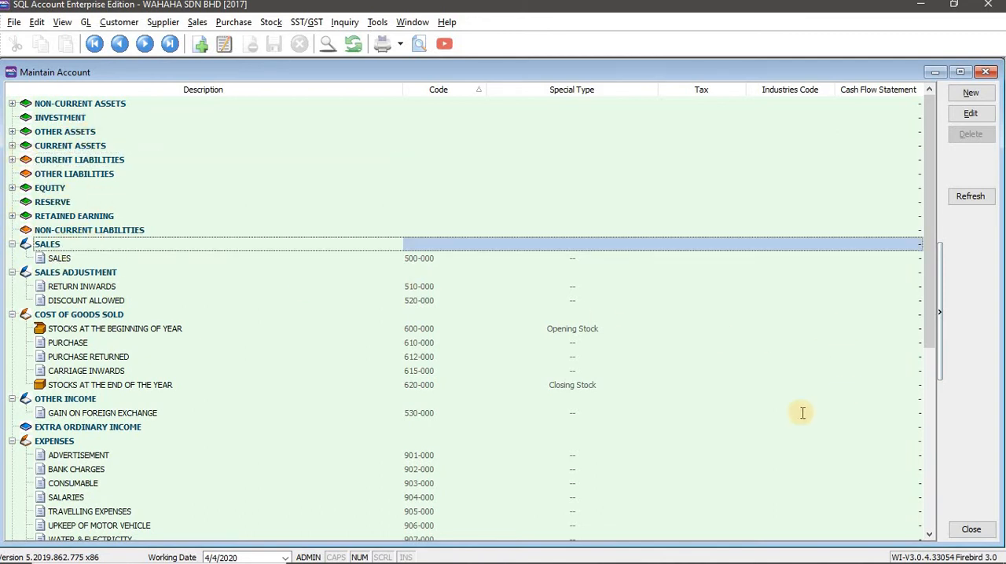
key(alt+Tab)
key(alt+Tab)
click(83, 256)
click(258, 246)
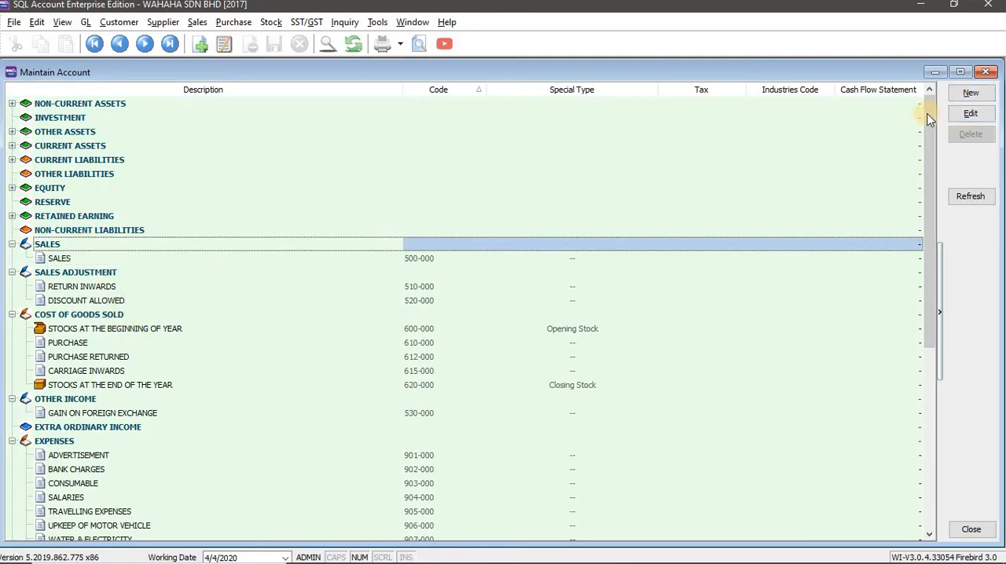
Start a new account under Sales in SQL Account and set its GL code to 501-000, copied from the Word workbook.
click(972, 96)
key(alt+Tab)
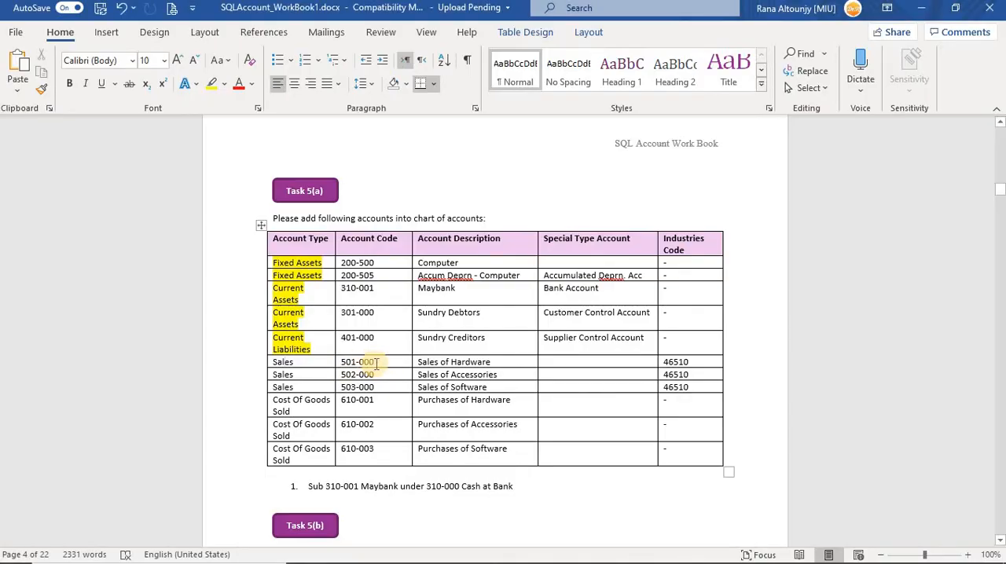
click(352, 361)
double_click(346, 362)
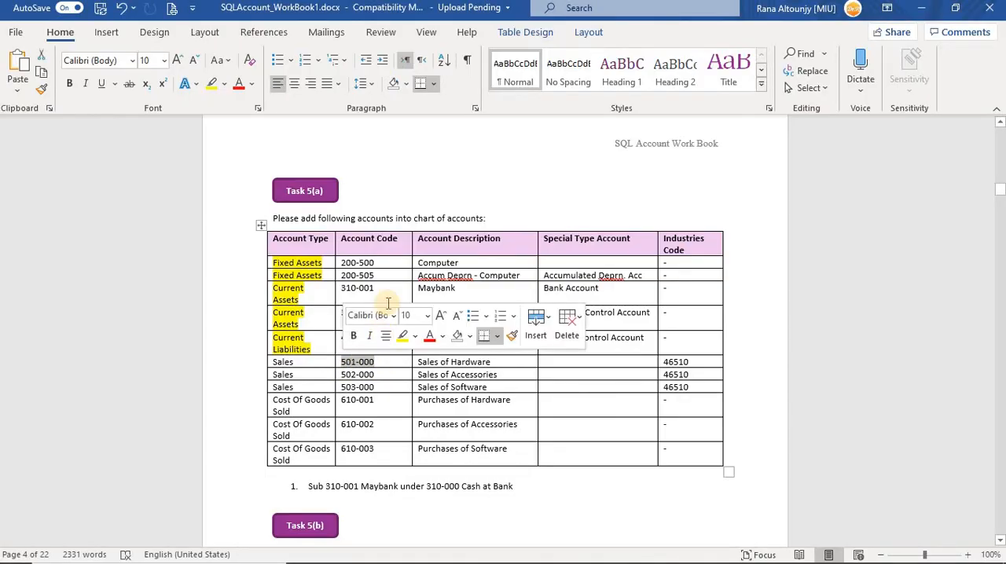
key(alt+Tab)
key(ctrl+v)
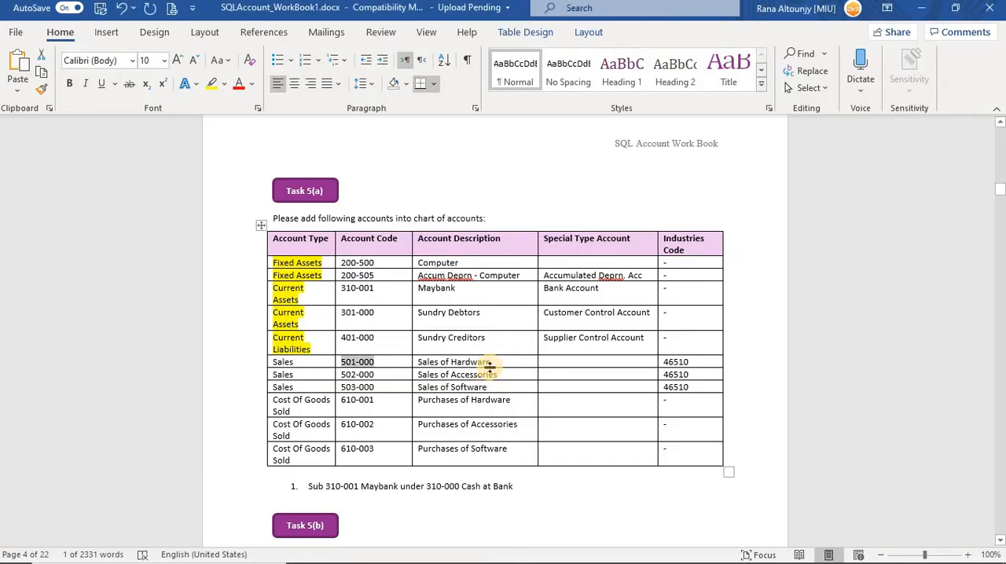
Copy the description Sales of Hardware from the Word workbook into the new 501-000 account's description in SQL Account.
key(alt+Tab)
triple_click(422, 361)
key(ctrl+c)
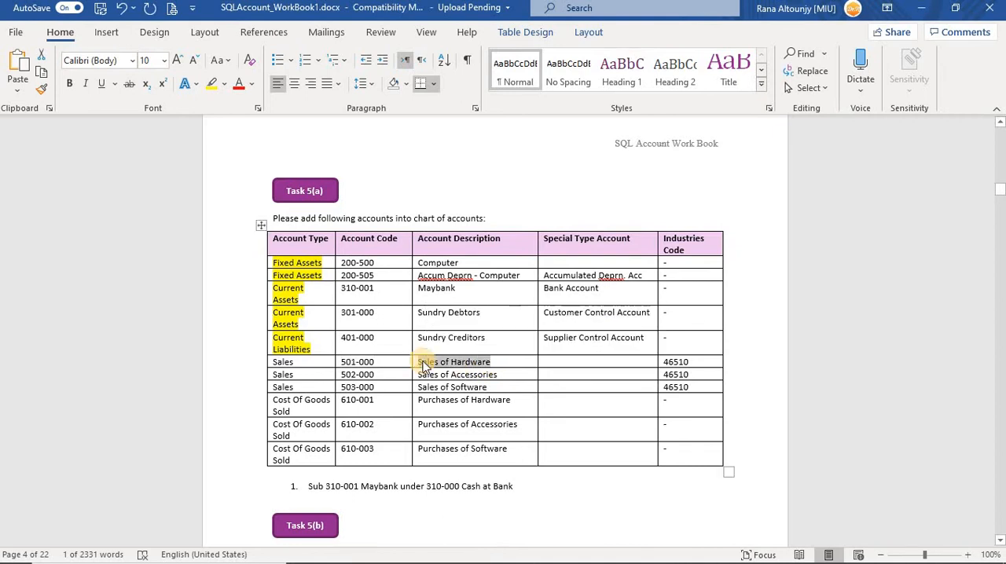
key(alt+Tab)
click(419, 218)
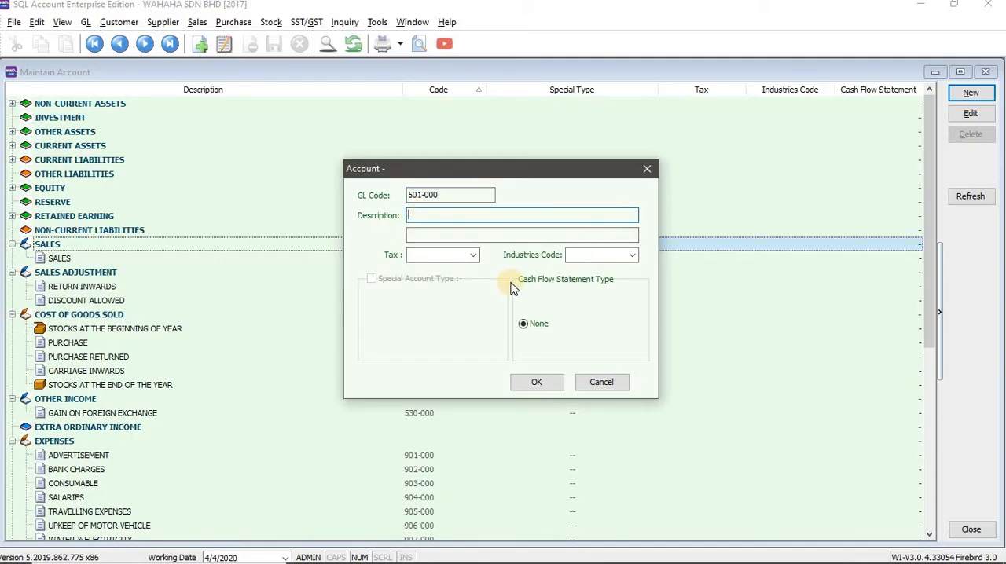
key(ctrl+v)
Copy industries code 46510 from the Word workbook into the Sales of Hardware account in SQL Account and save the account.
key(alt+Tab)
double_click(663, 362)
key(ctrl+c)
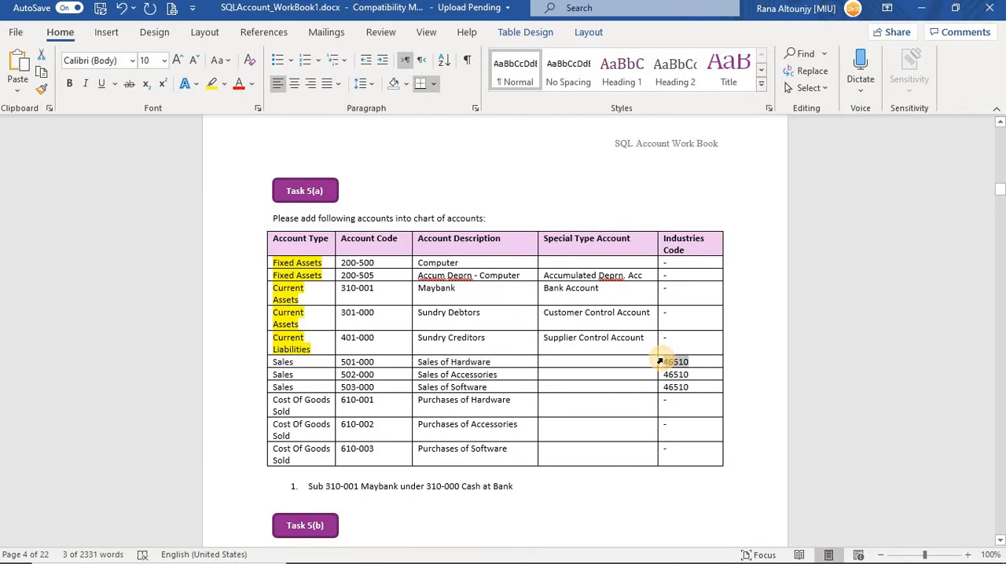
key(alt+Tab)
click(612, 251)
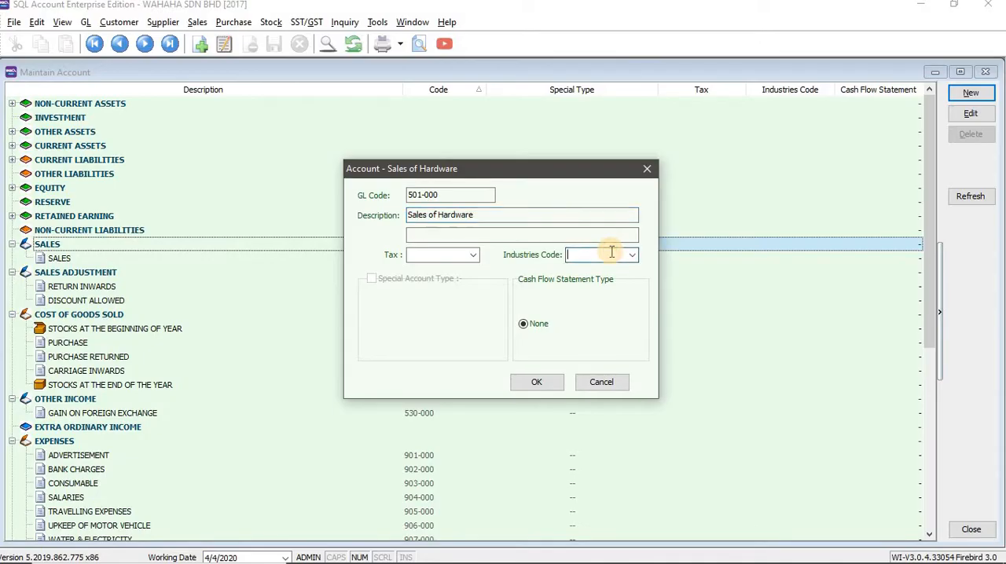
key(ctrl+v)
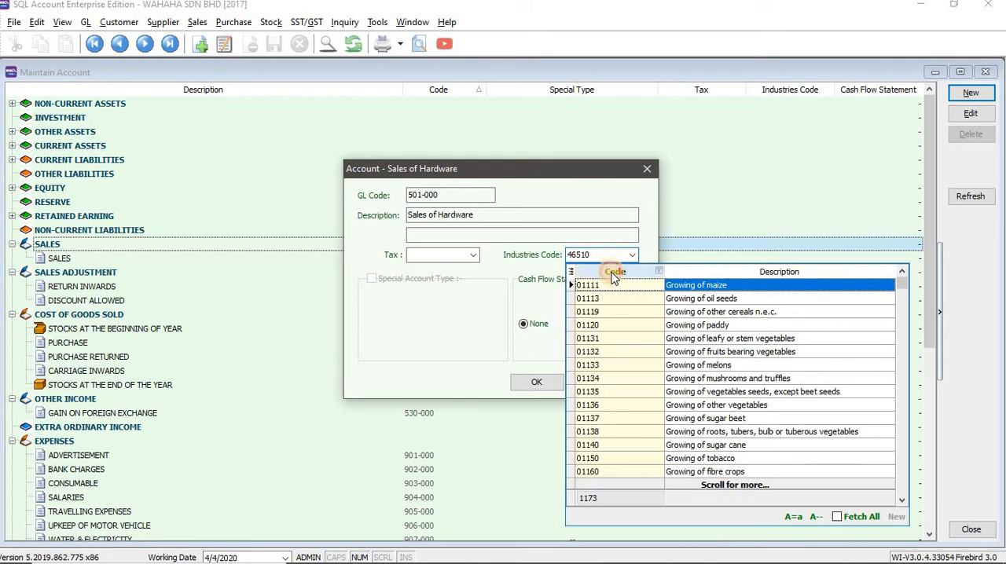
click(591, 254)
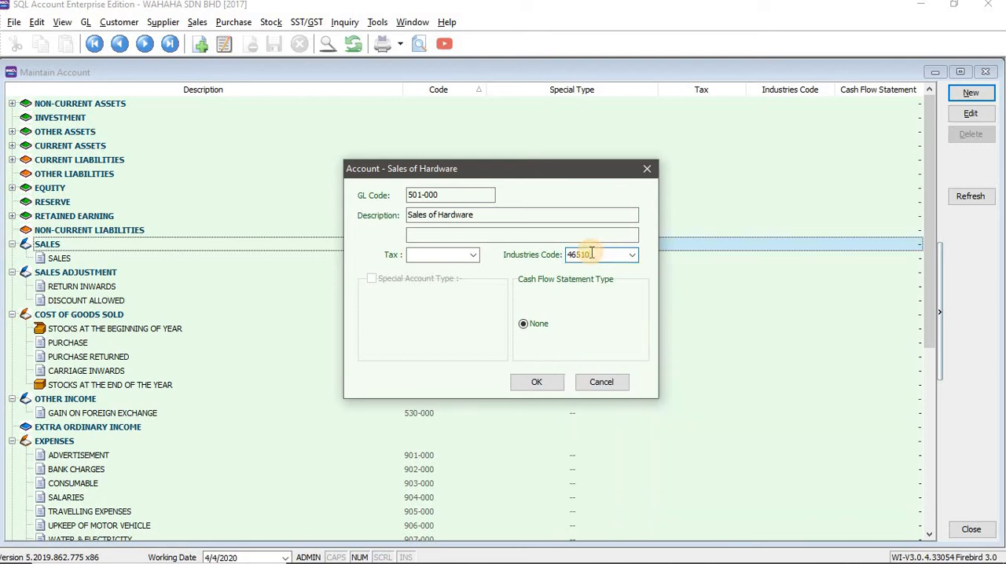
click(536, 382)
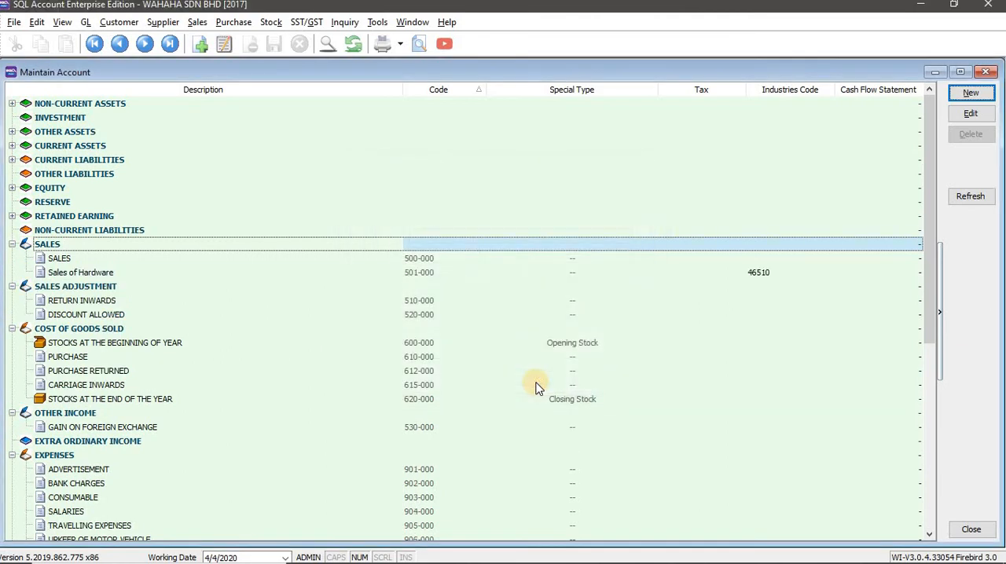
Start another account under Sales in SQL Account and set its GL code to 502-000, copied from the Word workbook.
key(alt+Tab)
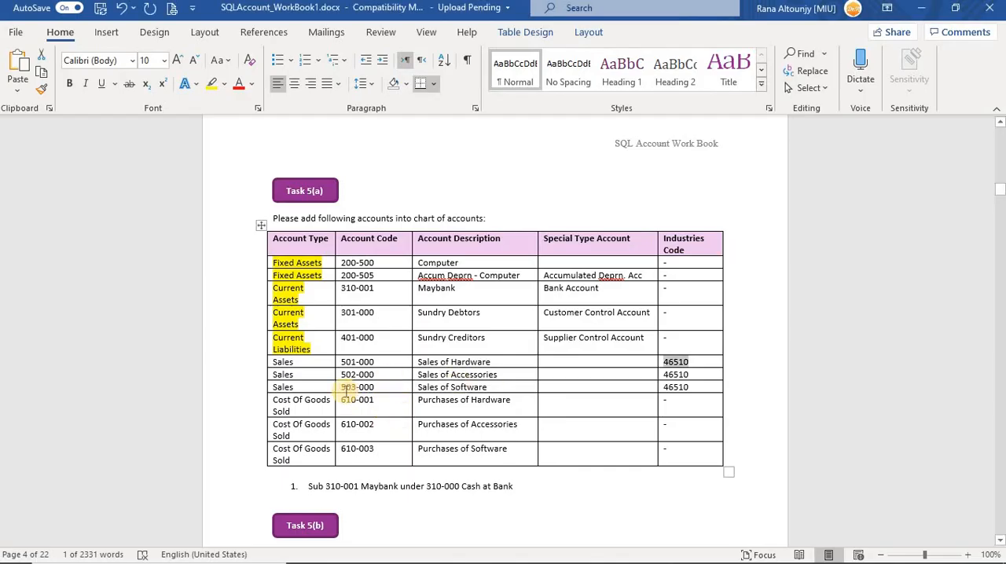
click(295, 376)
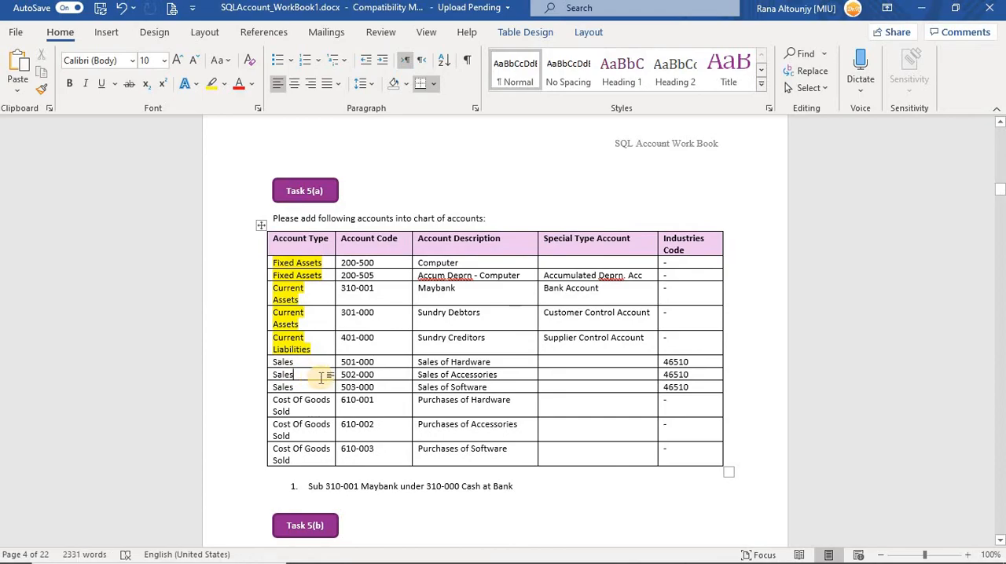
key(alt+Tab)
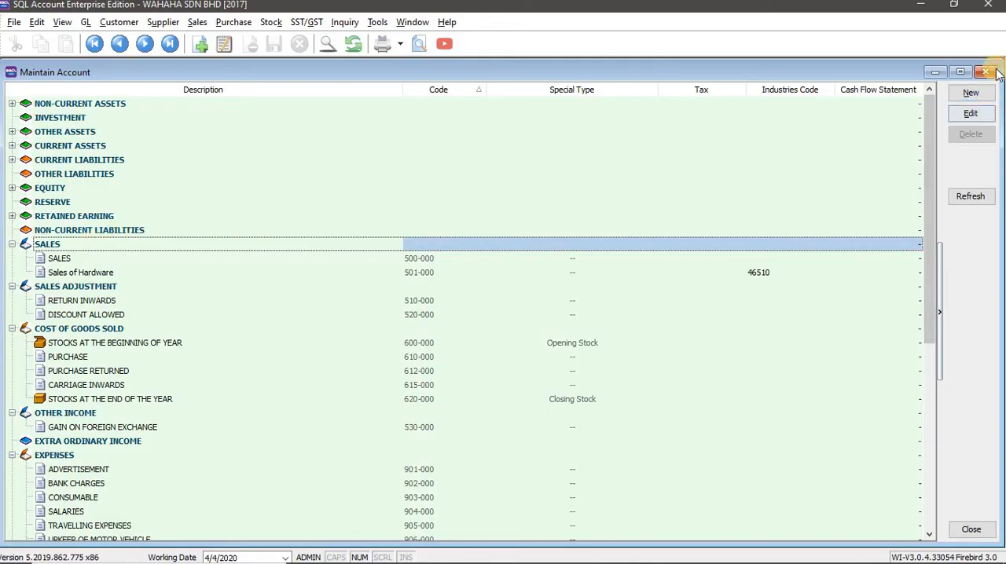
click(973, 93)
key(alt+Tab)
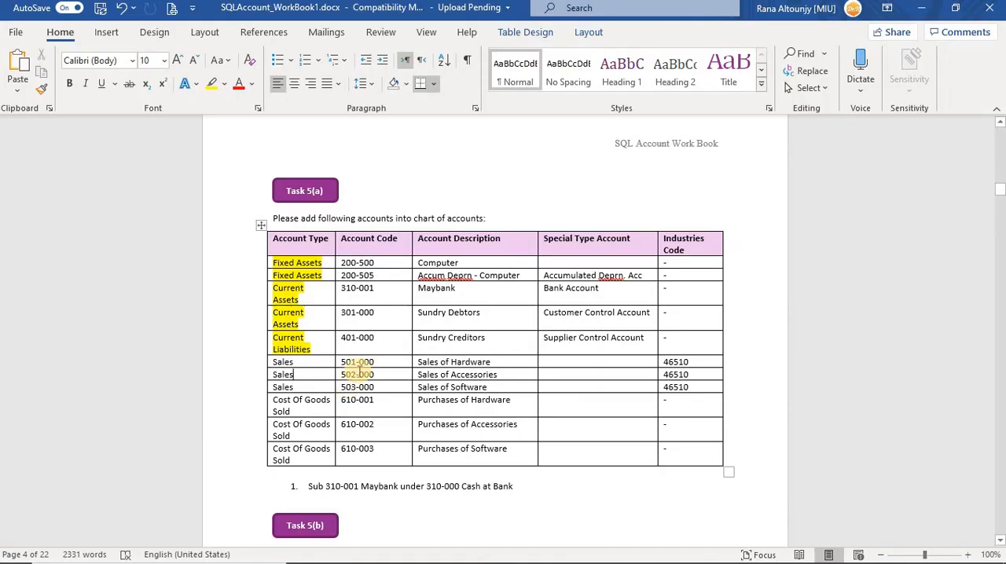
drag(378, 377, 338, 376)
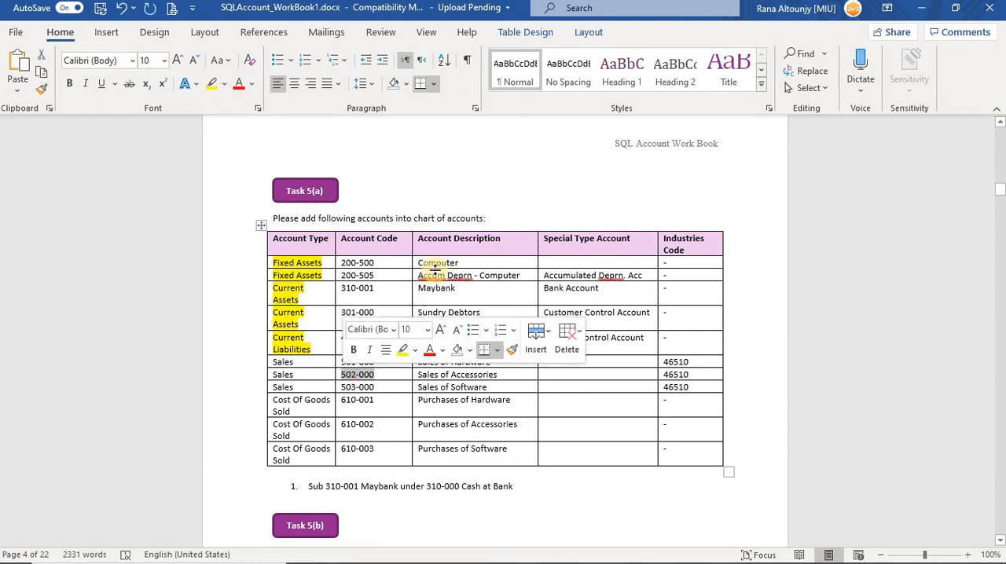
key(ctrl+c)
key(alt+Tab)
key(ctrl+v)
Copy the description Sales of Accessories from the Word workbook into the new 502-000 account's description in SQL Account.
key(alt+Tab)
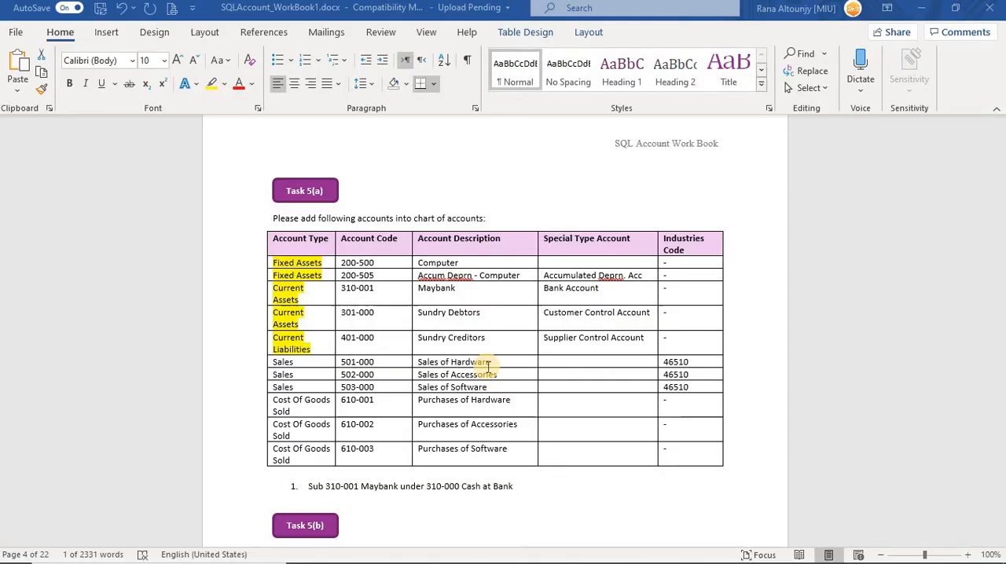
drag(497, 375, 417, 376)
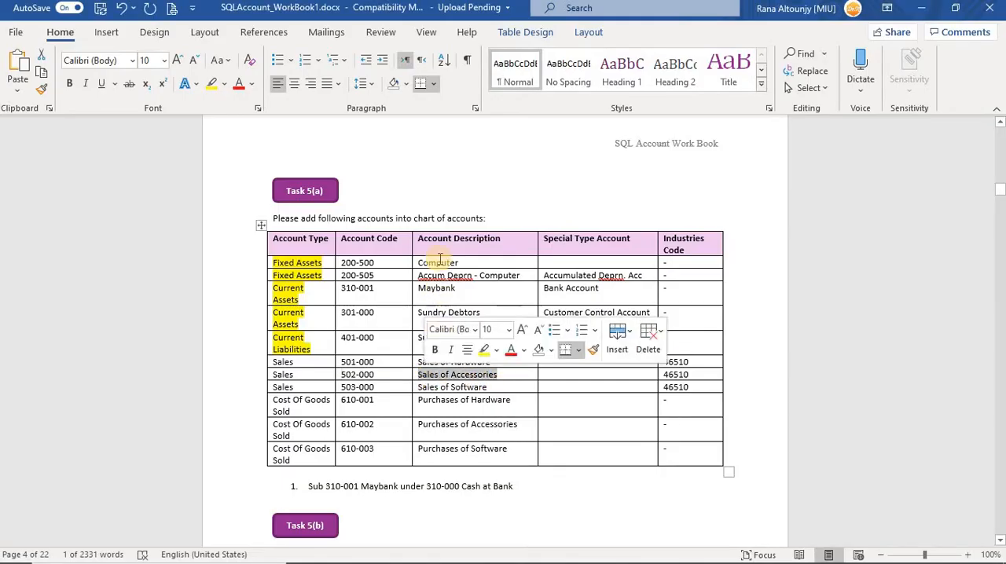
key(alt+Tab)
key(ctrl+v)
Copy industries code 46510 from the Word workbook into the Sales of Accessories account in SQL Account and save the account.
key(alt+Tab)
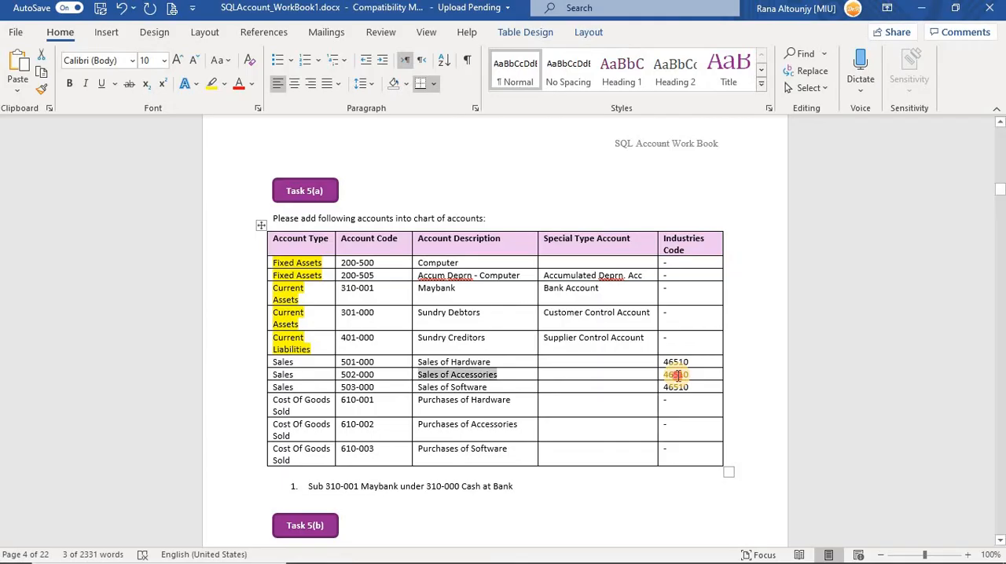
double_click(676, 376)
key(ctrl+c)
key(alt+Tab)
key(ctrl+v)
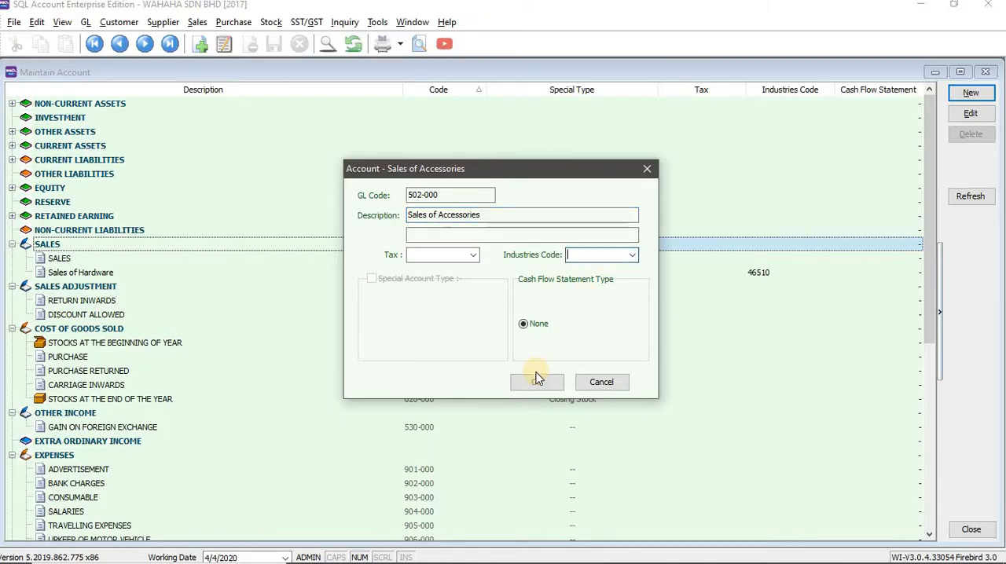
click(529, 385)
click(529, 385)
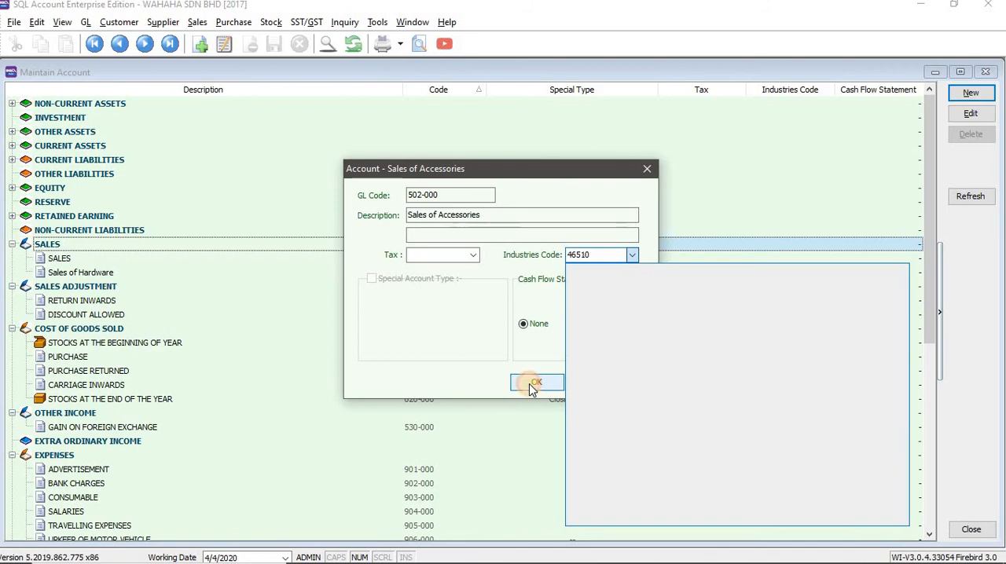
Start a third new account under Sales in SQL Account and set its GL code to 503-000, copied from the Word workbook.
key(alt+Tab)
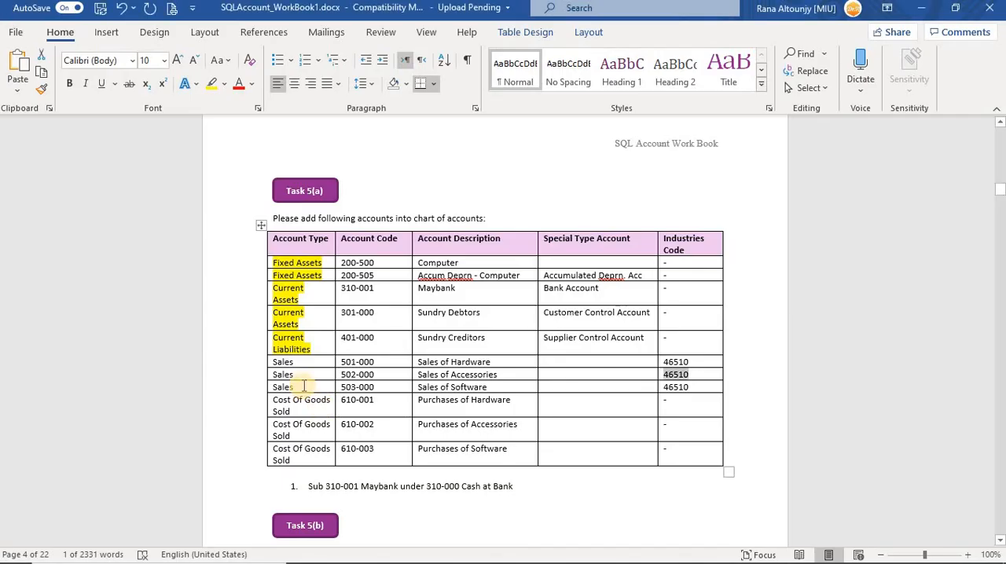
key(alt+Tab)
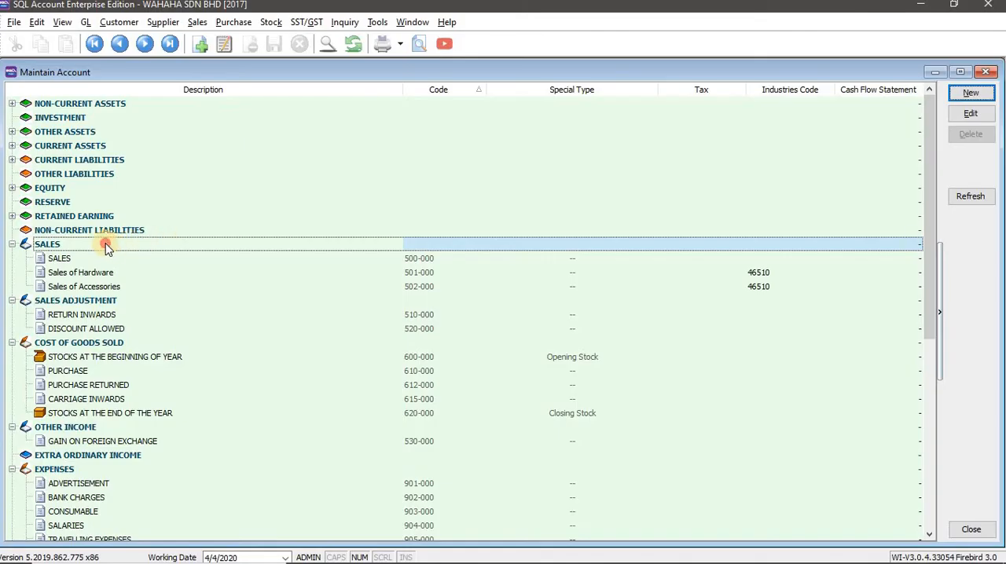
click(135, 243)
click(971, 93)
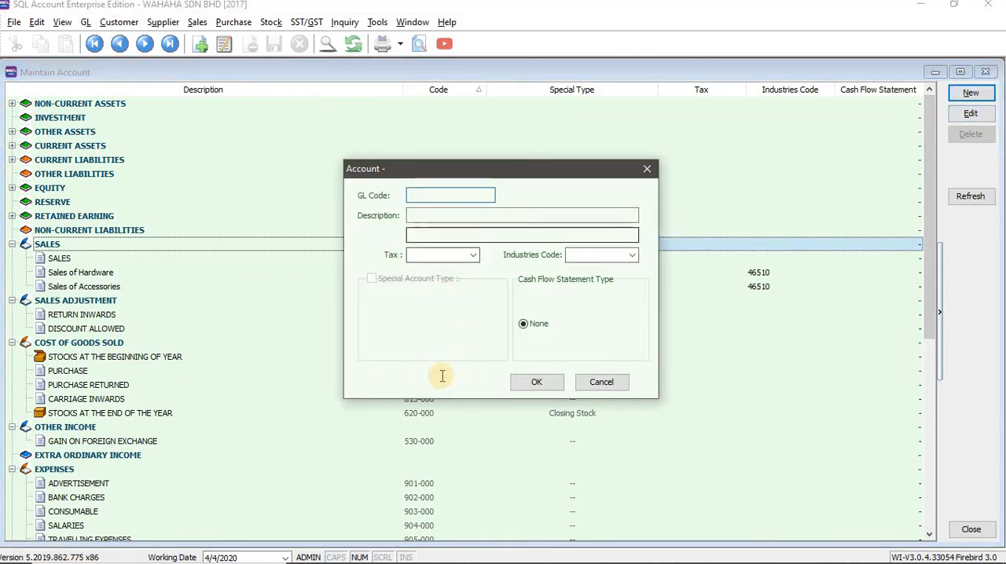
key(alt+Tab)
drag(376, 386, 338, 387)
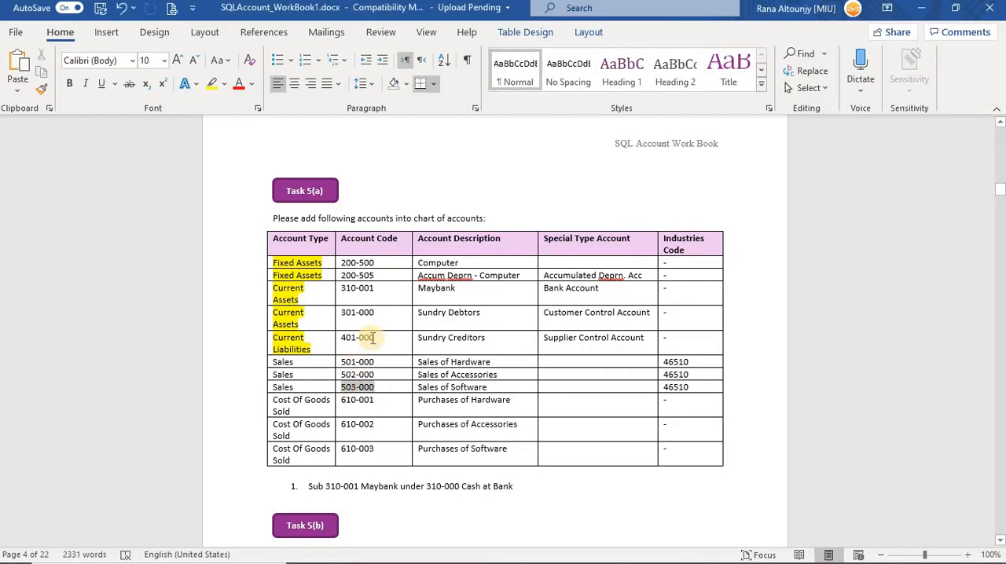
key(alt+Tab)
key(alt+Tab)
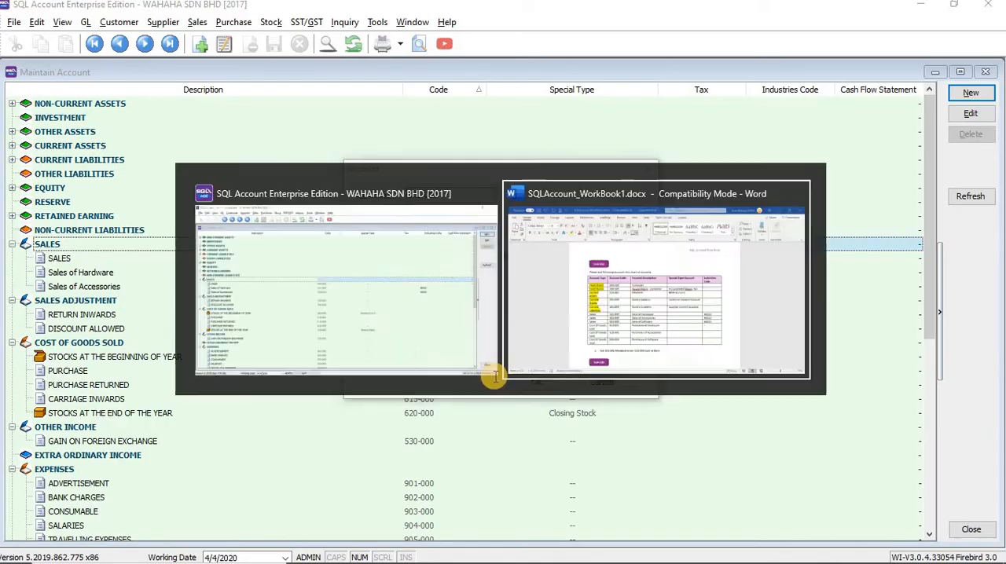
Copy Sales of Software from the Word workbook into the first description line of the new 503-000 account in SQL Account.
triple_click(424, 385)
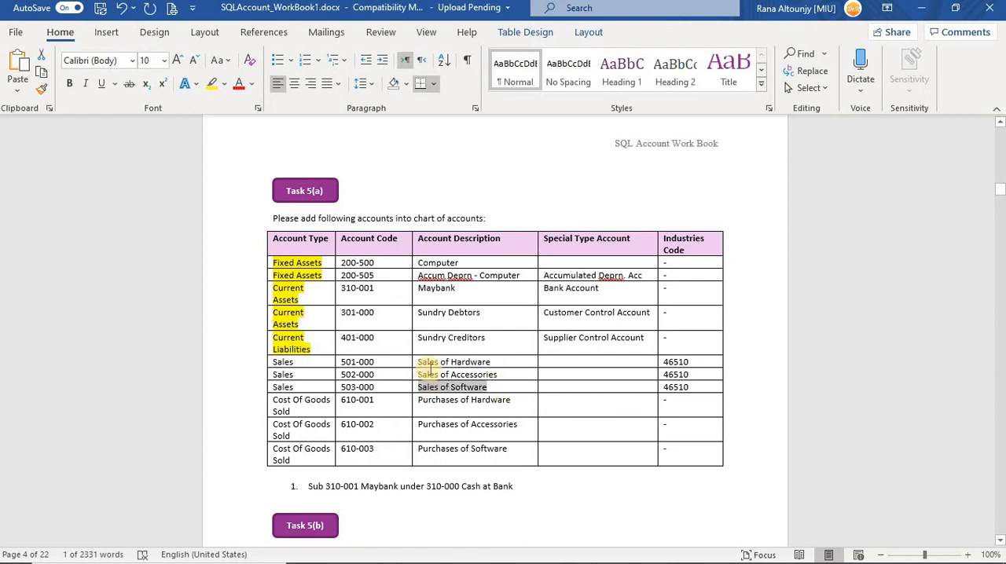
key(alt+Tab)
click(453, 236)
drag(473, 238, 401, 237)
key(ctrl+x)
click(491, 214)
key(ctrl+v)
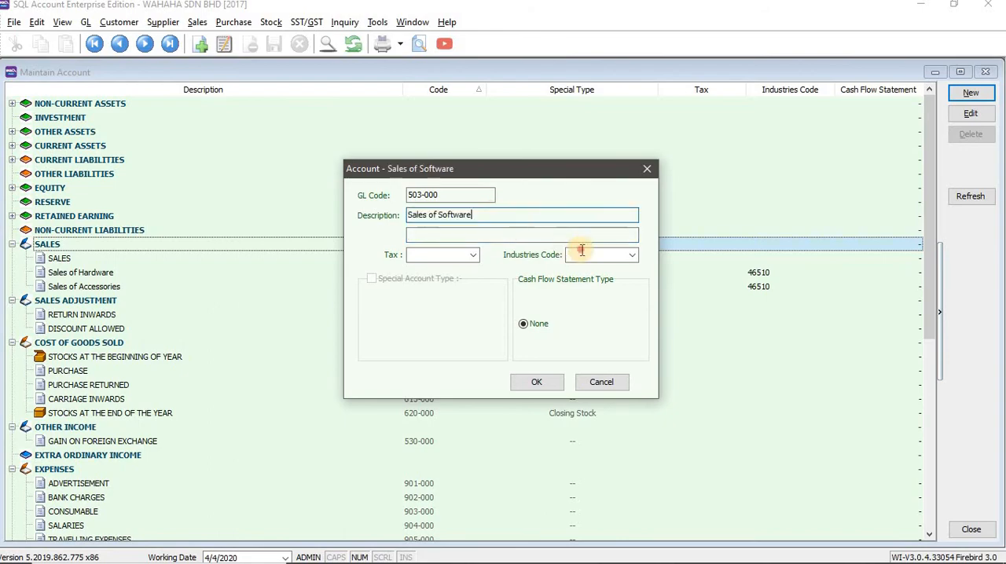
Copy industries code 46510 from the Word workbook into the Sales of Software account in SQL Account.
key(alt+Tab)
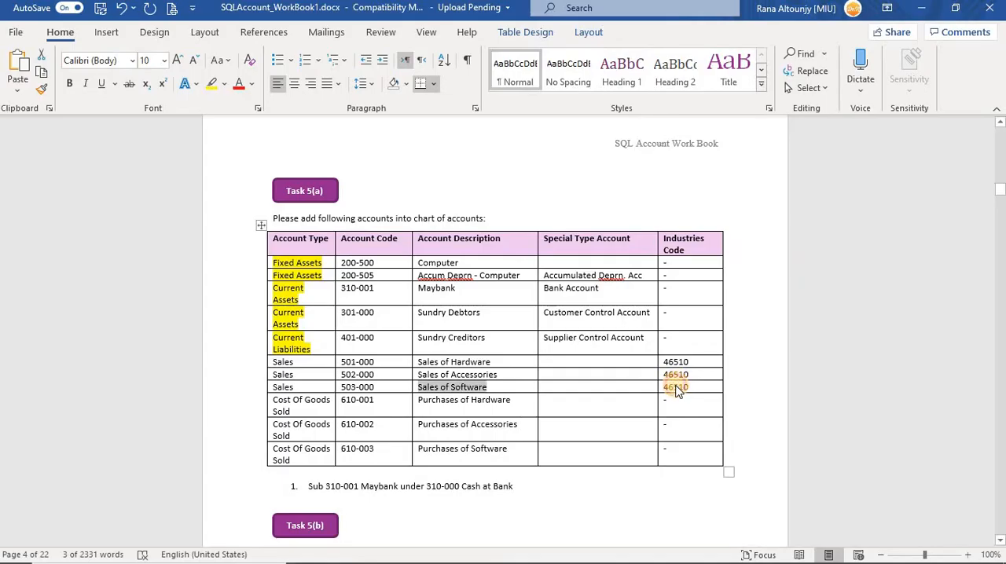
double_click(676, 387)
key(ctrl+c)
key(alt+Tab)
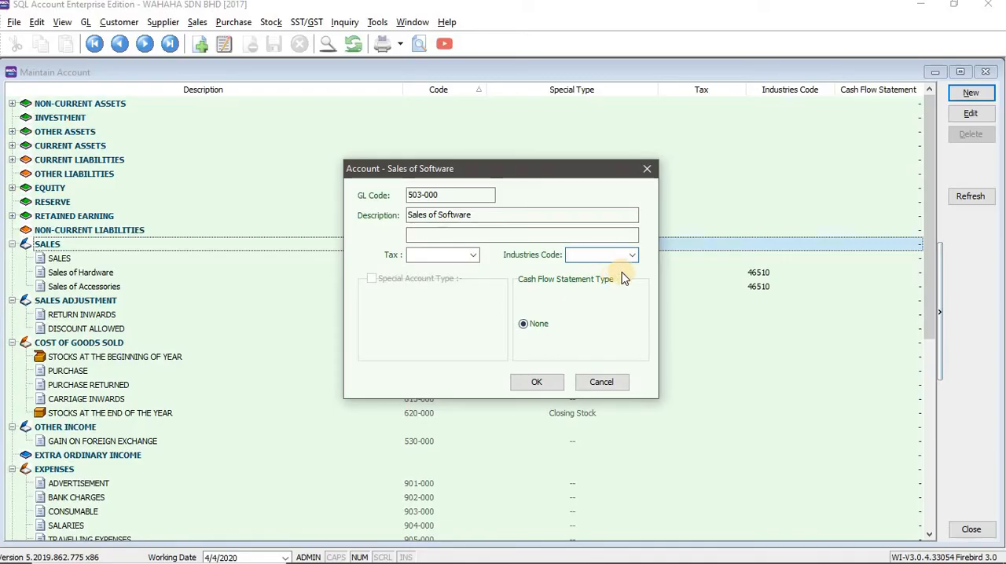
key(ctrl+v)
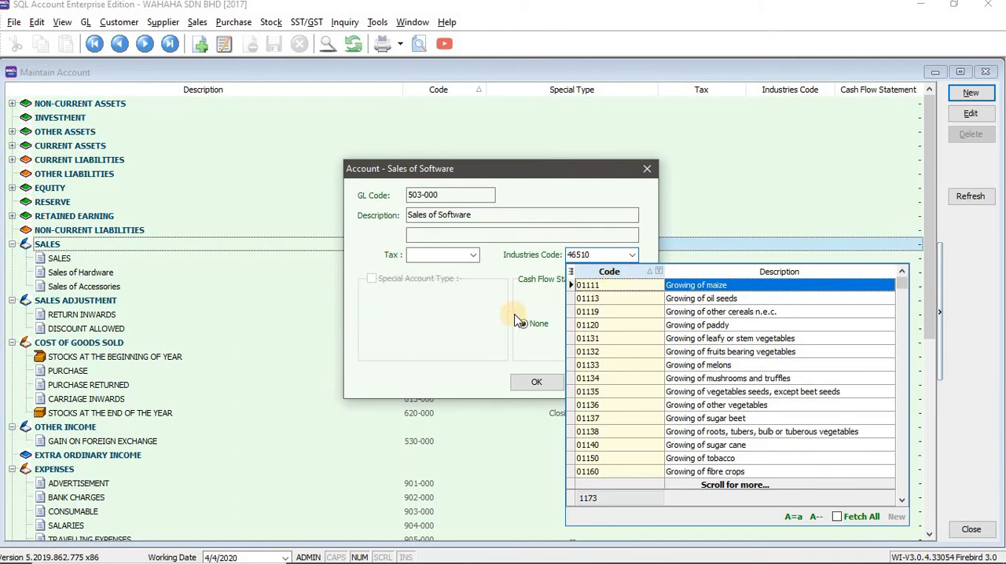
Save the Sales of Software account in SQL Account, and highlight the three Sales entries in the Word workbook's Account Type column yellow.
click(527, 385)
click(527, 385)
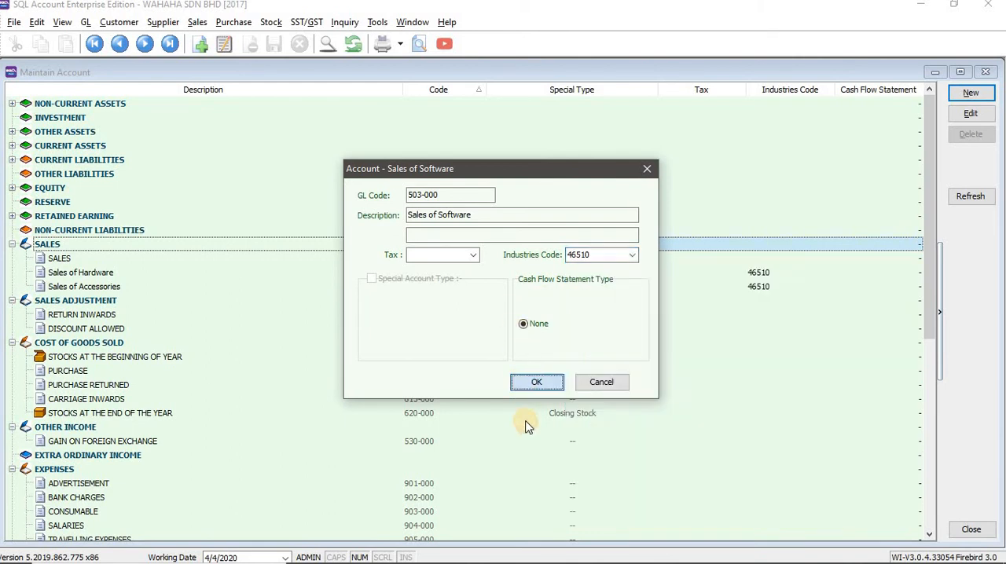
key(alt+Tab)
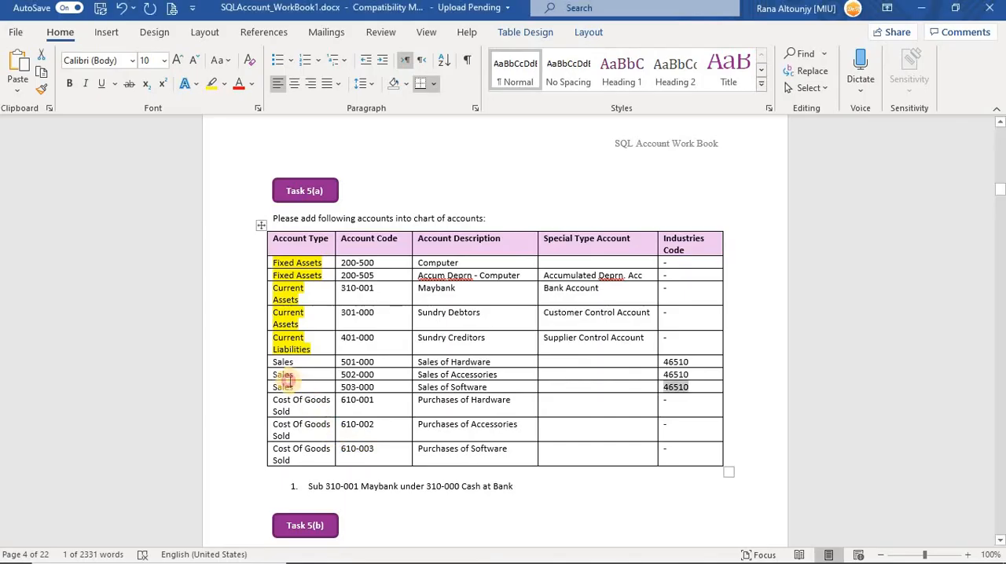
drag(283, 386, 280, 361)
click(211, 83)
click(275, 387)
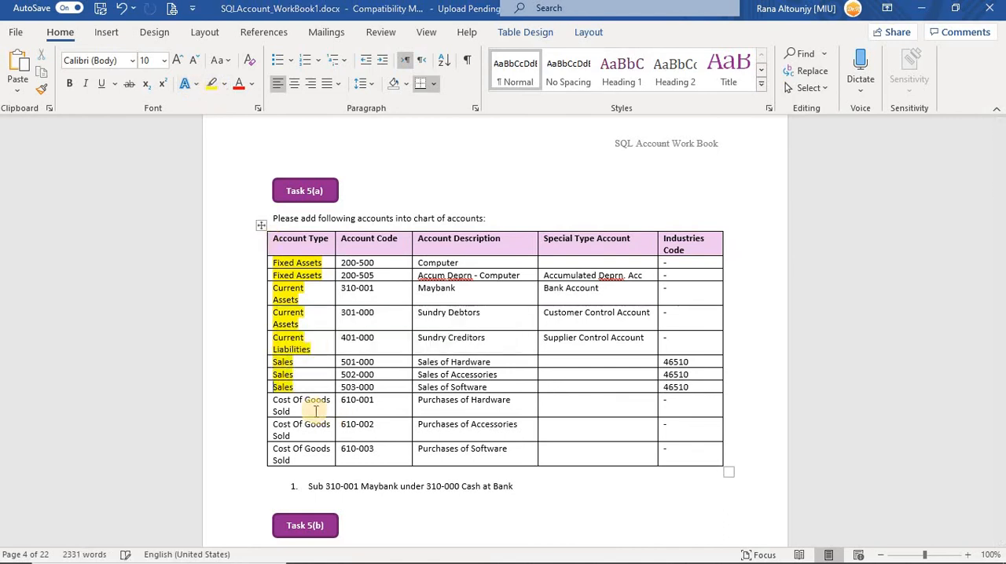
click(315, 411)
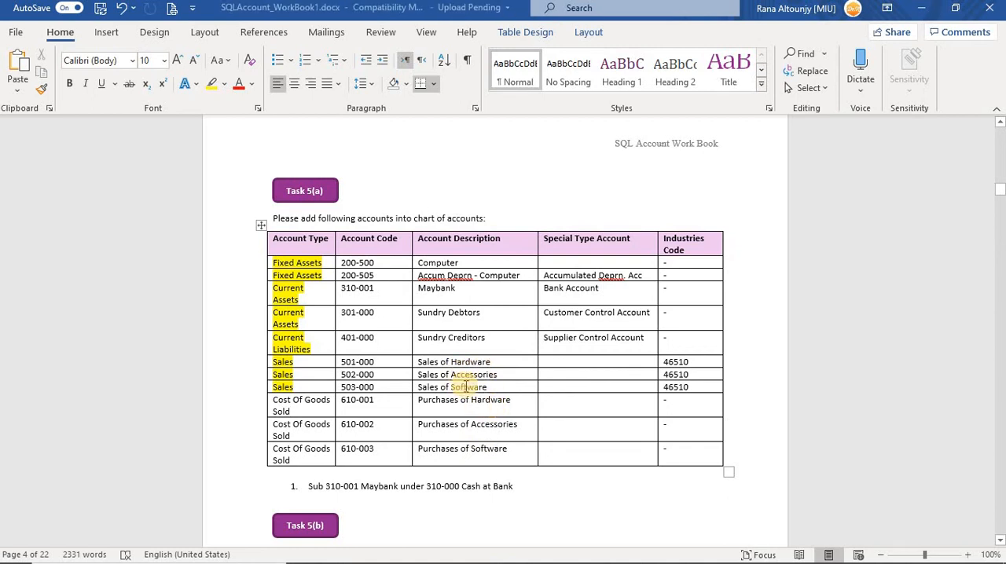
Collapse Sales and Sales Adjustment in SQL Account and start a new Cost of Goods Sold account with GL code 610-001 from the Word workbook.
key(alt+Tab)
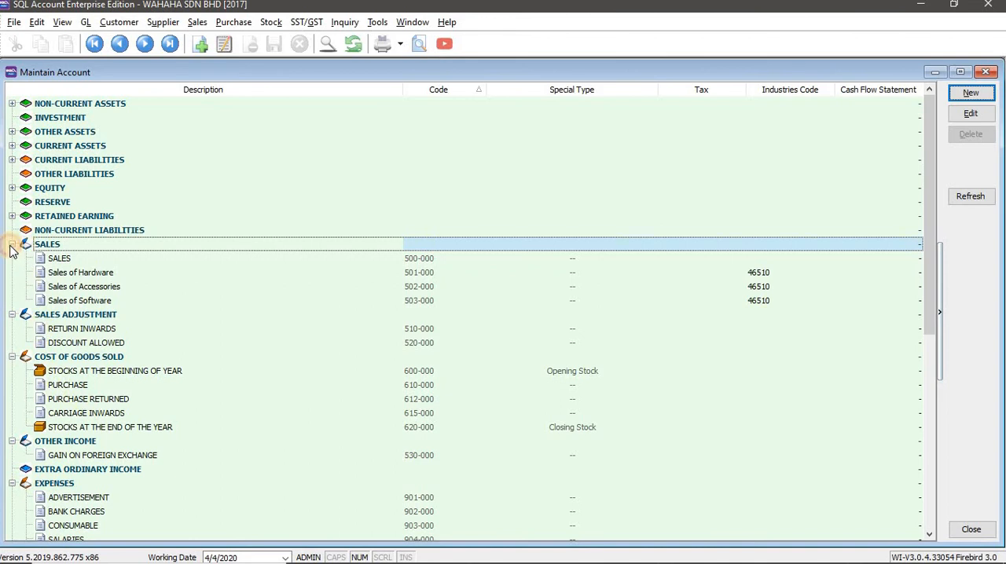
click(12, 245)
click(12, 258)
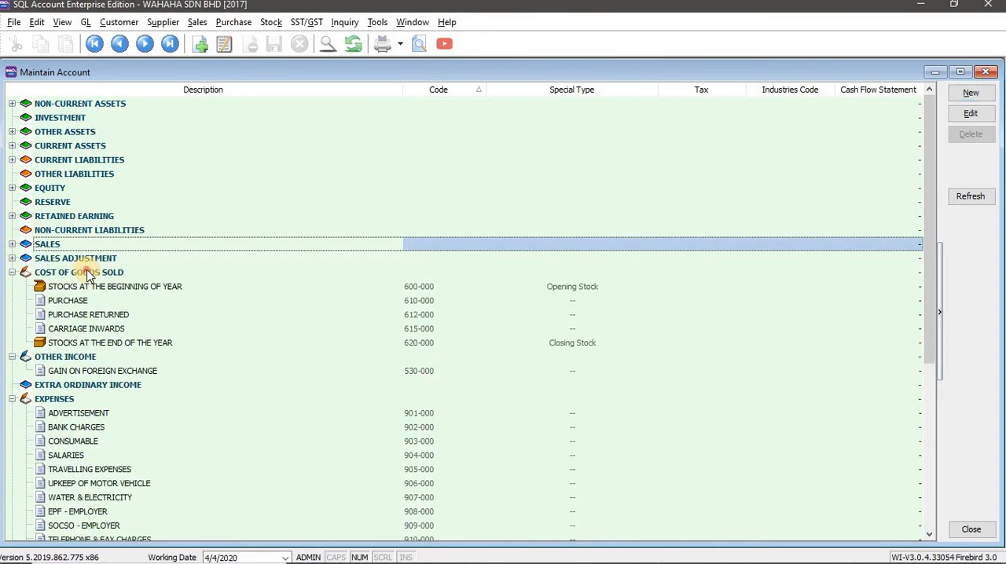
click(86, 272)
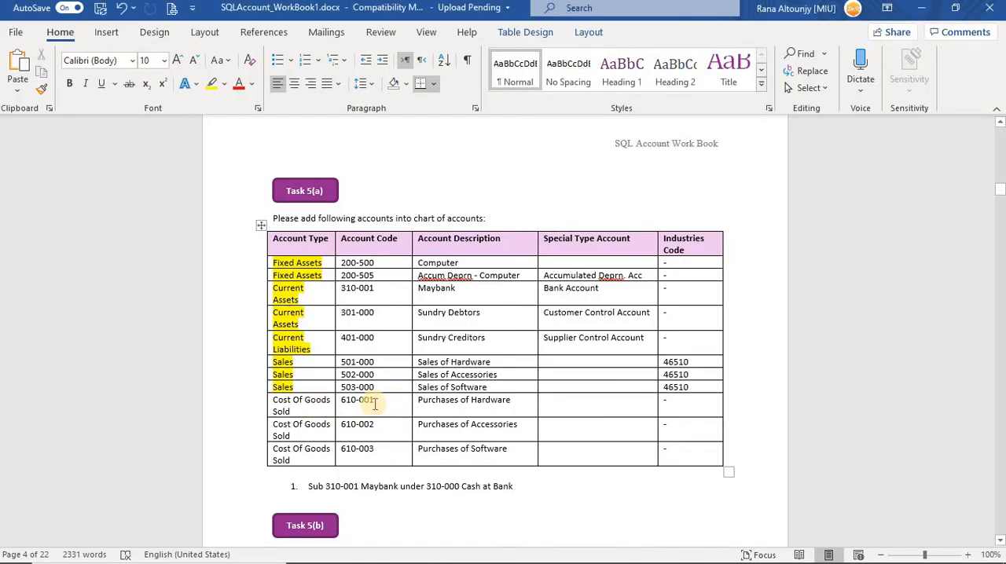
drag(341, 401, 376, 402)
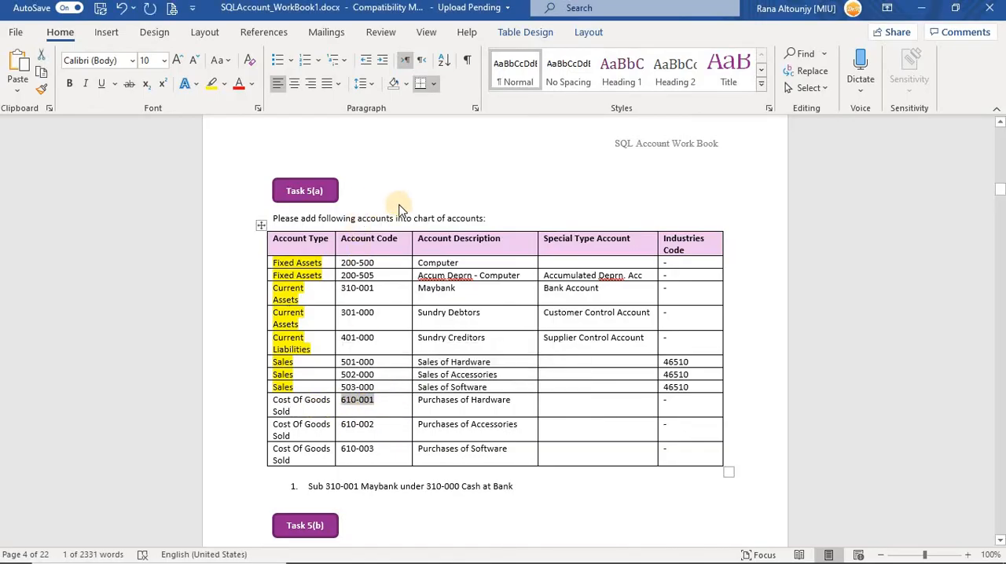
key(alt+Tab)
key(ctrl+v)
Copy Purchases of Hardware from the Word workbook into the 610-001 account's description in SQL Account and save the account.
key(alt+Tab)
drag(514, 401, 418, 401)
key(alt+Tab)
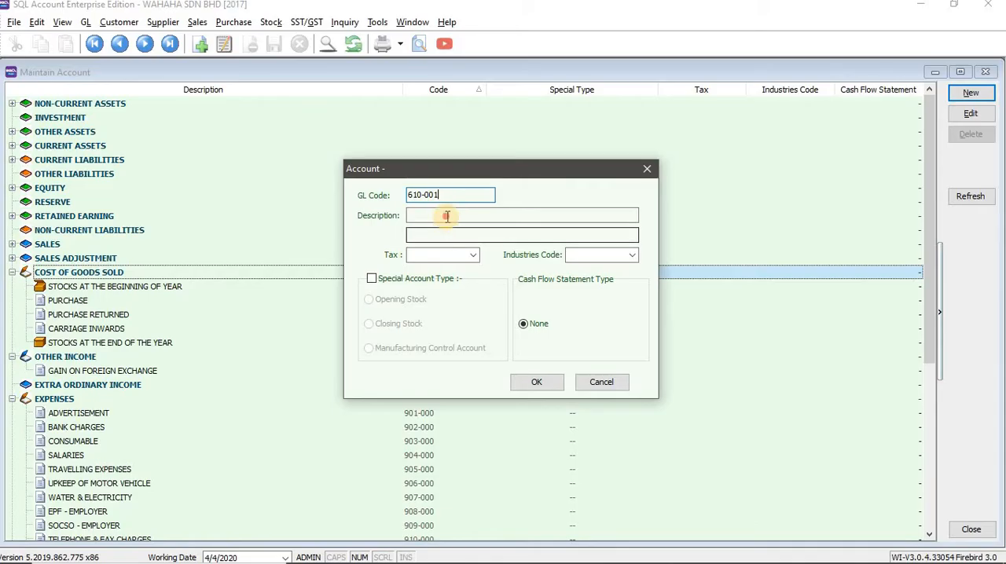
click(447, 216)
key(ctrl+v)
click(536, 384)
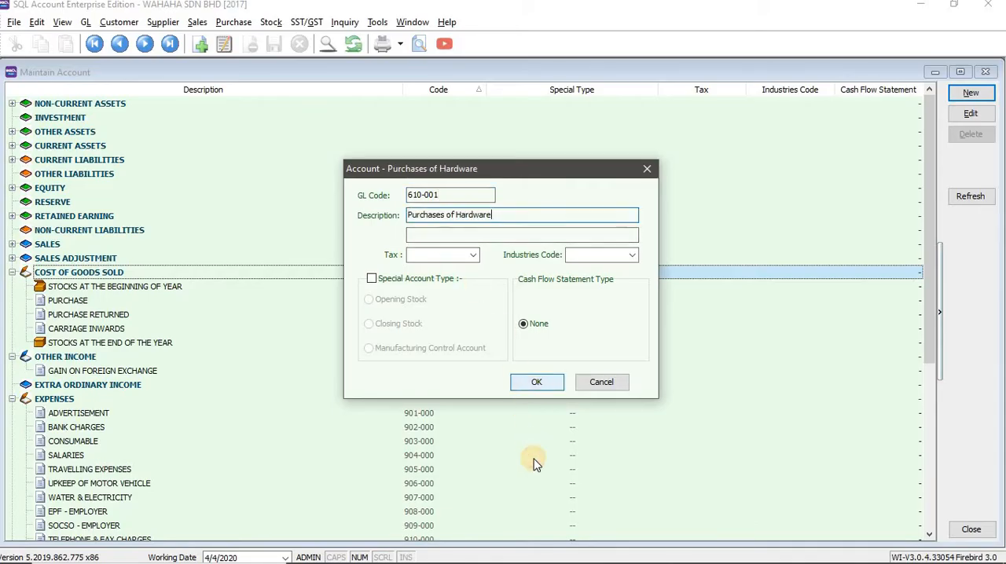
Start a second new account under Cost of Goods Sold in SQL Account with GL code 610-002, copied from the Word workbook.
key(alt+Tab)
key(alt+Tab)
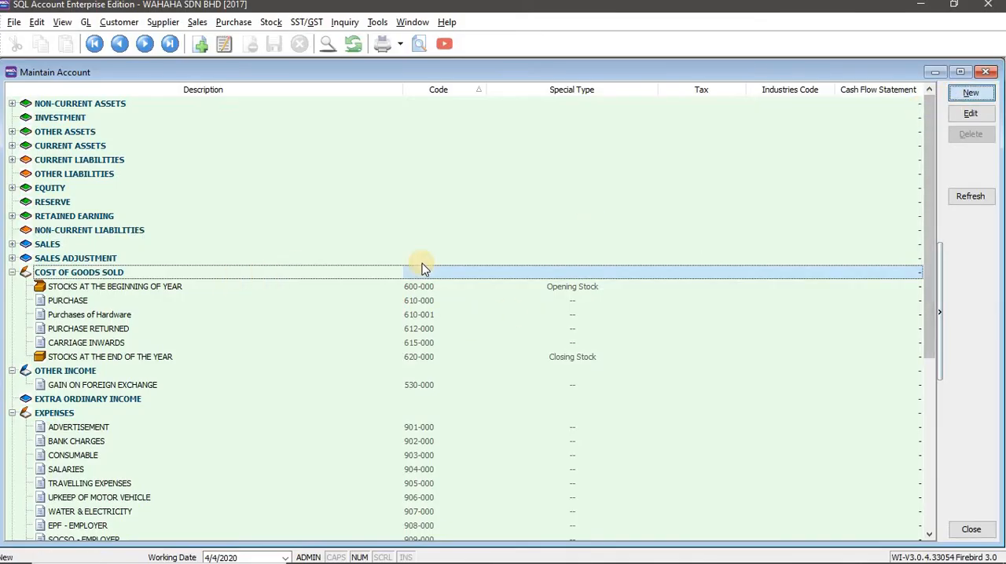
key(alt+Tab)
drag(367, 426, 338, 424)
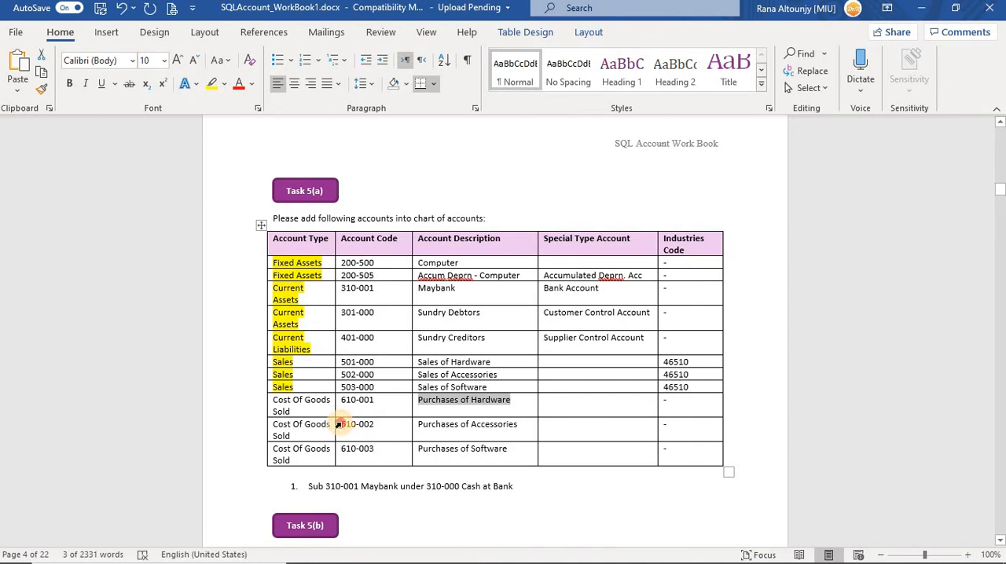
key(alt+Tab)
key(ctrl+v)
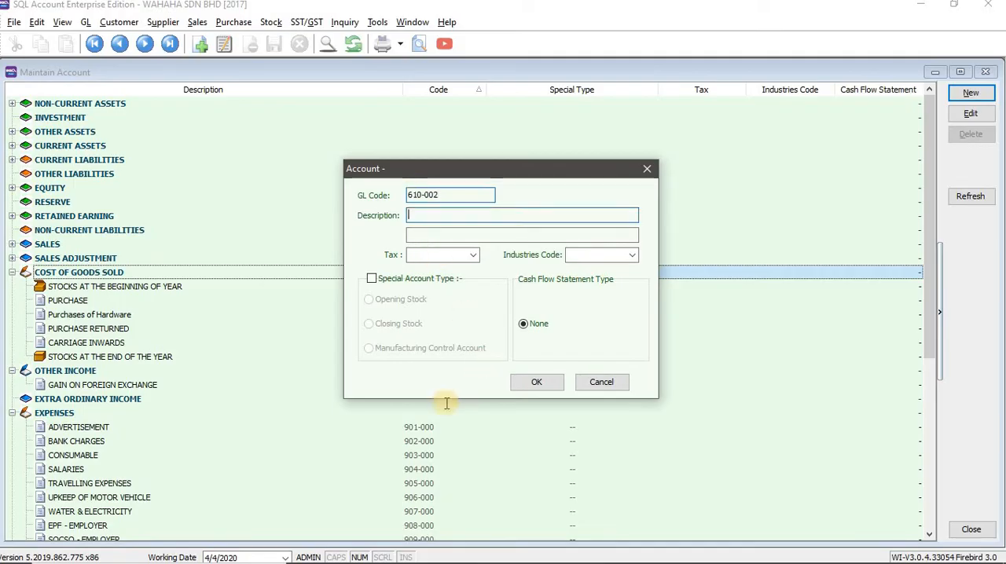
Copy Purchases of Accessories from the Word workbook into the 610-002 account's description in SQL Account and save the account.
key(alt+Tab)
drag(517, 424, 428, 427)
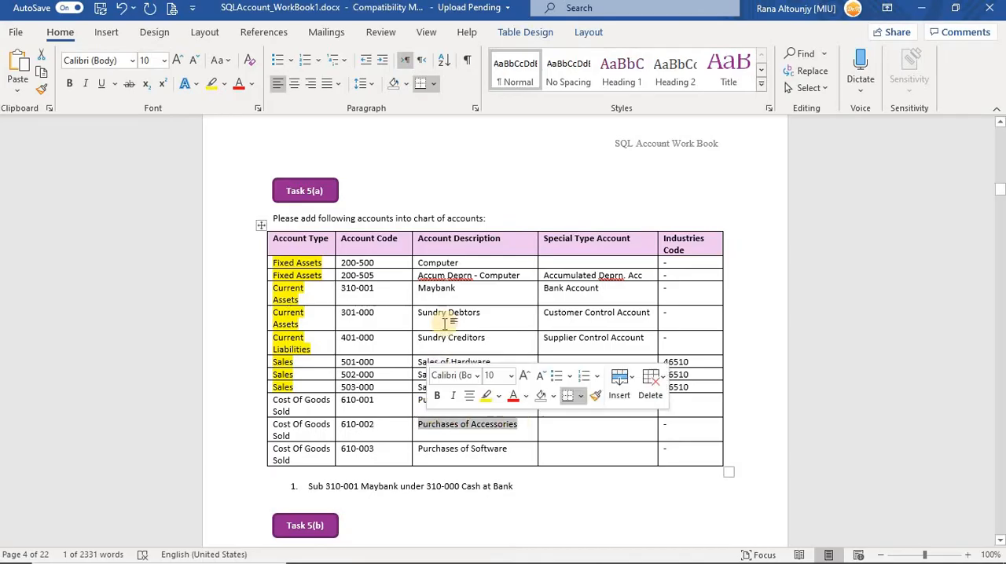
key(ctrl+c)
key(alt+Tab)
key(ctrl+v)
click(533, 384)
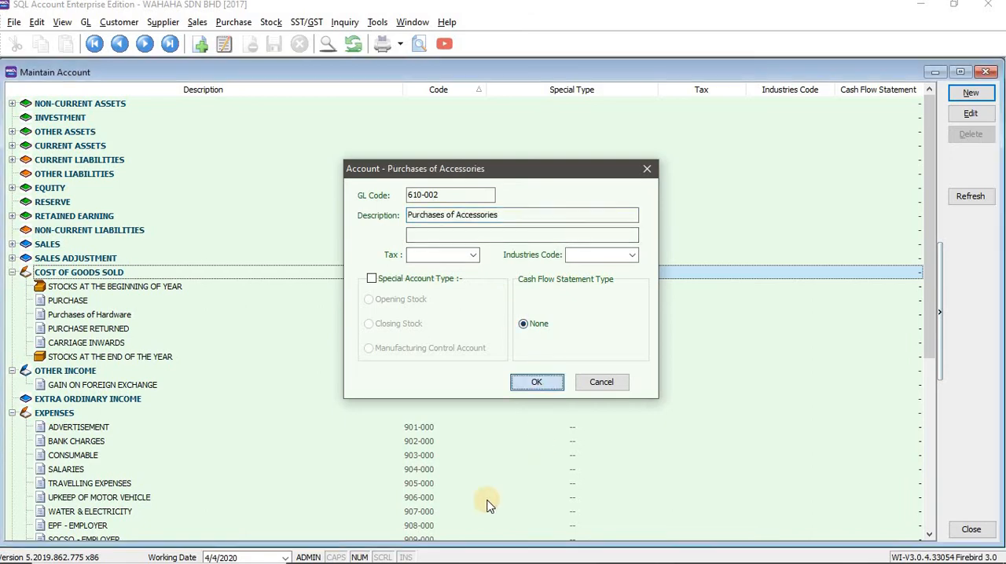
Start a third new account under Cost of Goods Sold in SQL Account with GL code 610-003, copied from the Word workbook.
drag(372, 451, 340, 450)
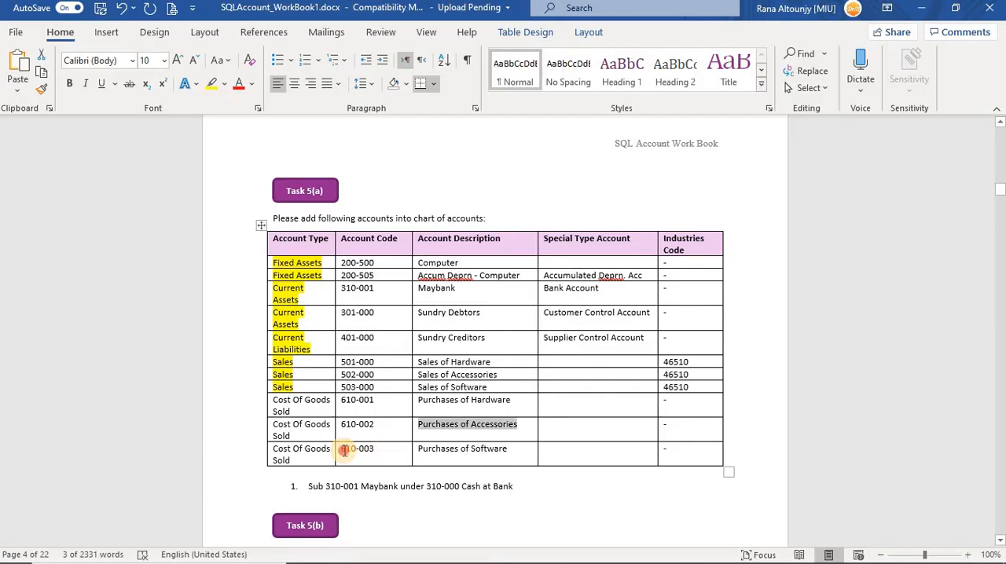
key(alt+Tab)
click(972, 93)
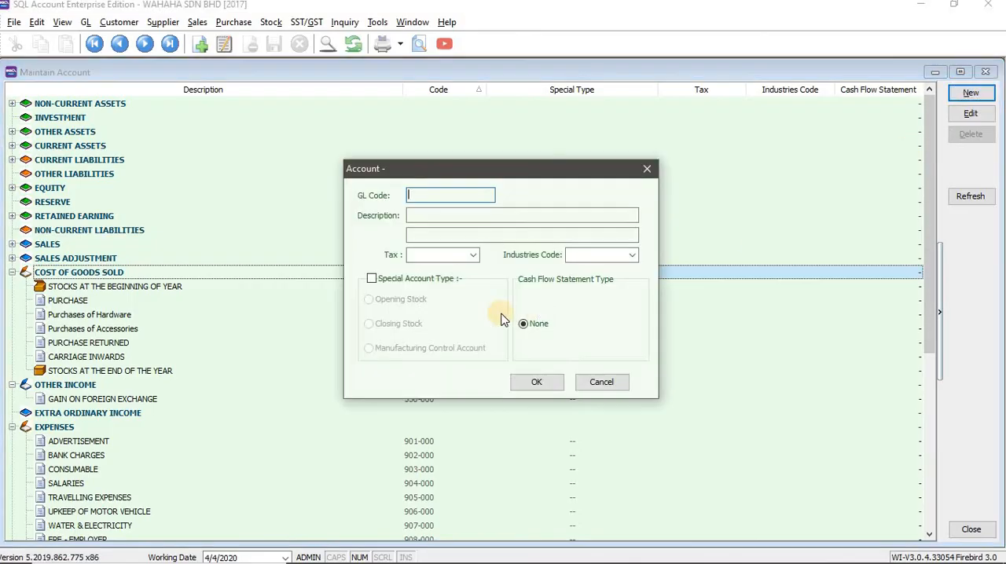
key(ctrl+v)
Copy Purchases of Software from the Word workbook into the 610-003 account's description in SQL Account and save the account.
click(457, 220)
key(alt+Tab)
drag(508, 449, 418, 449)
key(ctrl+c)
key(alt+Tab)
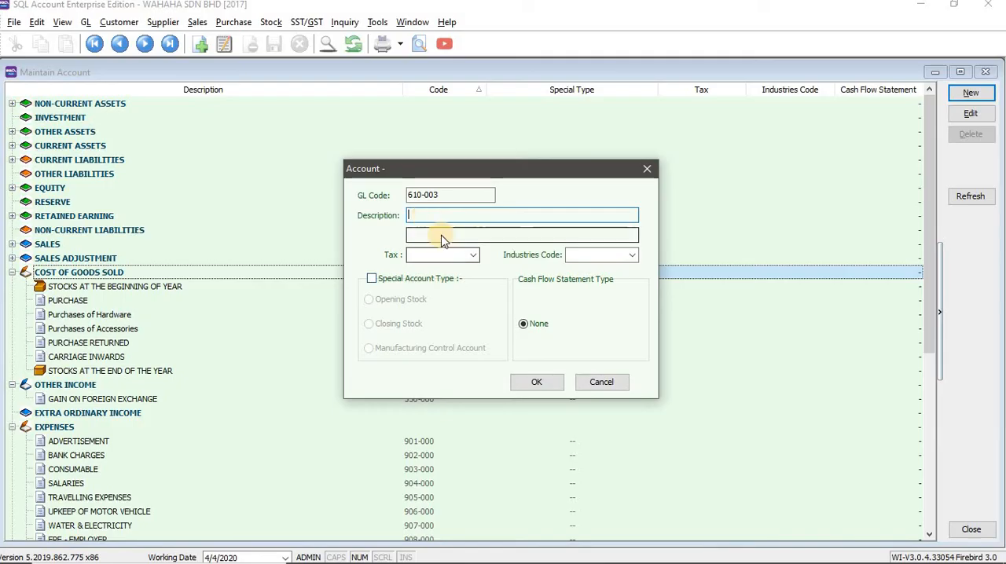
key(ctrl+v)
key(Return)
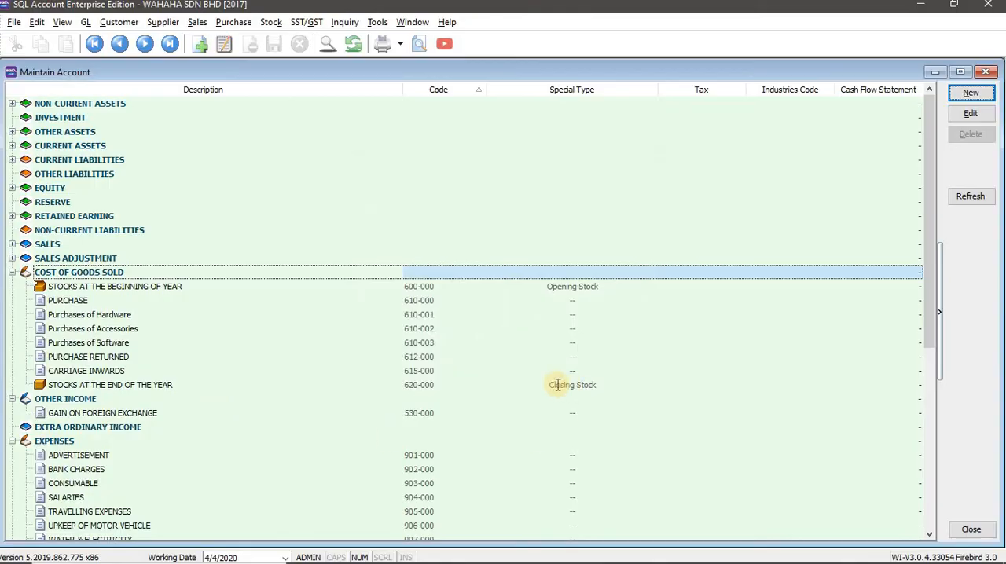
Check the Task 5(a) table in the Word workbook and collapse the Cost of Goods Sold, Other Income and Expenses groups in SQL Account.
key(alt+Tab)
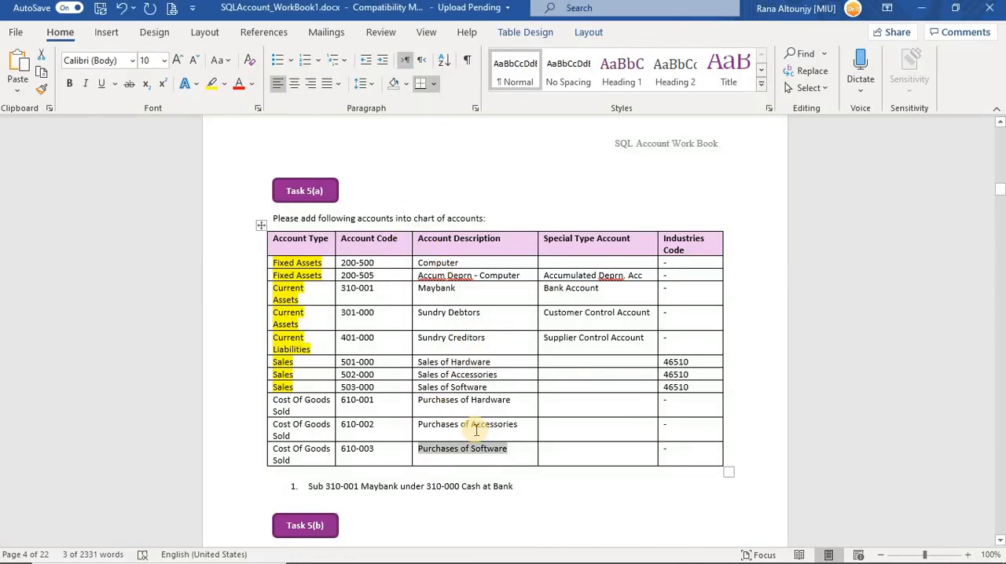
key(alt+Tab)
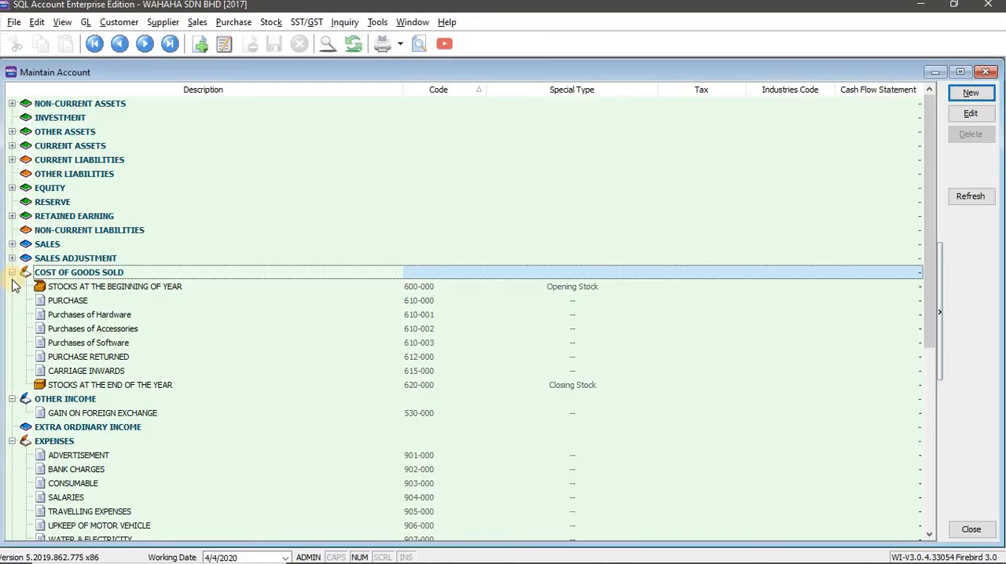
click(12, 272)
click(12, 286)
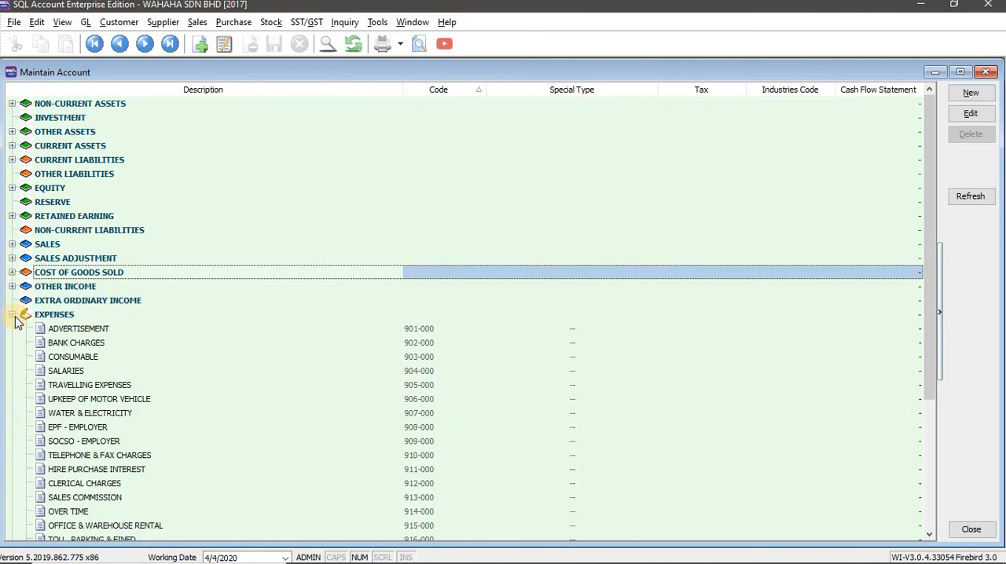
click(12, 315)
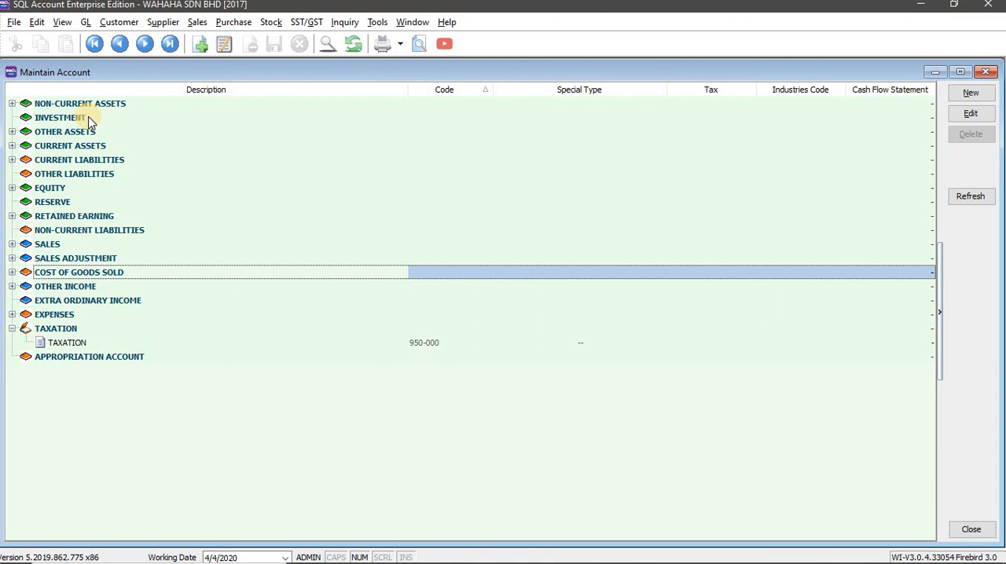
Expand Non-Current Assets, open the Computer account for editing, and close it without changes.
click(12, 104)
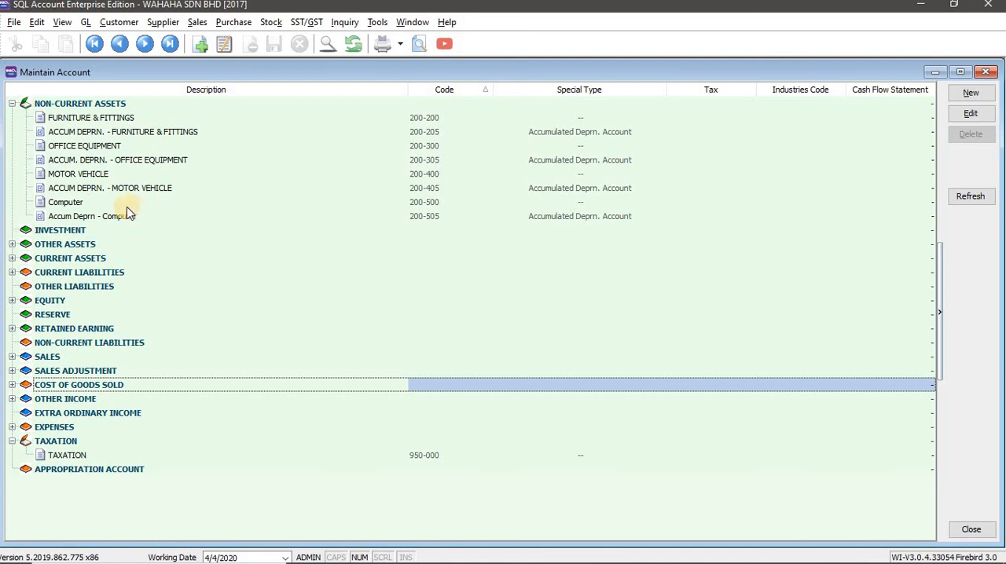
click(71, 202)
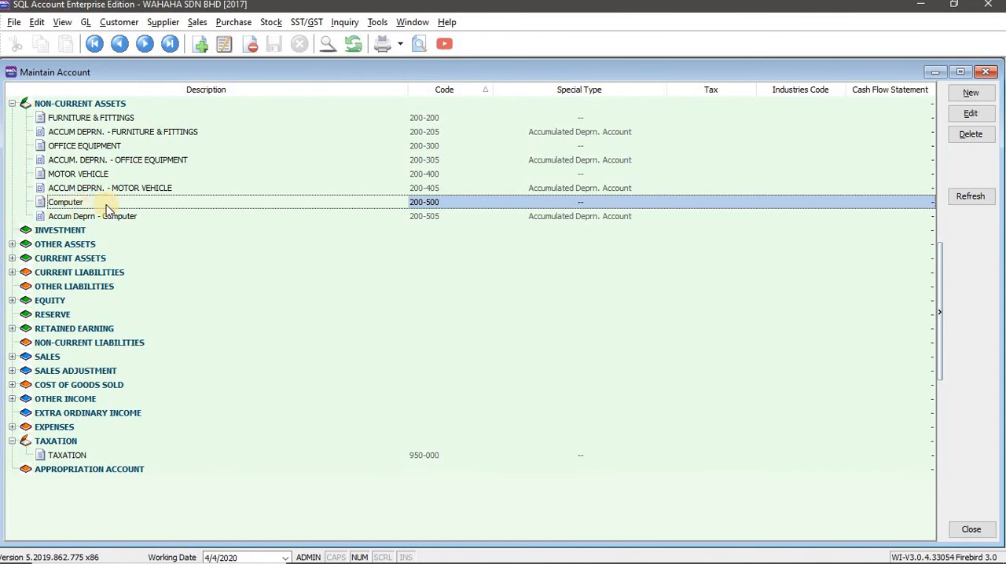
click(116, 229)
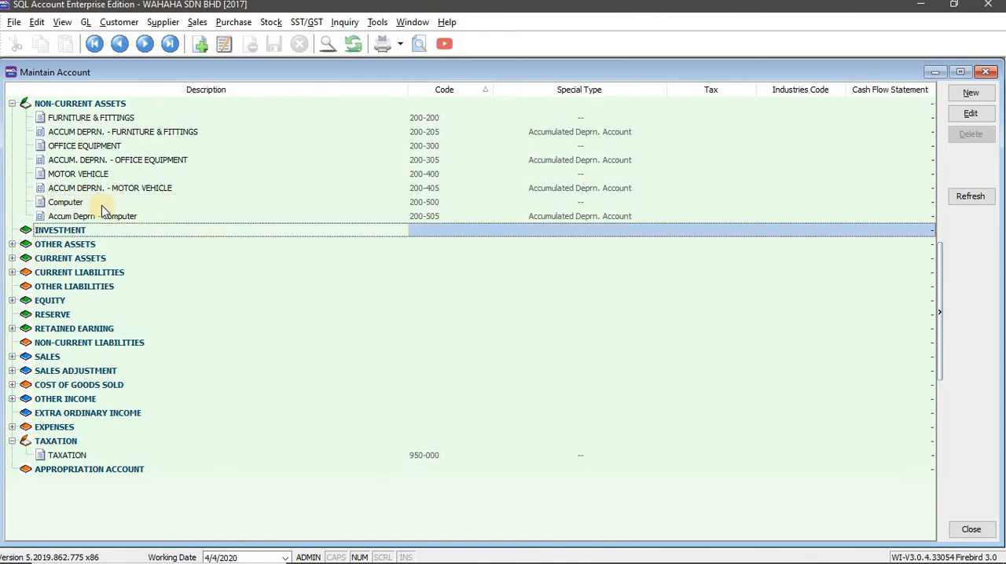
click(143, 202)
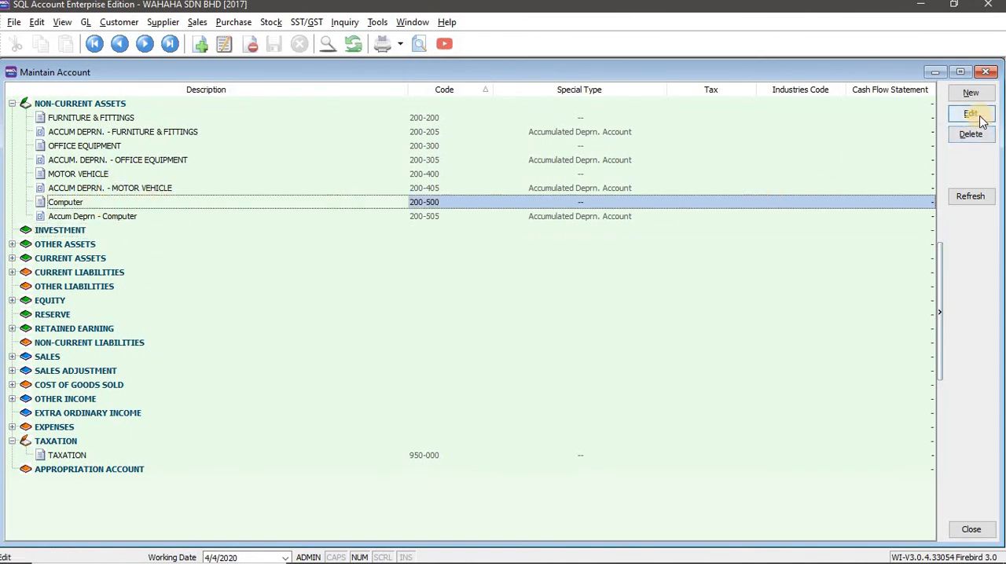
click(971, 114)
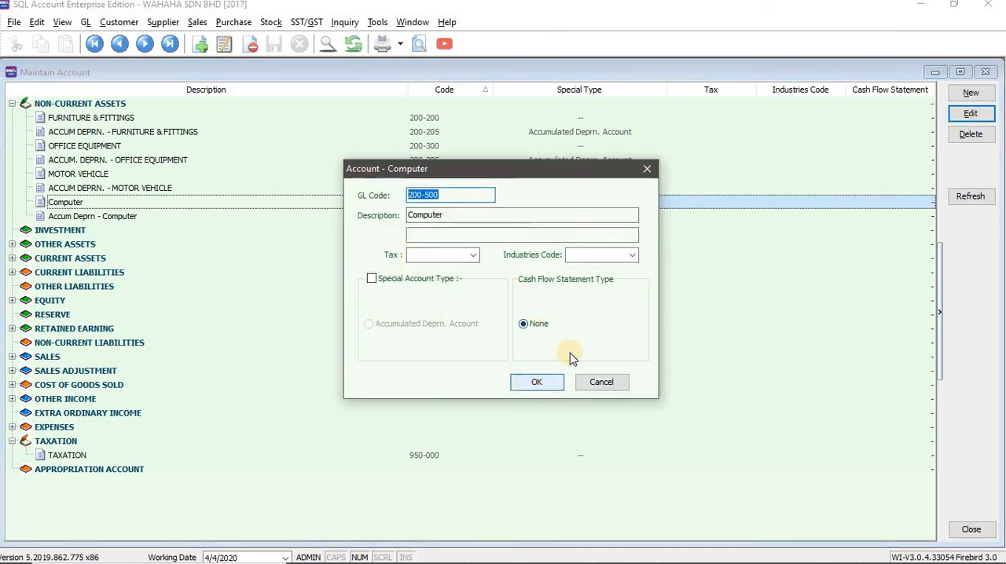
click(648, 169)
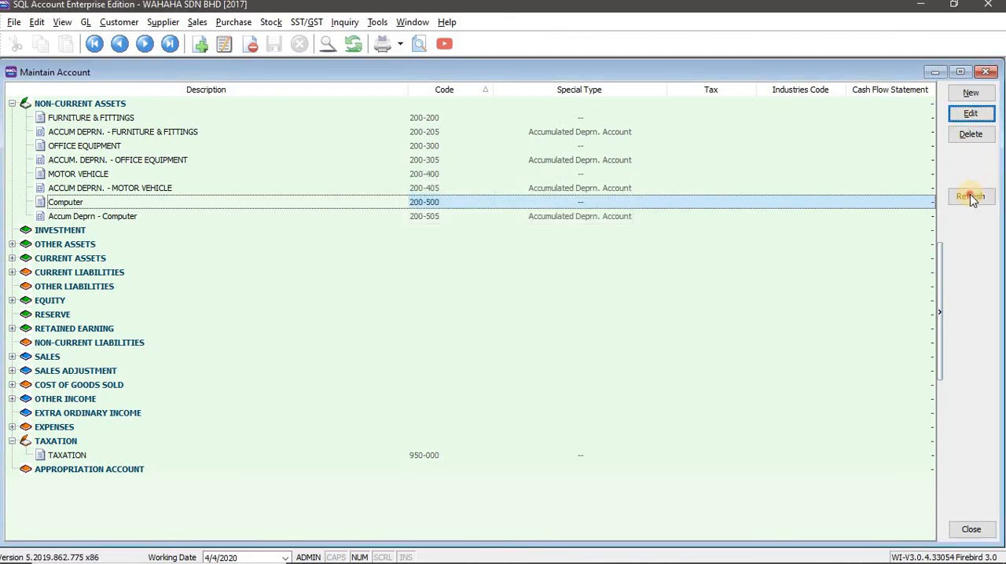
Refresh the account list, and close and reopen the Maintain Account window.
click(972, 198)
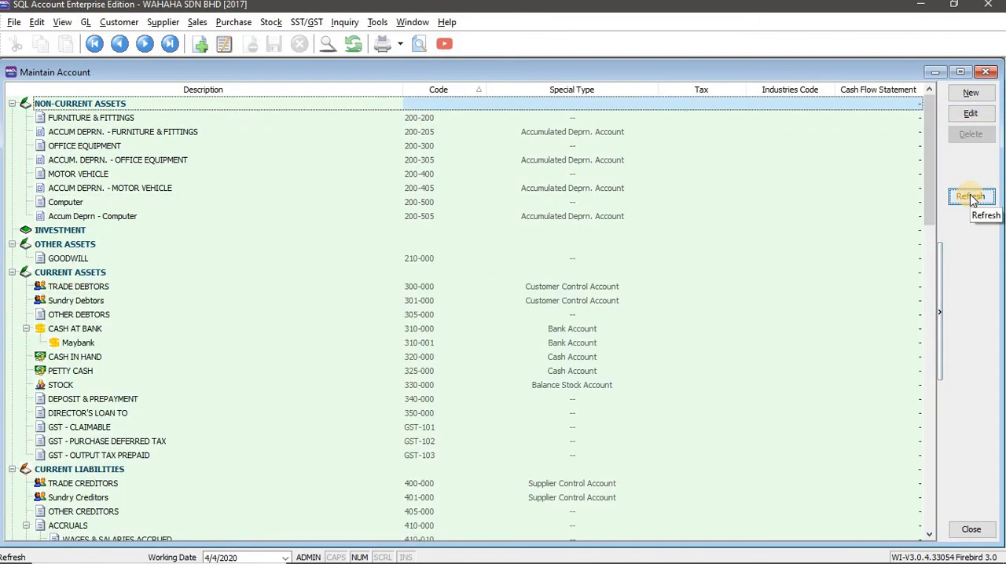
click(90, 203)
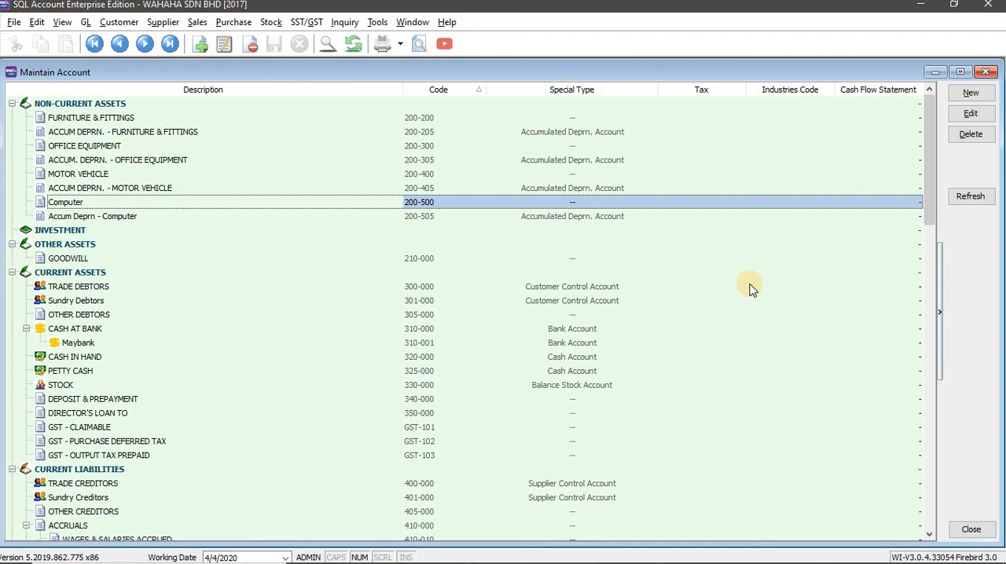
click(988, 72)
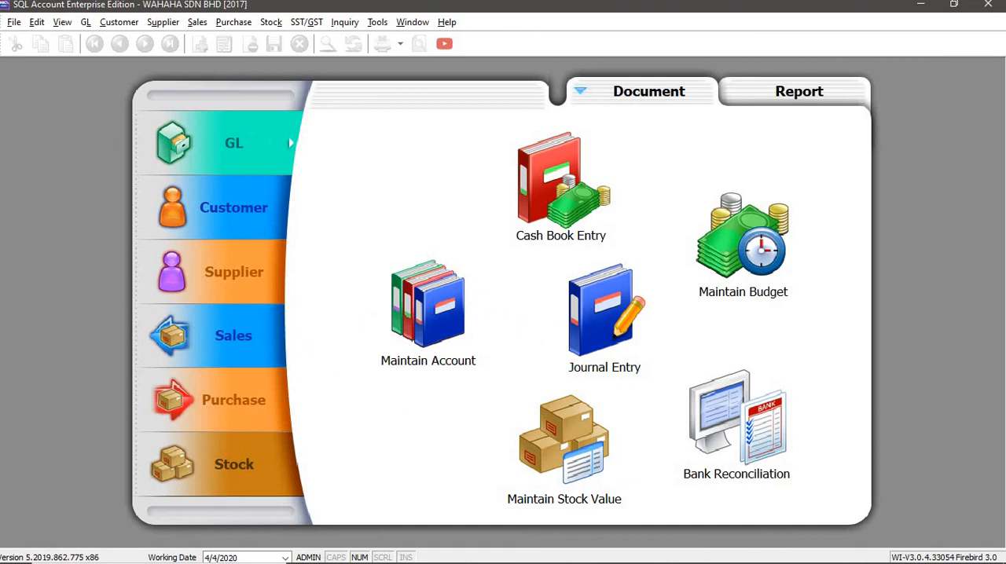
click(85, 22)
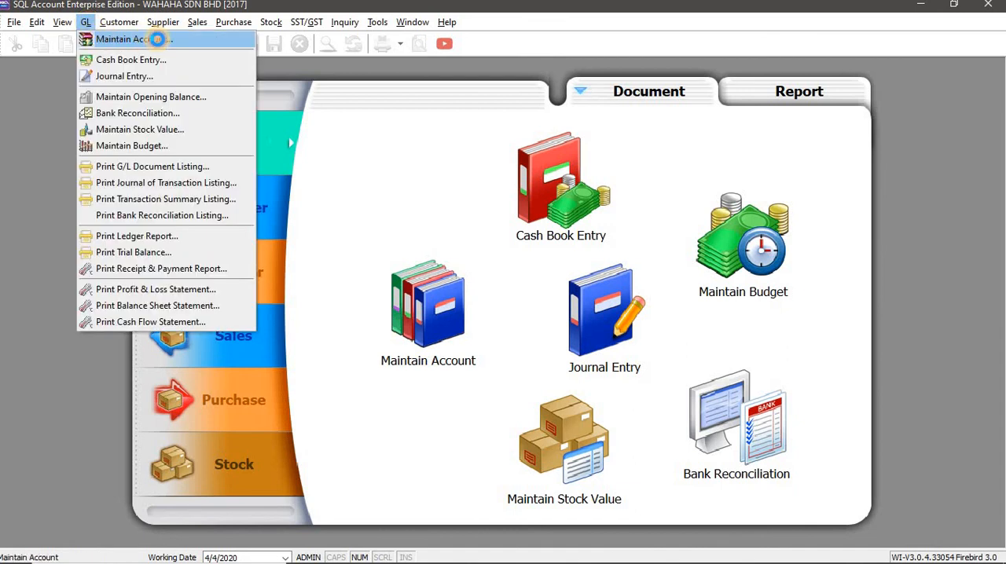
click(157, 39)
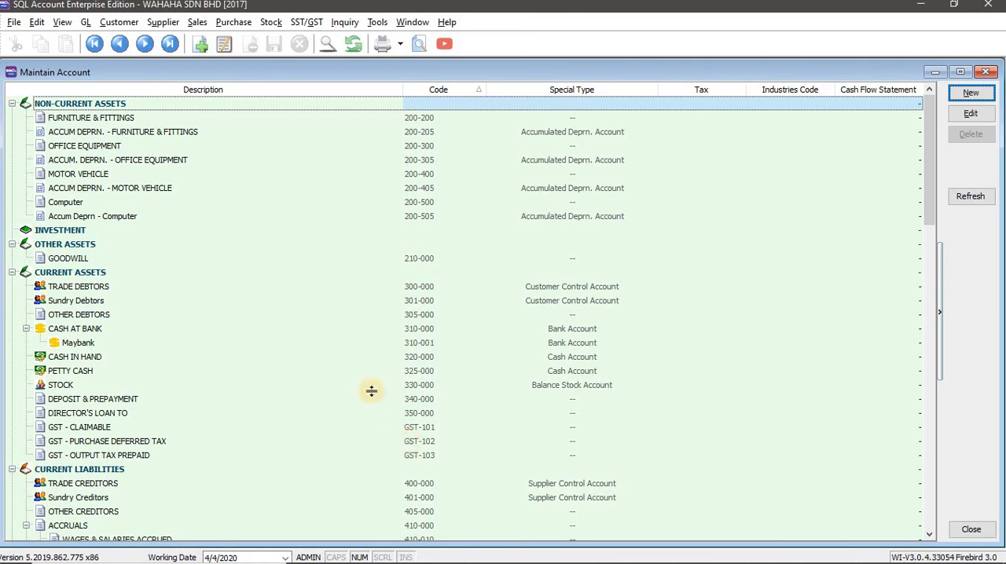
Check the Task 5(a) table in the Word workbook, and view a blank new-account form under Non-Current Assets in SQL Account without saving it.
key(alt+Tab)
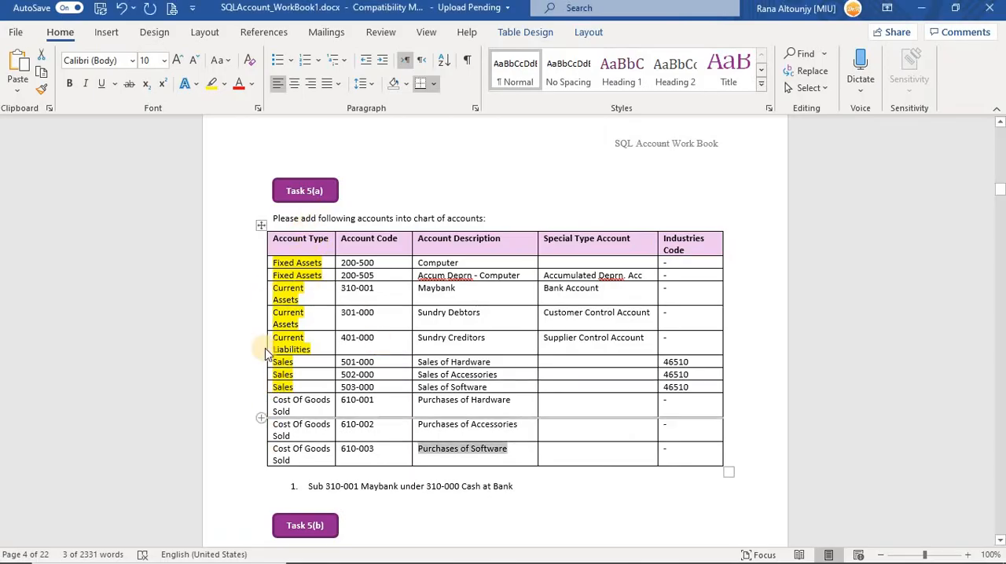
key(alt+Tab)
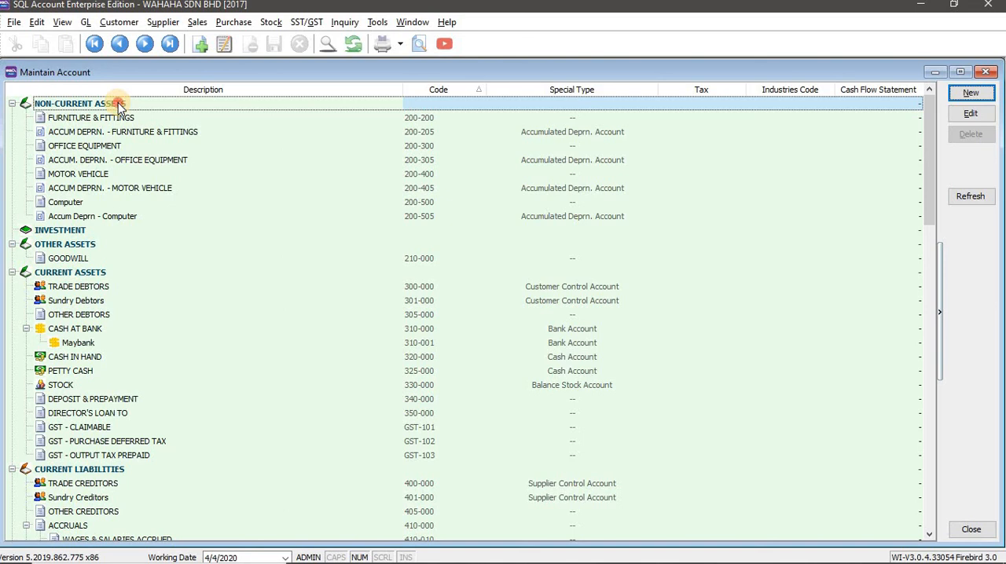
click(118, 105)
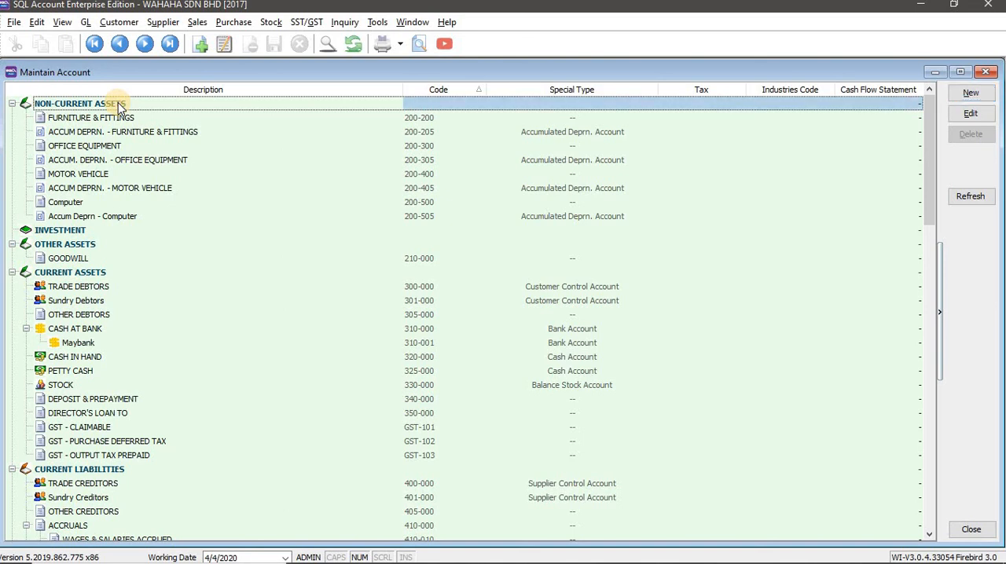
click(971, 93)
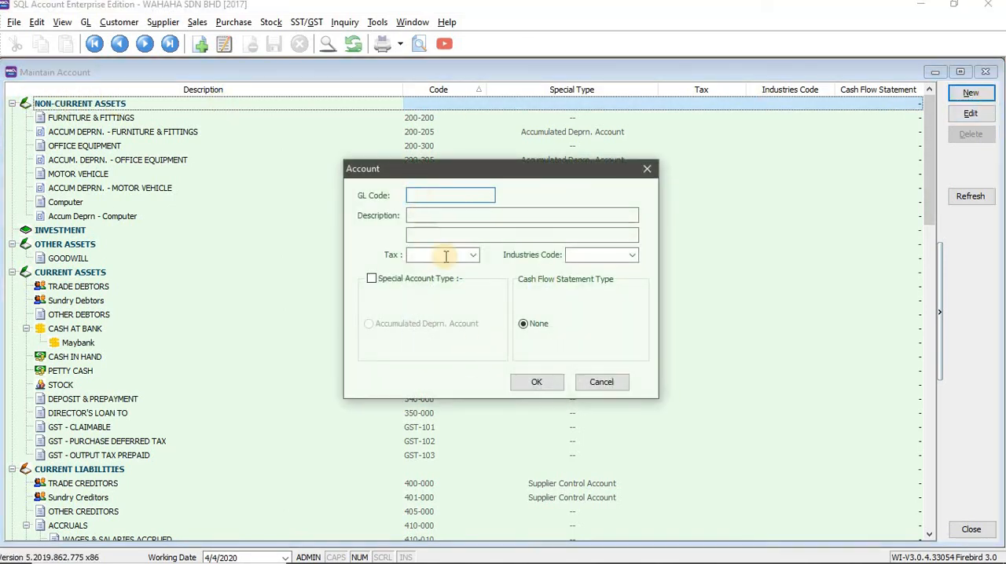
click(412, 218)
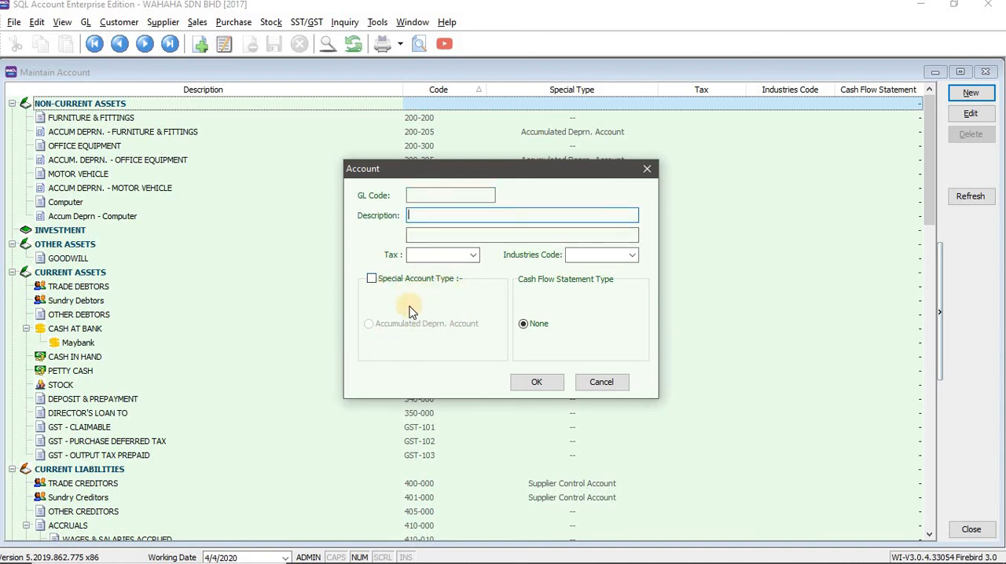
click(647, 169)
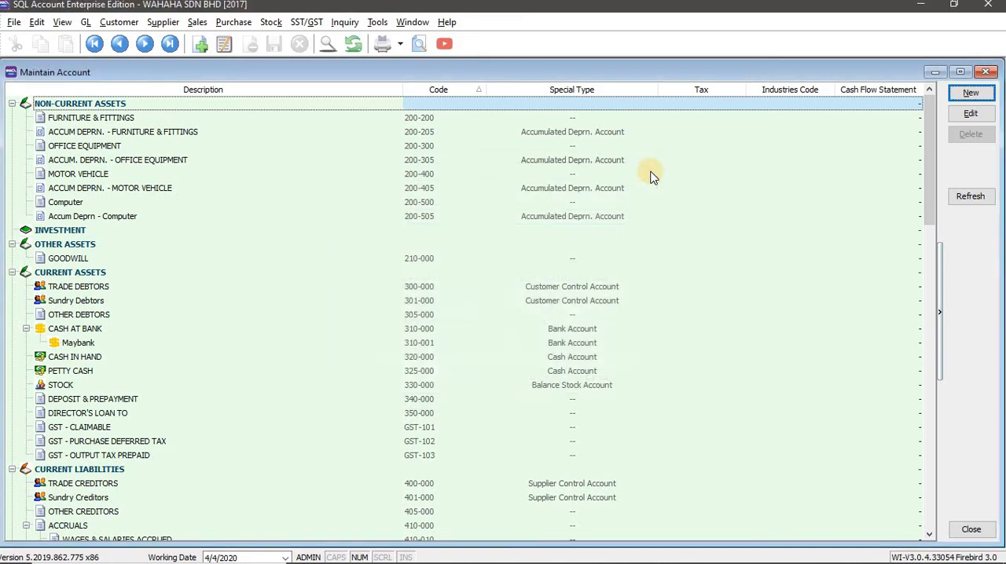
Review the Maybank sub-account under Cash at Bank in Current Assets, and close the Maintain Account window.
click(94, 346)
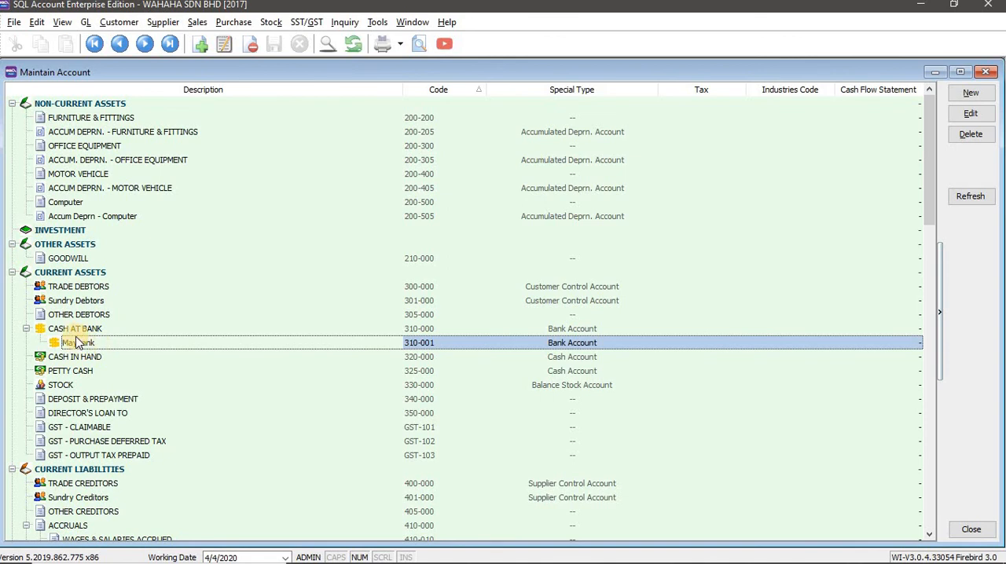
click(70, 272)
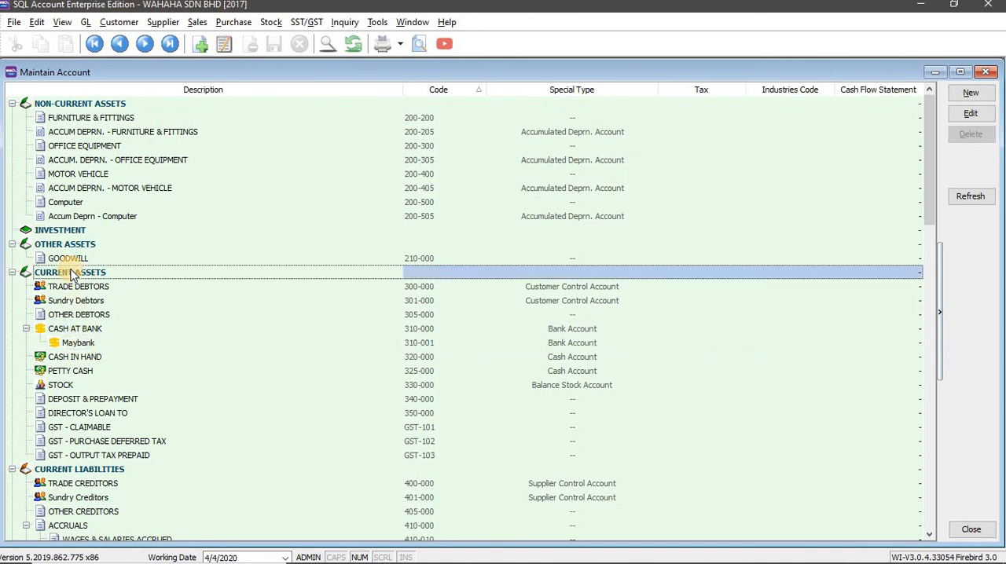
click(86, 331)
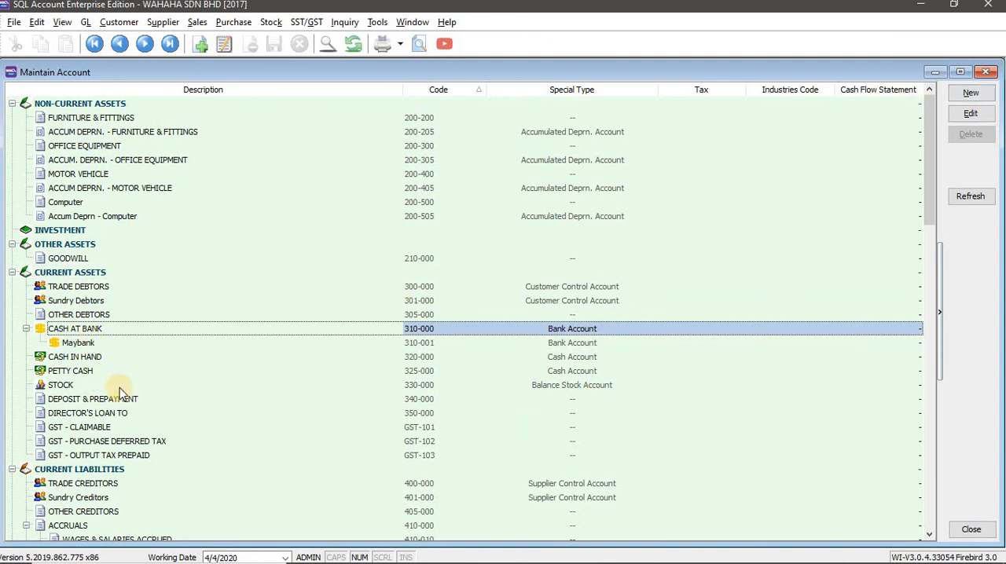
click(990, 73)
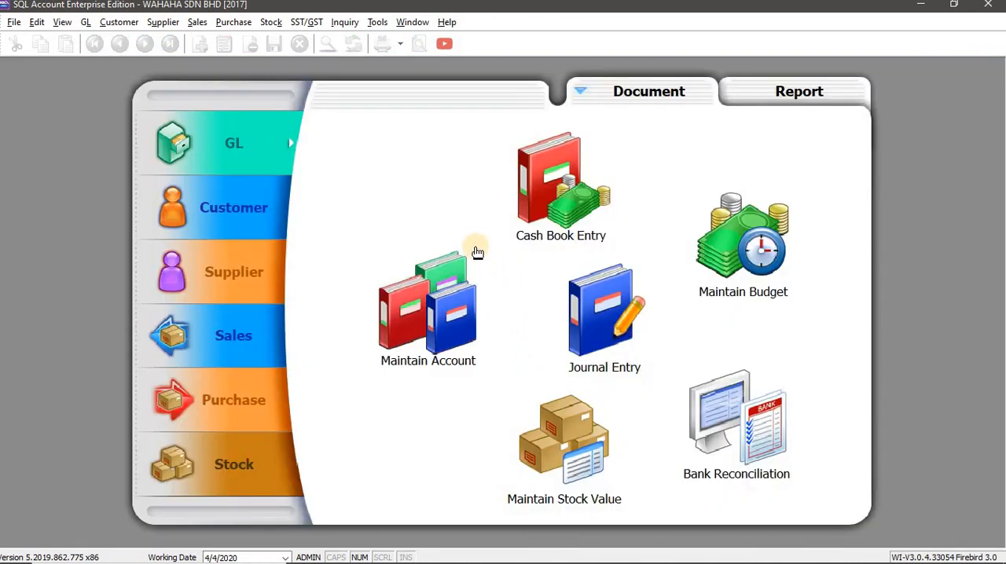